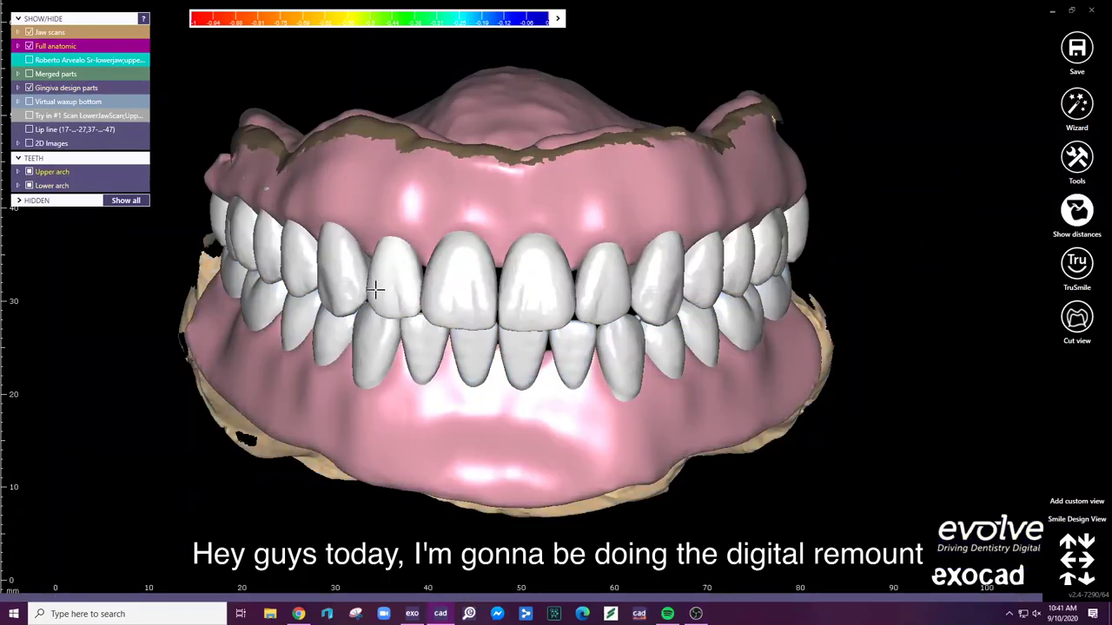
- Rotate the denture, show its merged parts, and overlay the white Try in #1 Scan
right_click_drag(539, 270, 577, 251)
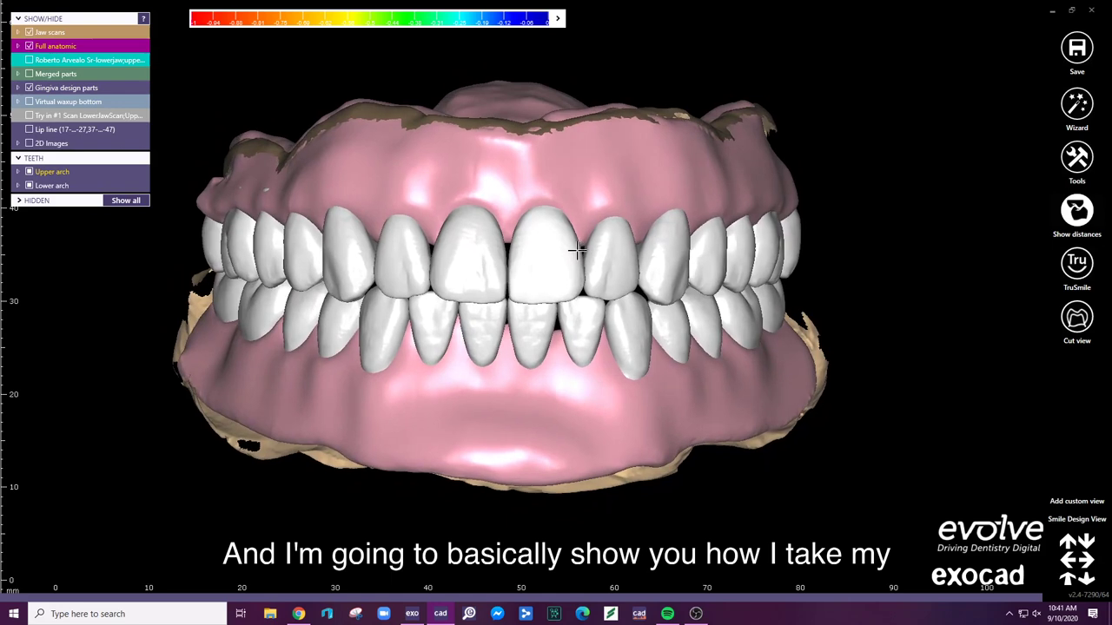
key("m")
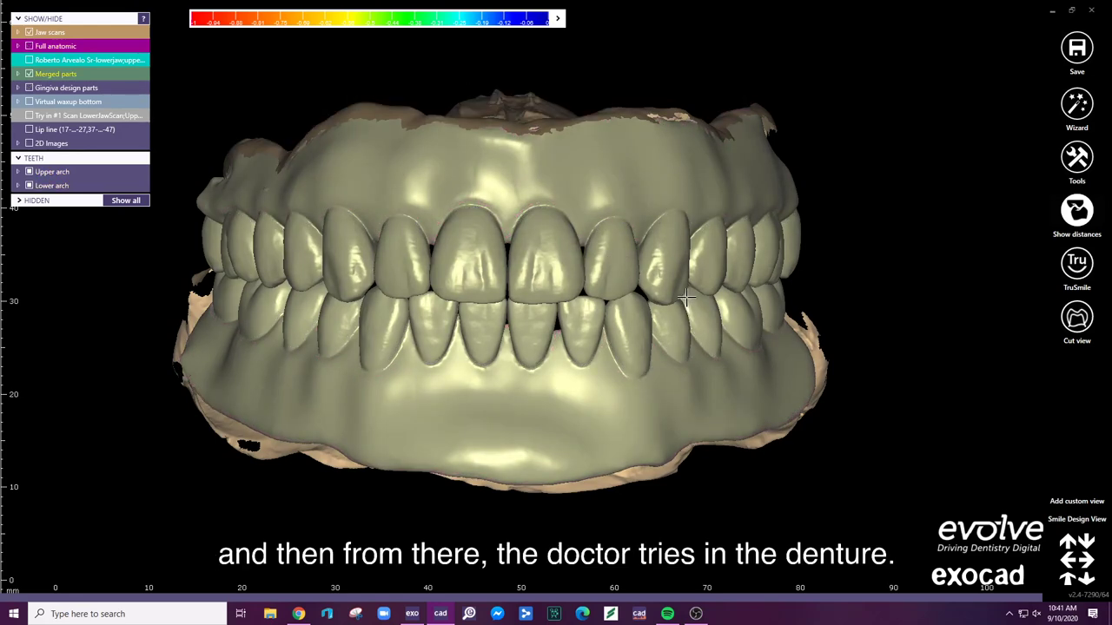
left_click(30, 118)
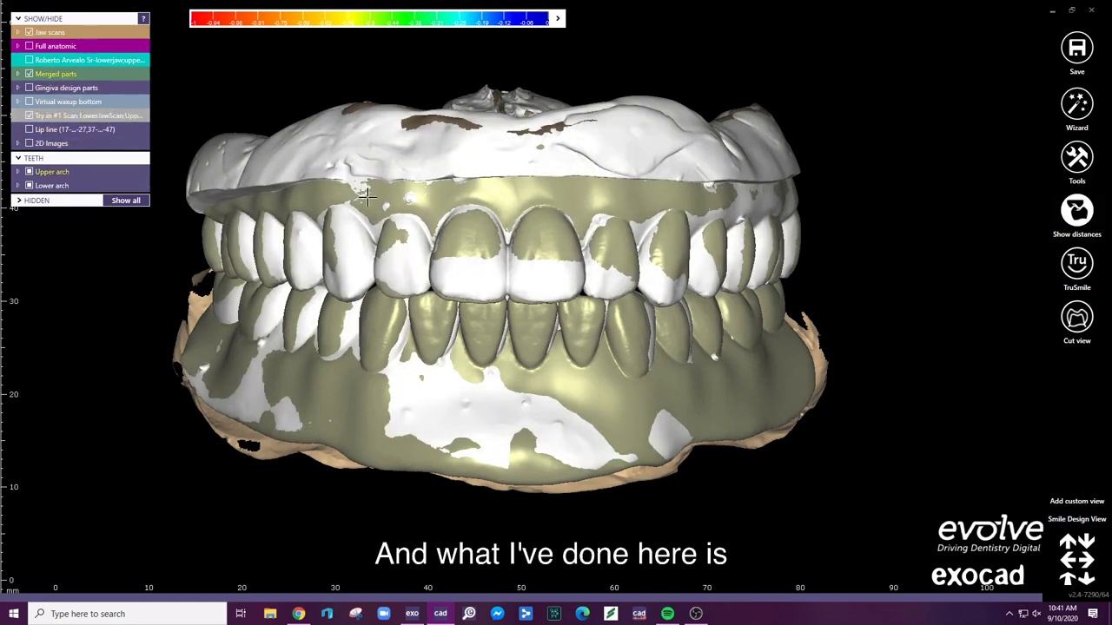
- Move the try-in scan freely to sit beside the denture model
left_click(1077, 161)
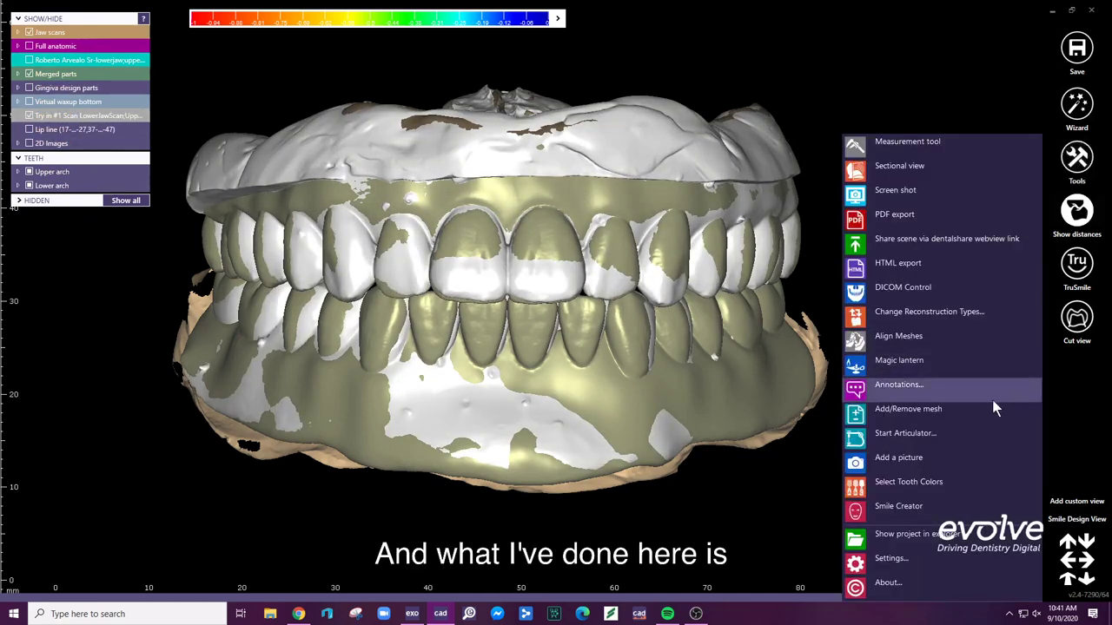
left_click(947, 416)
left_click_drag(609, 136, 998, 139)
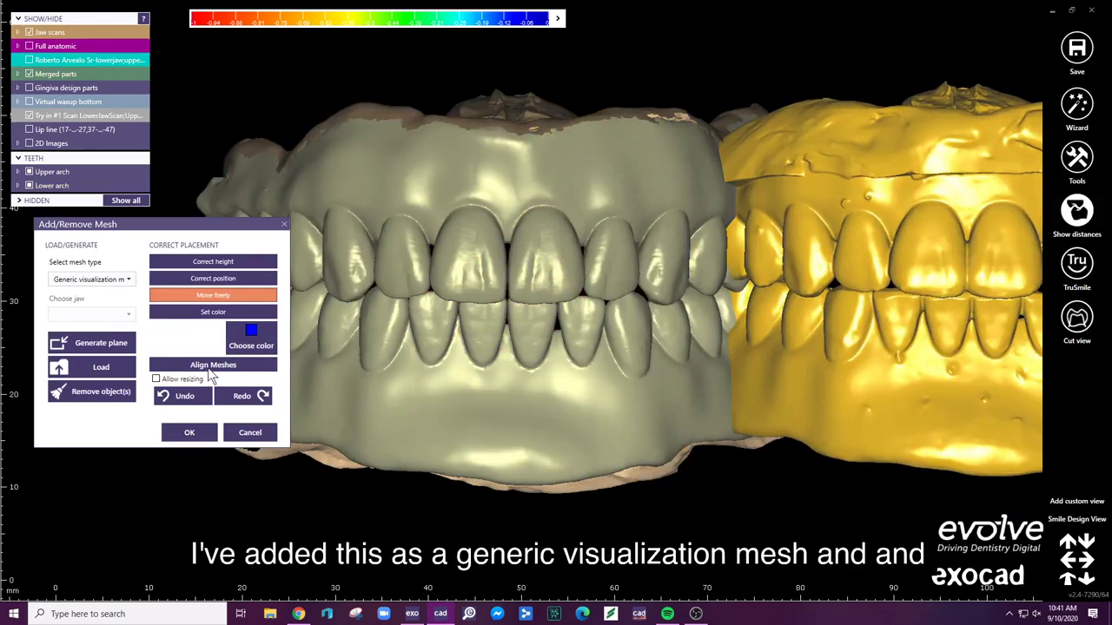
- Pair four landmark points on matching teeth of the try-in scan and the denture
left_click(211, 366)
left_click(806, 276)
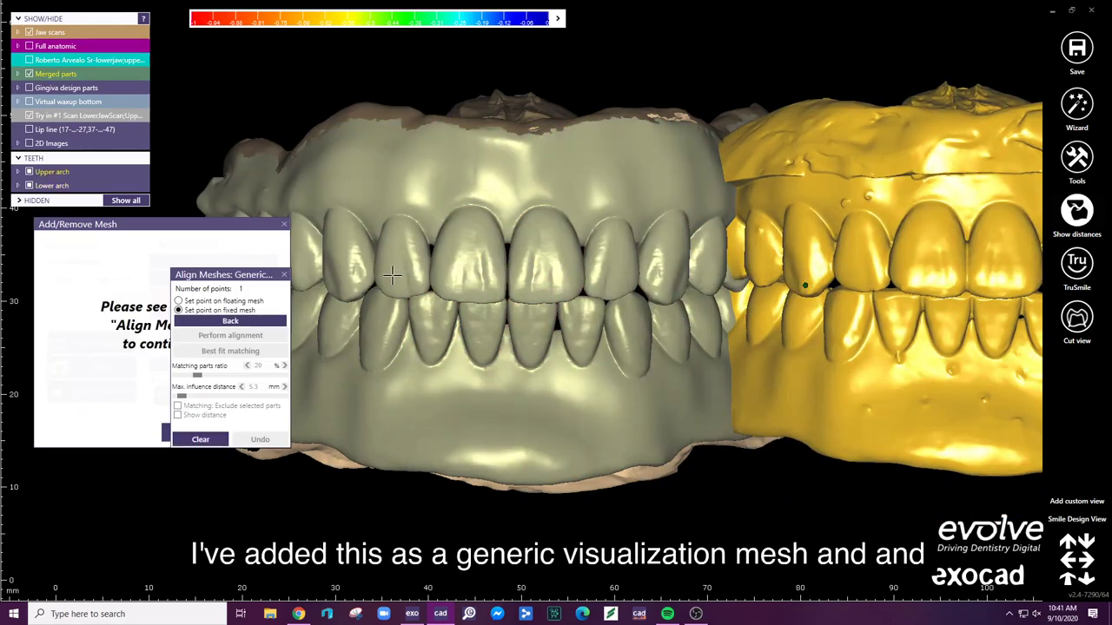
left_click(365, 287)
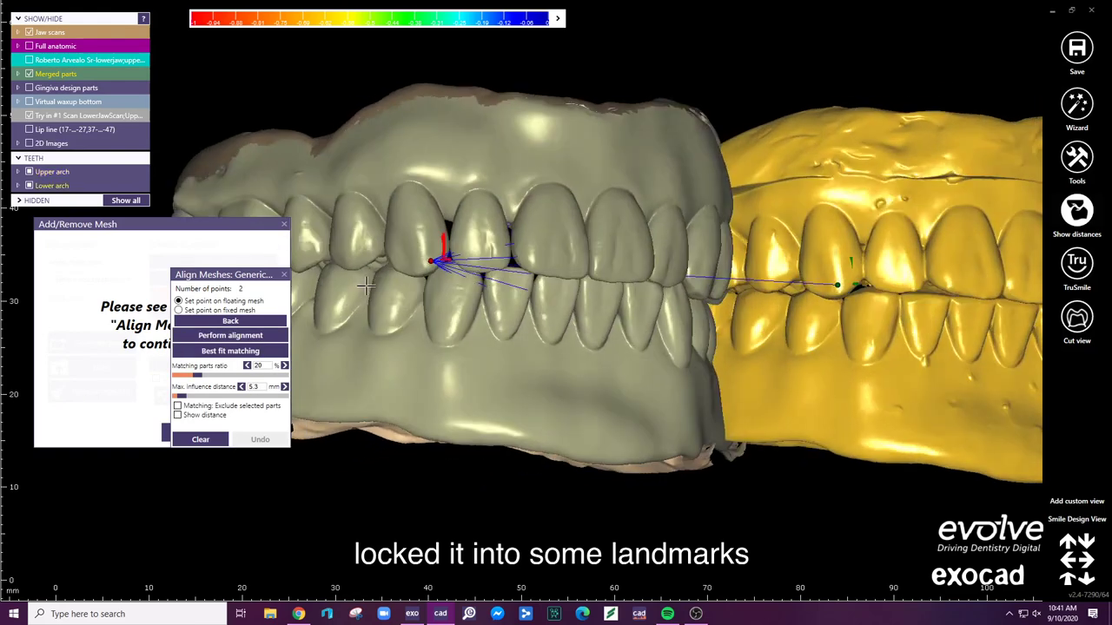
right_click_drag(364, 287, 759, 248)
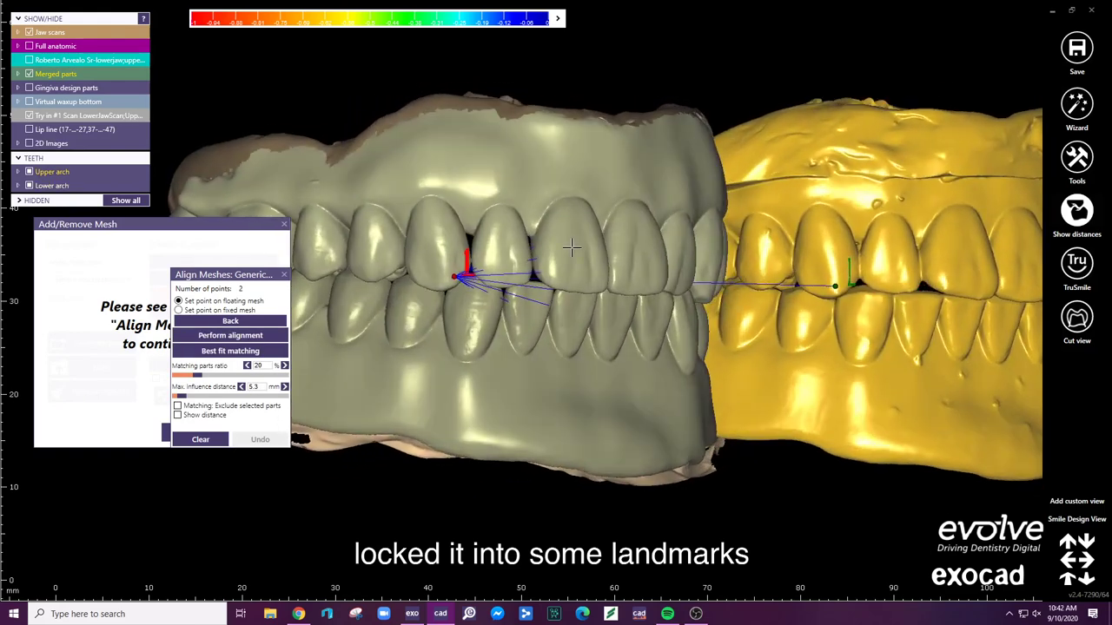
left_click(758, 248)
left_click(371, 245)
right_click_drag(371, 245, 518, 322)
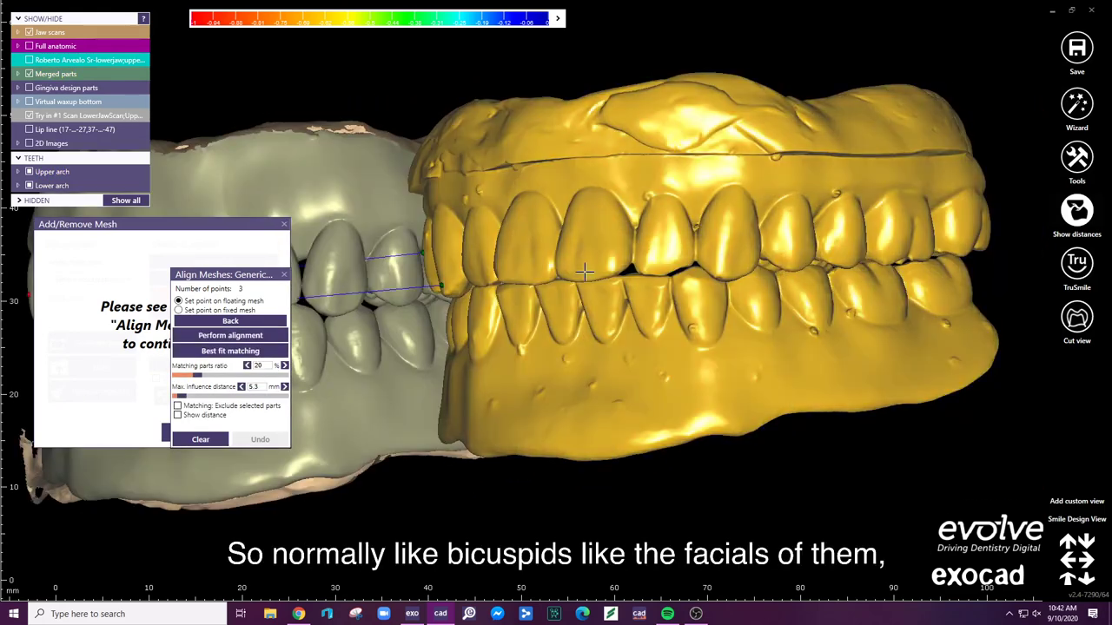
left_click(804, 230)
left_click(405, 260)
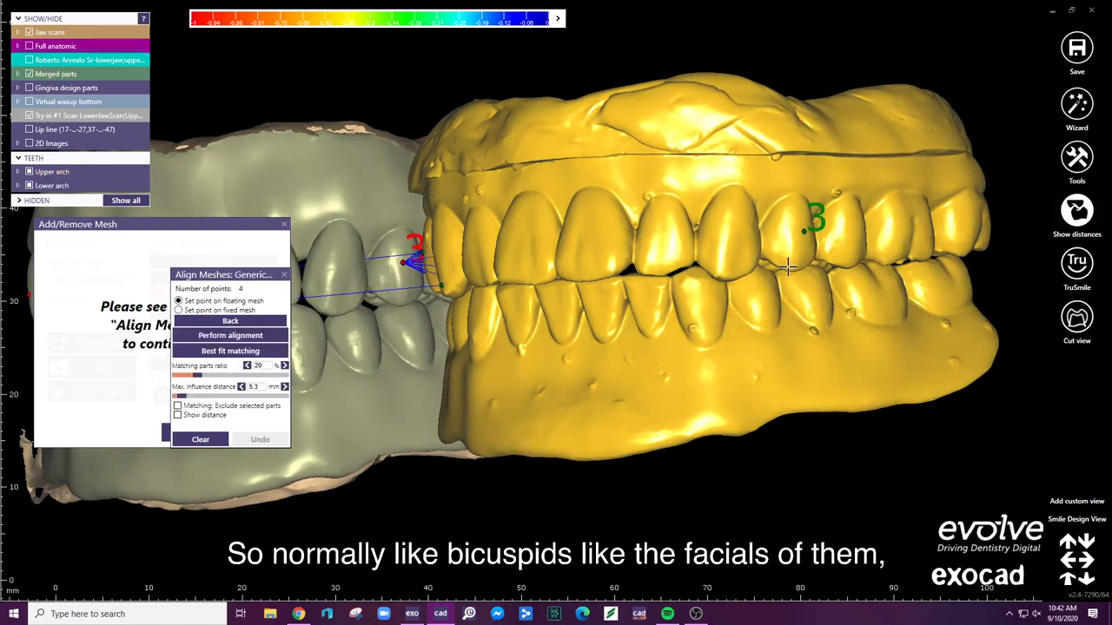
left_click(847, 227)
left_click(486, 248)
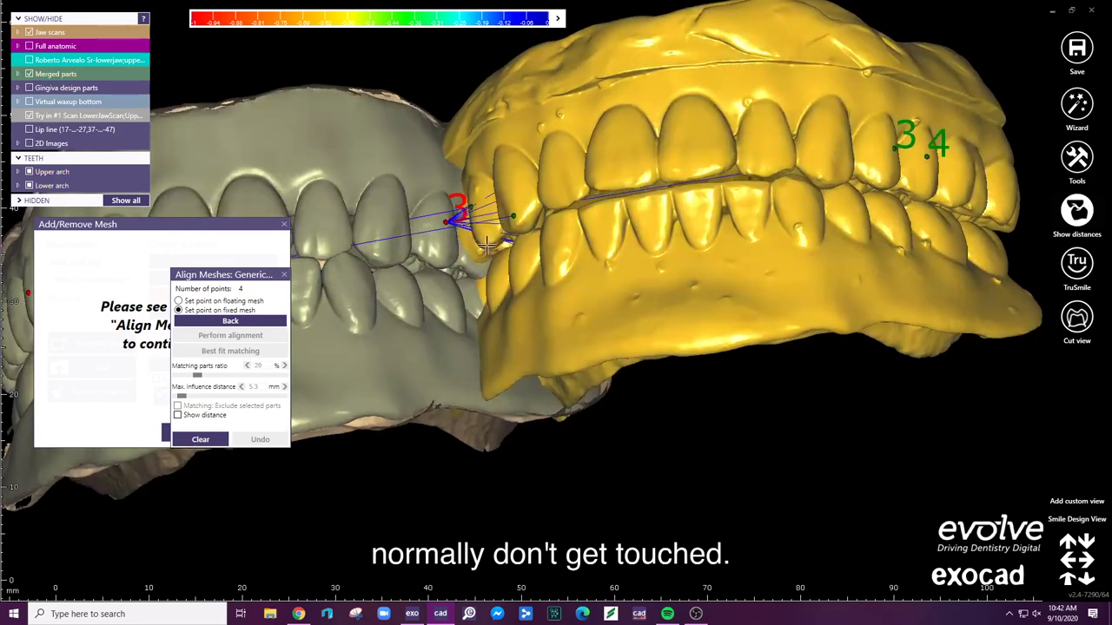
- Exclude the tissue areas from matching, auto-marked with a 7.59 mm radius
left_click(224, 405)
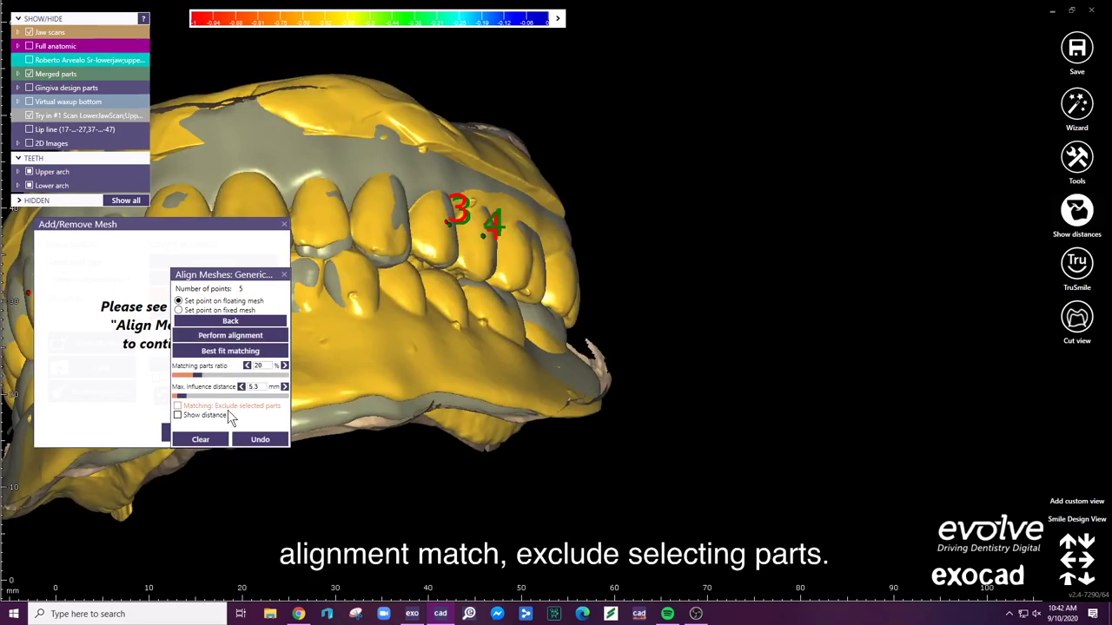
left_click(702, 177)
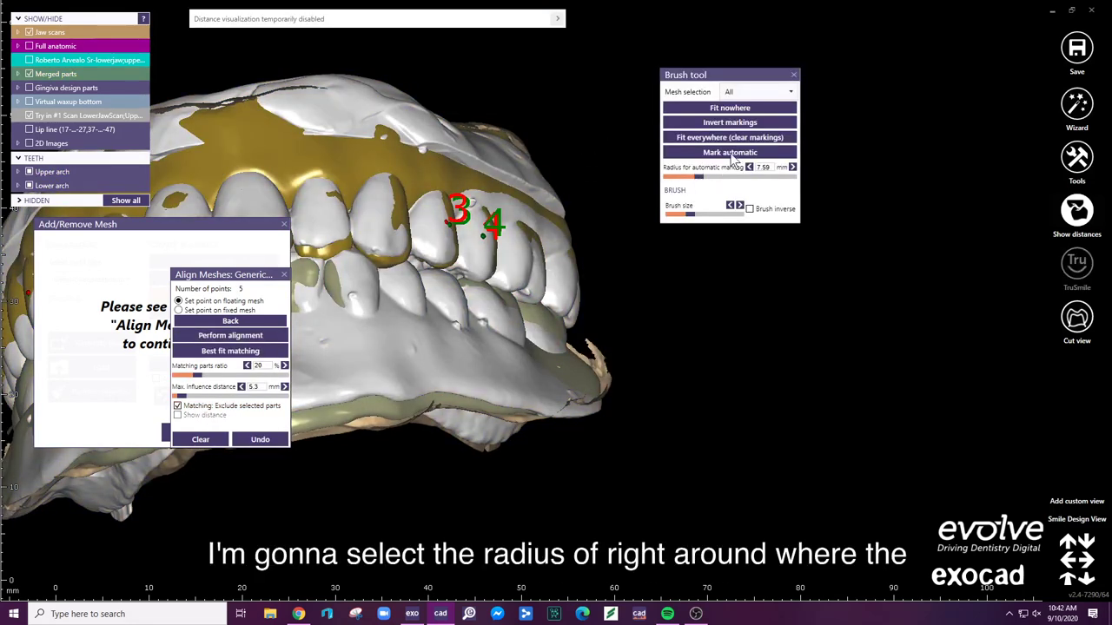
left_click(737, 153)
right_click_drag(489, 241, 840, 213)
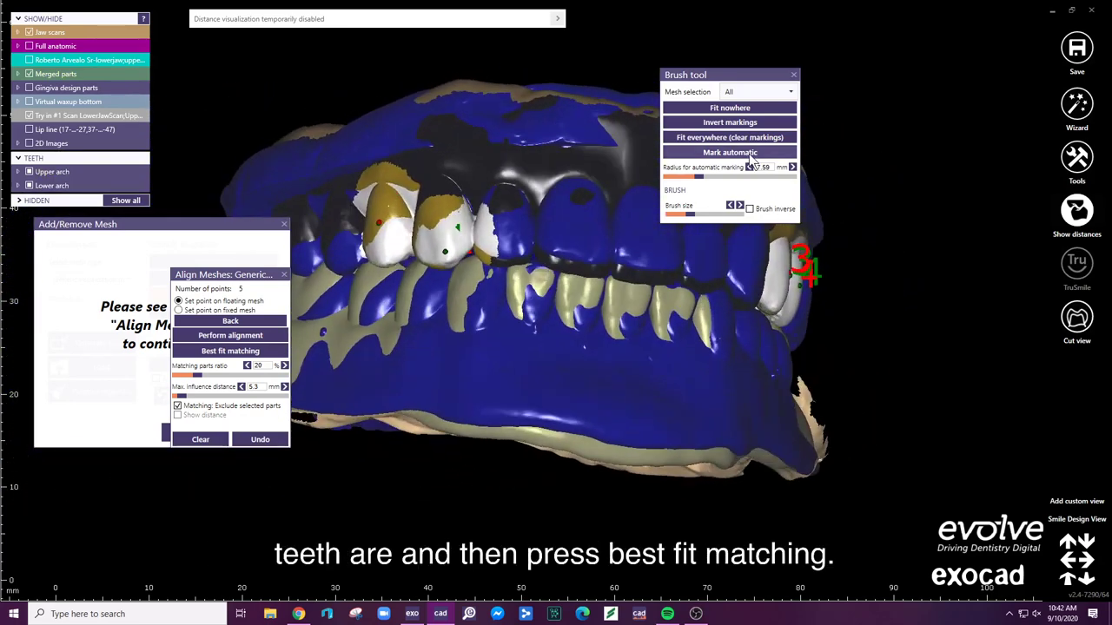
- Run best-fit matching on the teeth, check the fit, and close Align Meshes
left_click(221, 351)
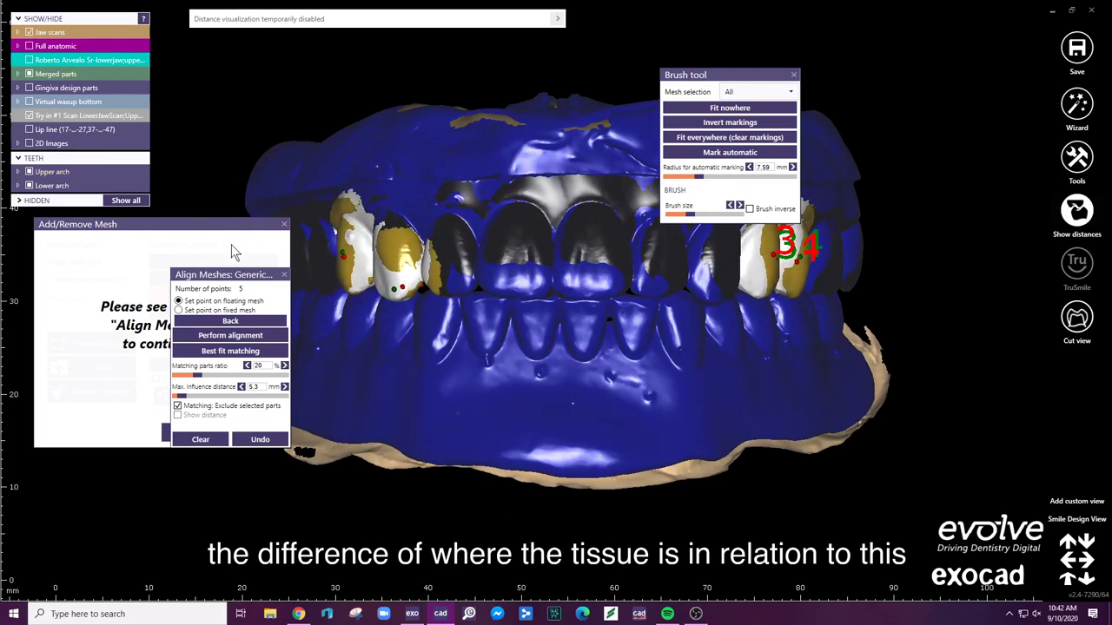
right_click_drag(423, 247, 458, 230)
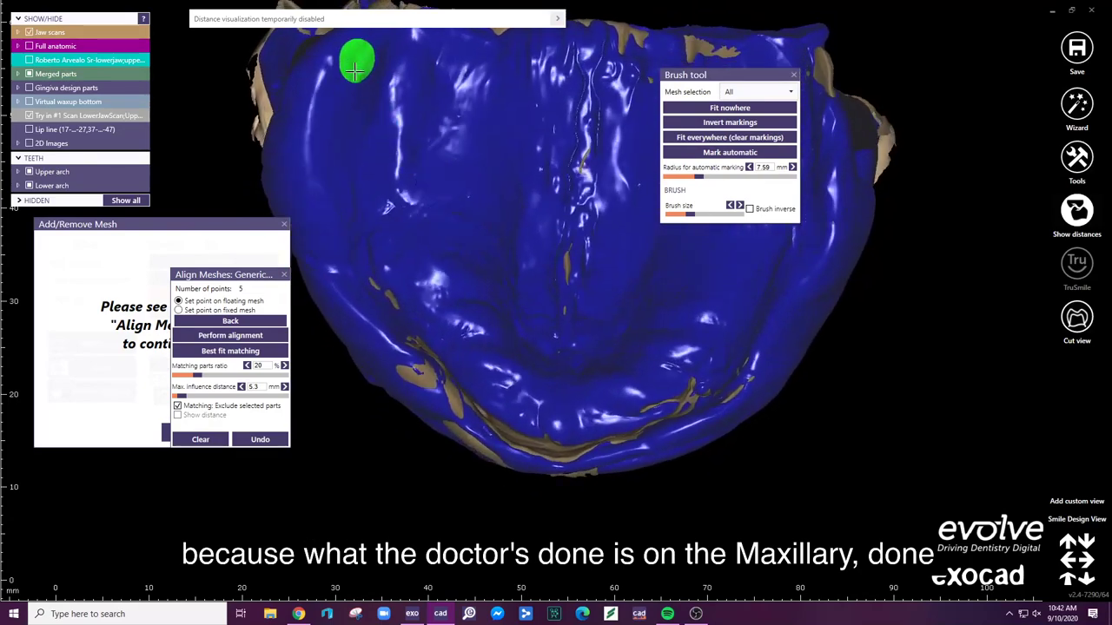
mouse_move(356, 79)
right_mouse_down()
mouse_move(536, 377)
mouse_move(658, 468)
mouse_move(774, 218)
right_mouse_up()
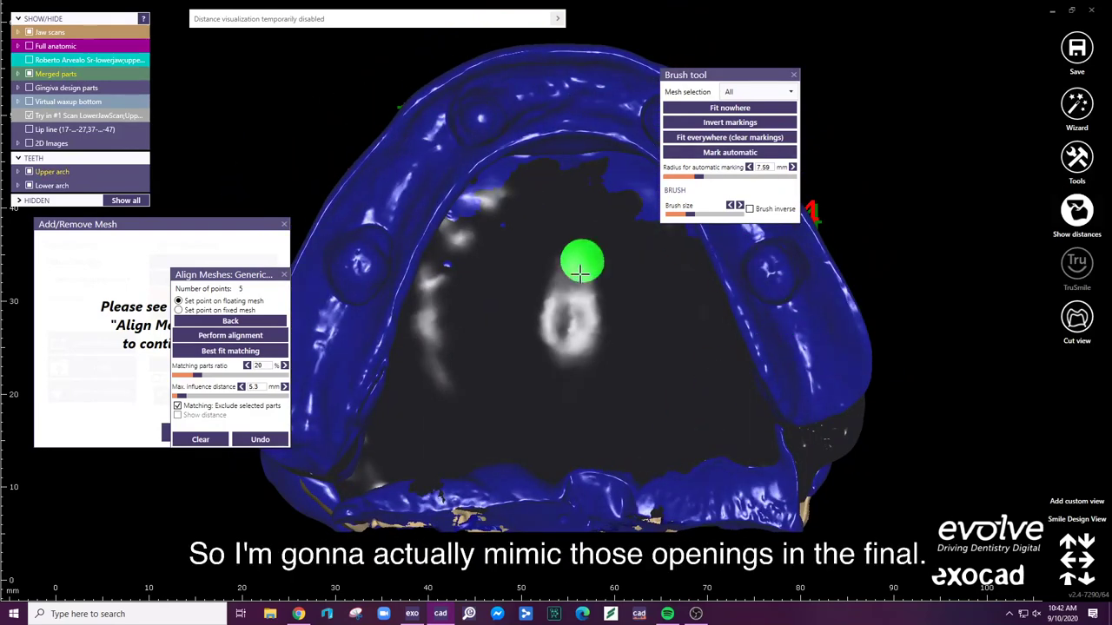
key("1")
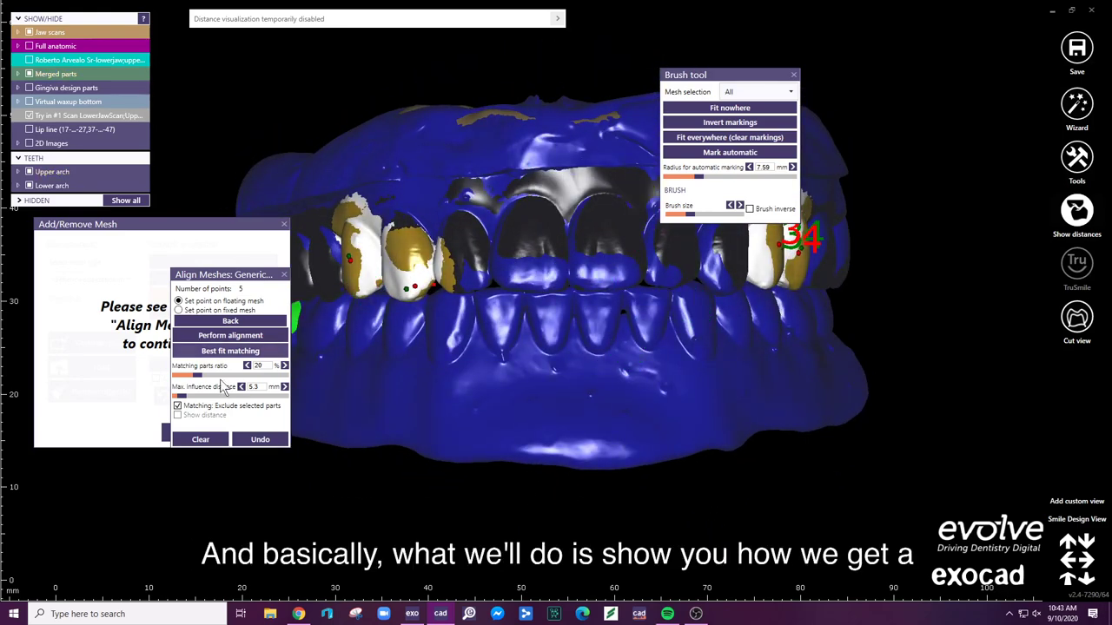
mouse_move(590, 323)
right_mouse_down()
mouse_move(575, 318)
mouse_move(600, 350)
mouse_move(578, 316)
mouse_move(602, 312)
mouse_move(576, 335)
right_mouse_up()
key("Escape")
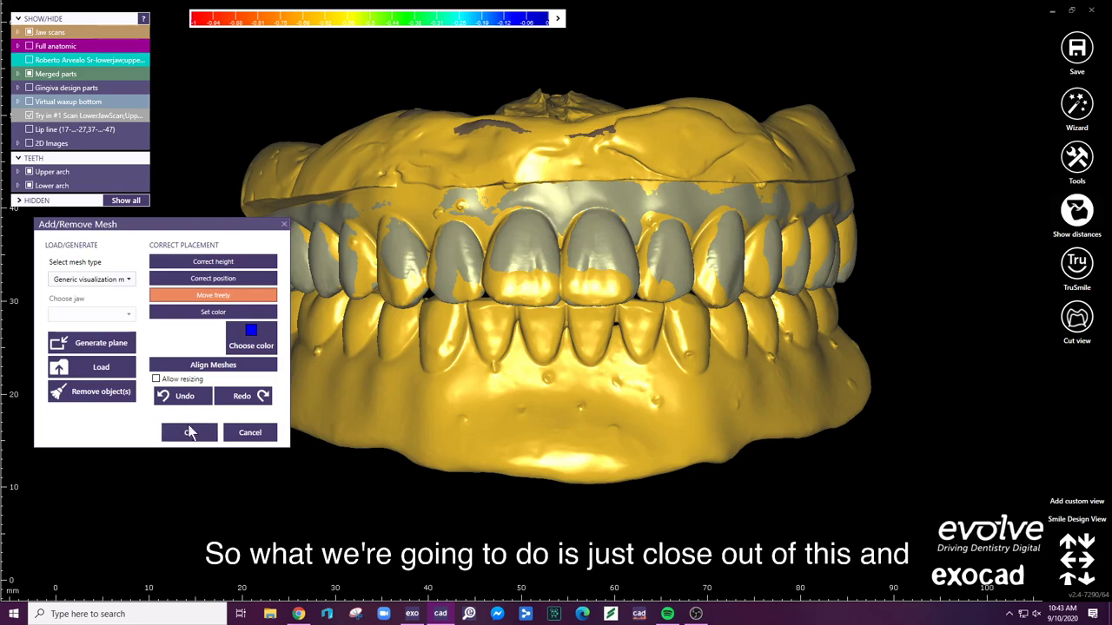
- Accept the alignment, then pair landmark points between the lower denture and the scan
left_click(188, 432)
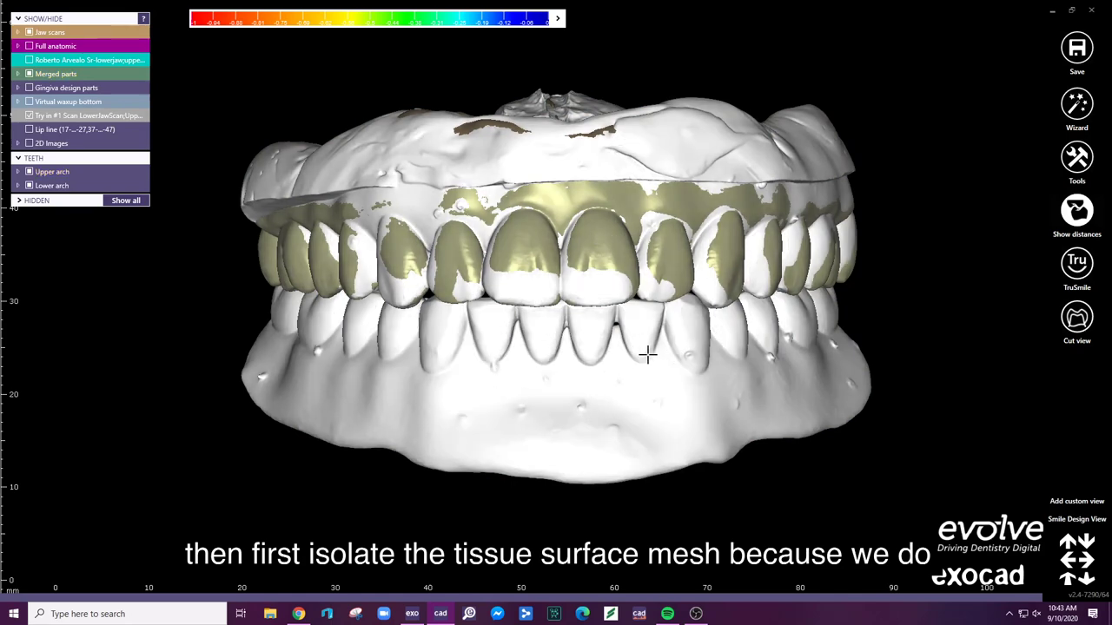
left_click(483, 430)
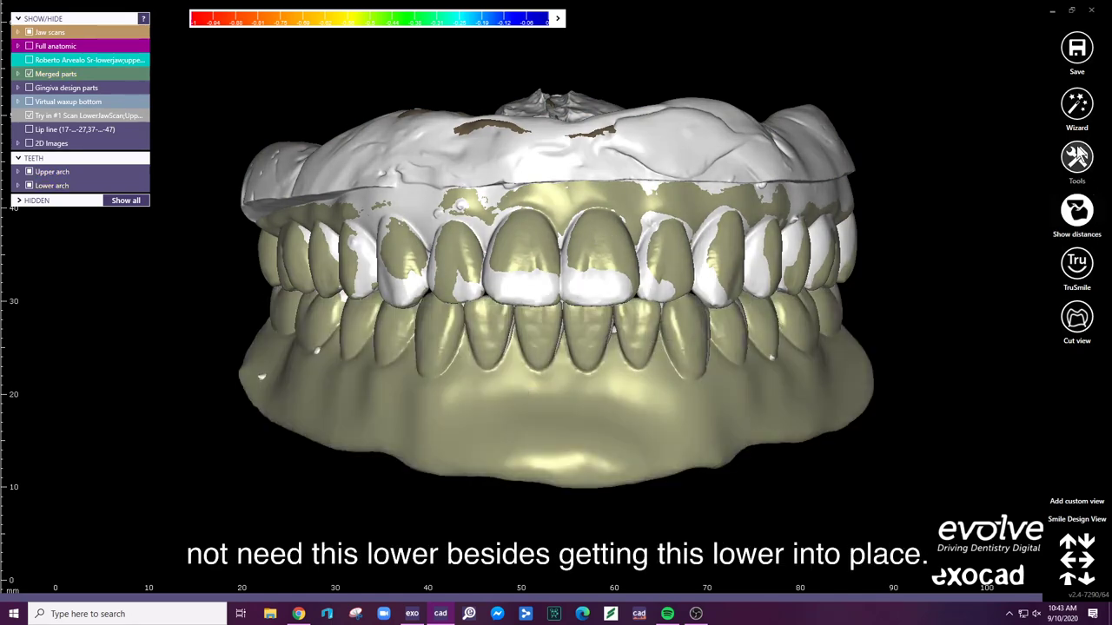
left_click(1077, 156)
left_click(911, 335)
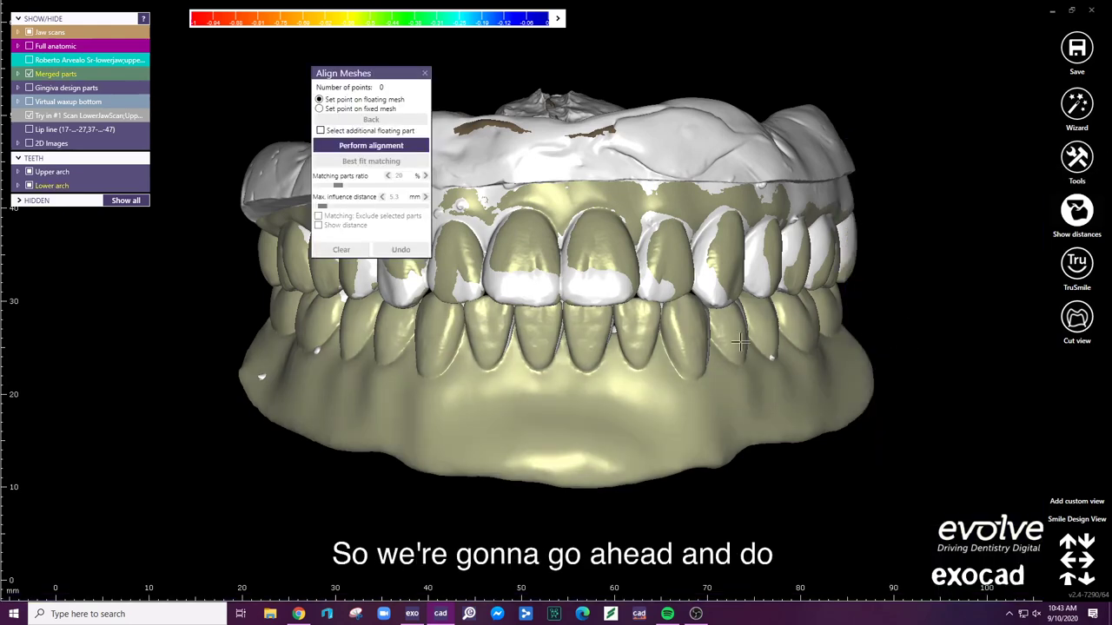
left_click(533, 317)
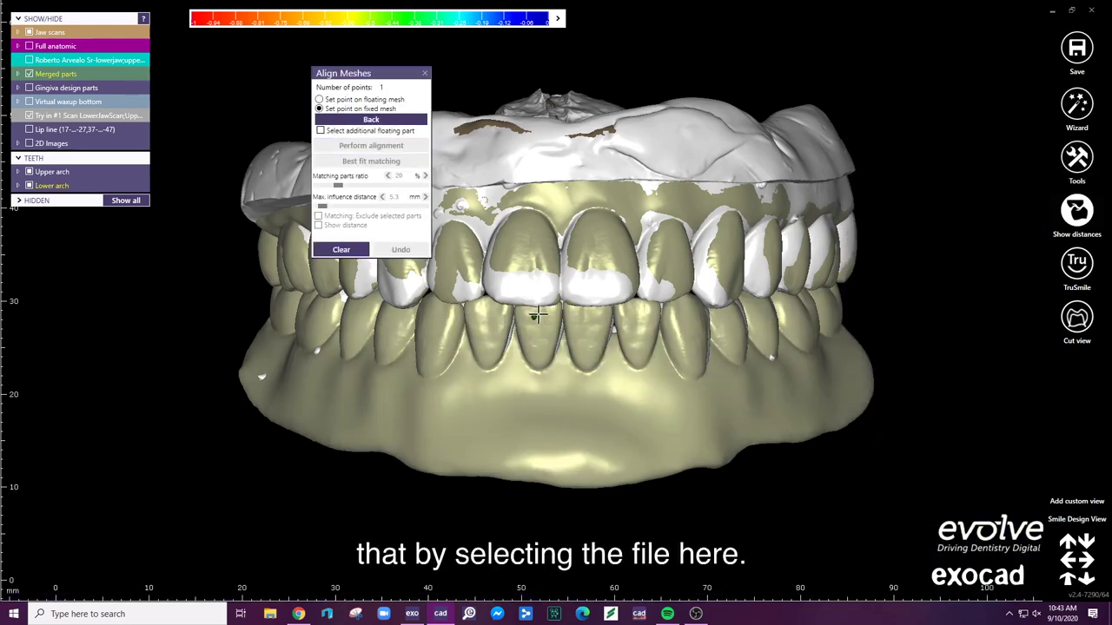
left_click(539, 315)
left_click(487, 318)
left_click(747, 313)
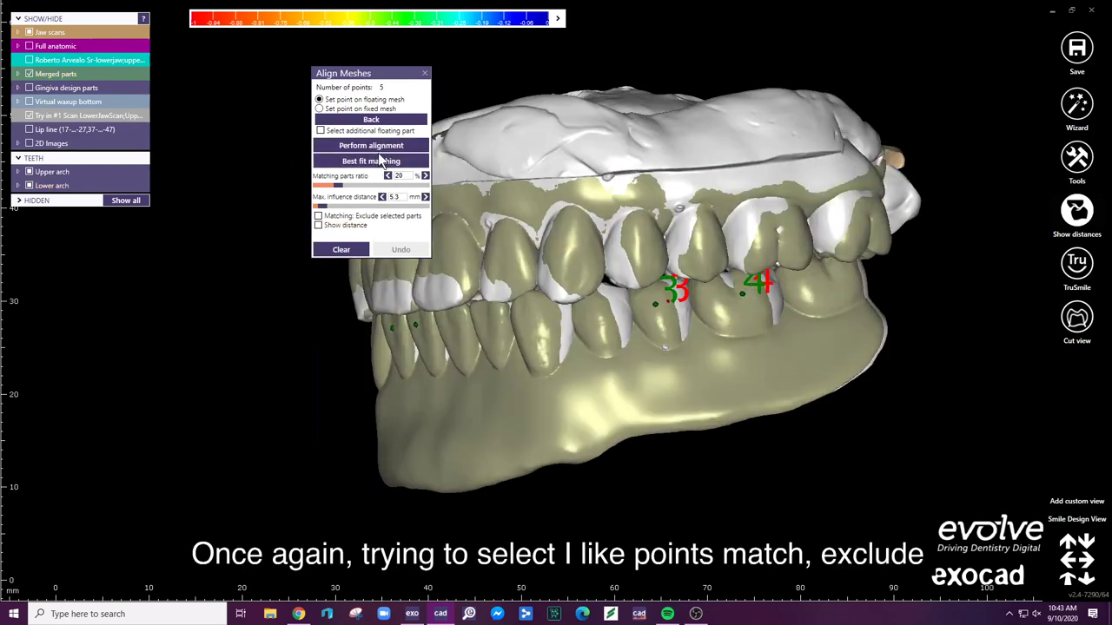
- Exclude tissue auto-marked at 5.65 mm, perform the point alignment, and refine with best-fit matching
left_click(380, 159)
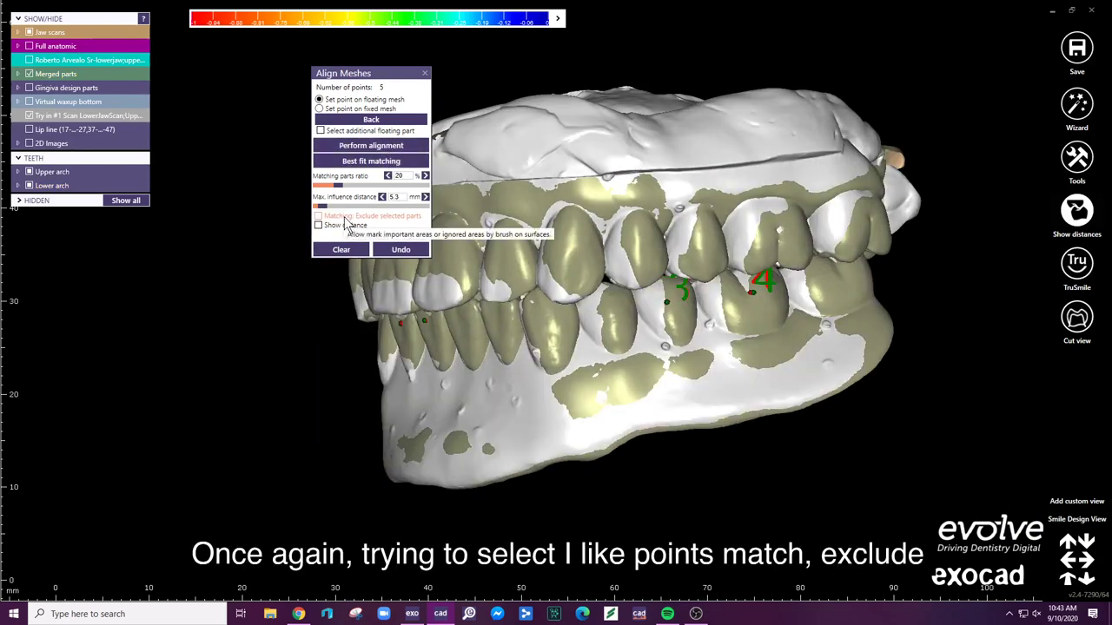
left_click(346, 216)
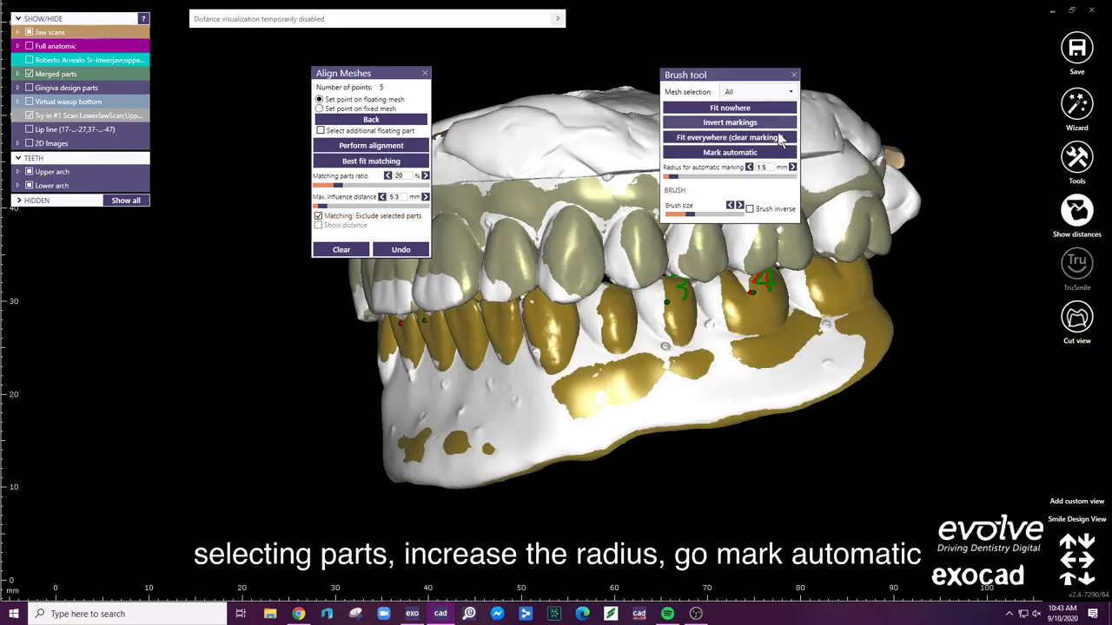
left_click(703, 152)
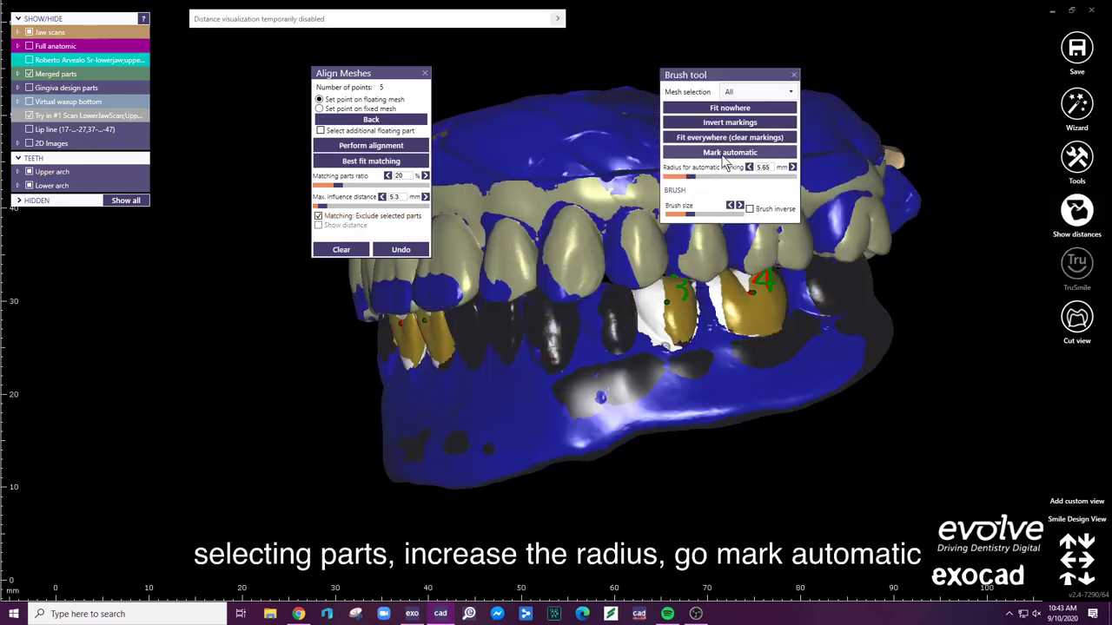
left_click(379, 162)
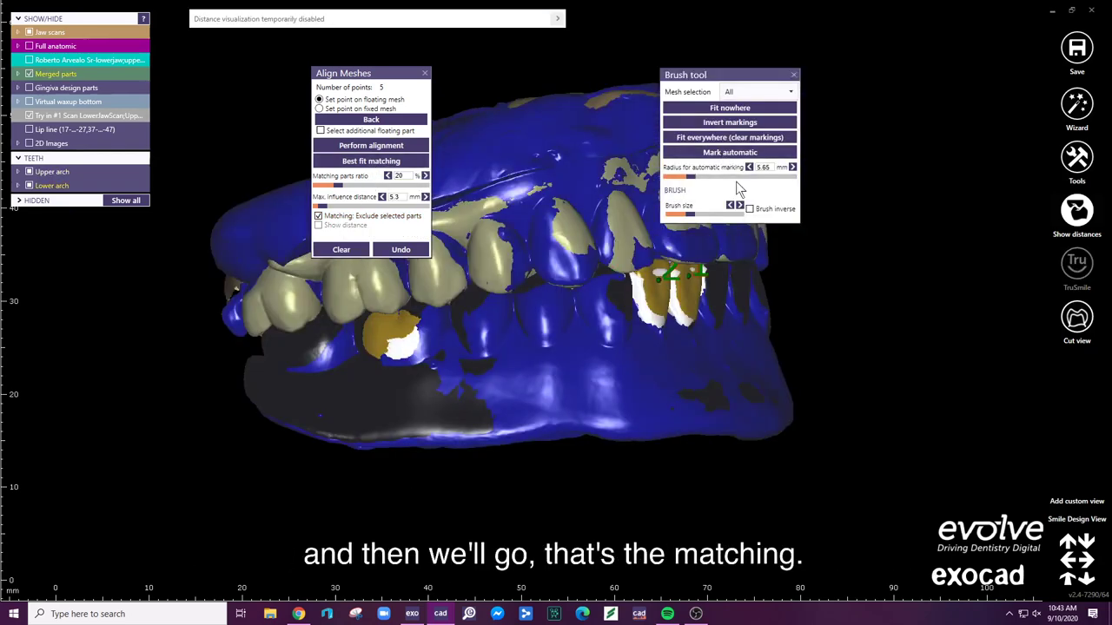
left_click(392, 162)
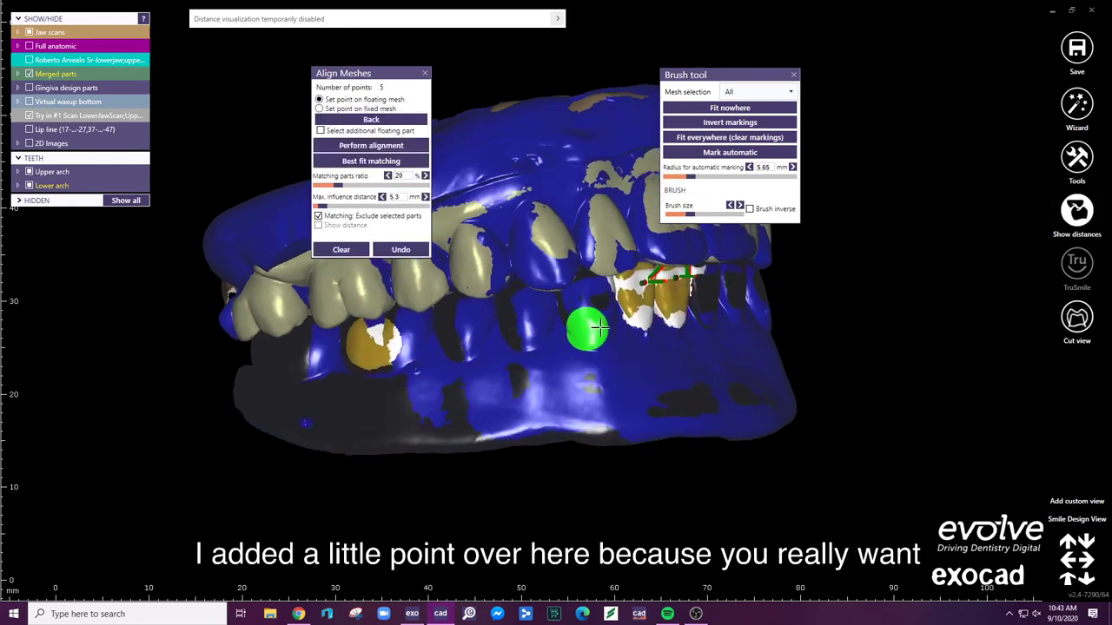
mouse_move(604, 324)
right_mouse_down()
mouse_move(513, 315)
mouse_move(625, 312)
mouse_move(386, 273)
right_mouse_up()
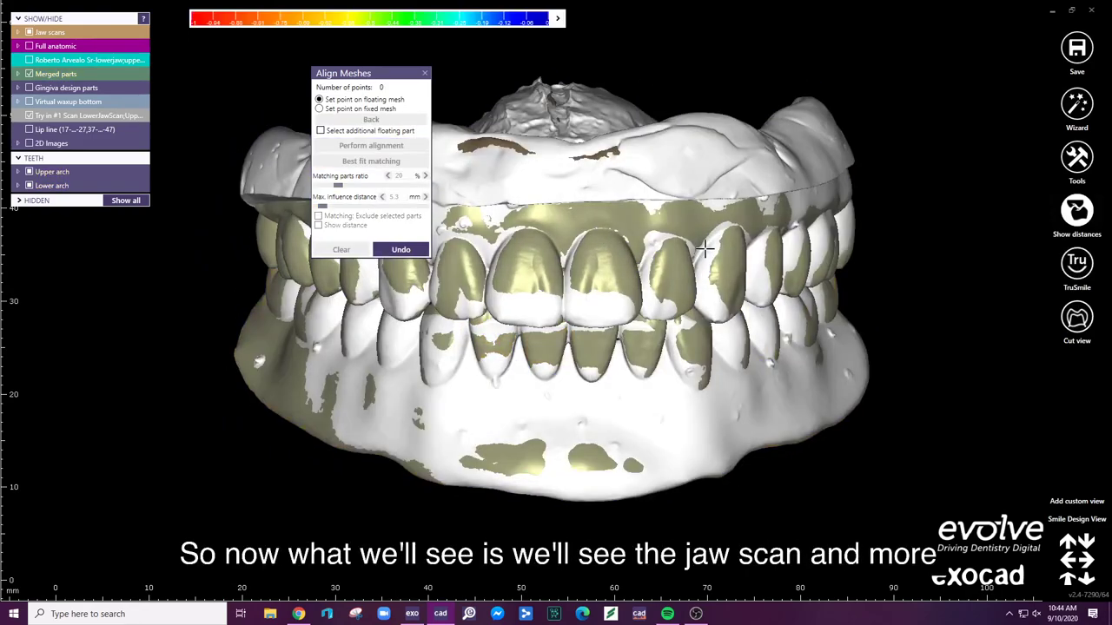
- Show the virtual wax-up bottom and align it to the denture via points at the implant openings
right_click_drag(705, 249, 325, 224)
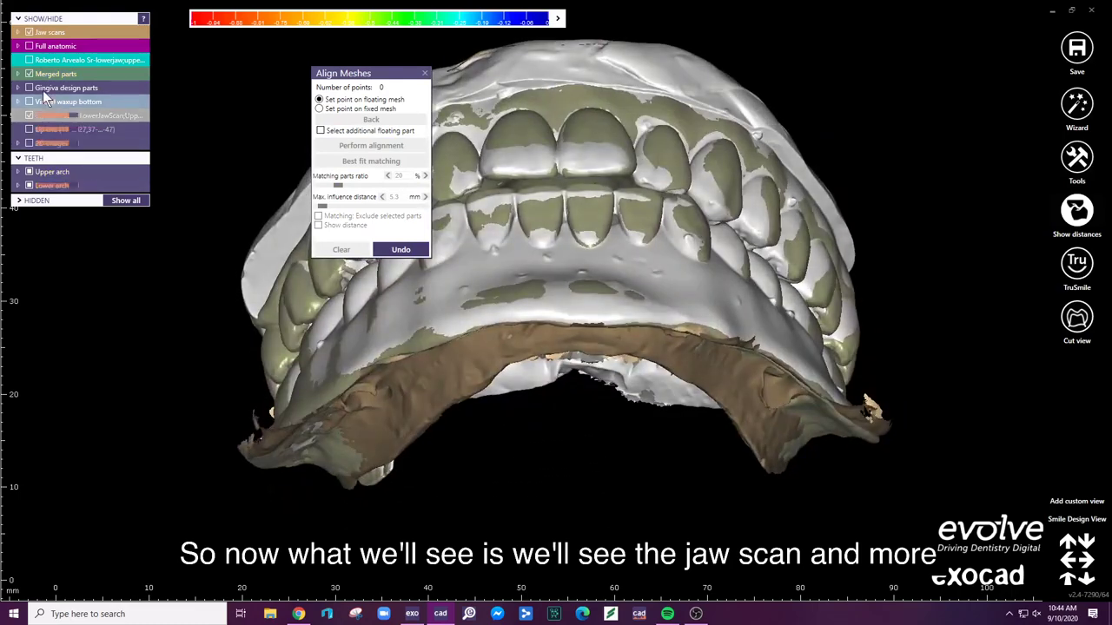
left_click(29, 102)
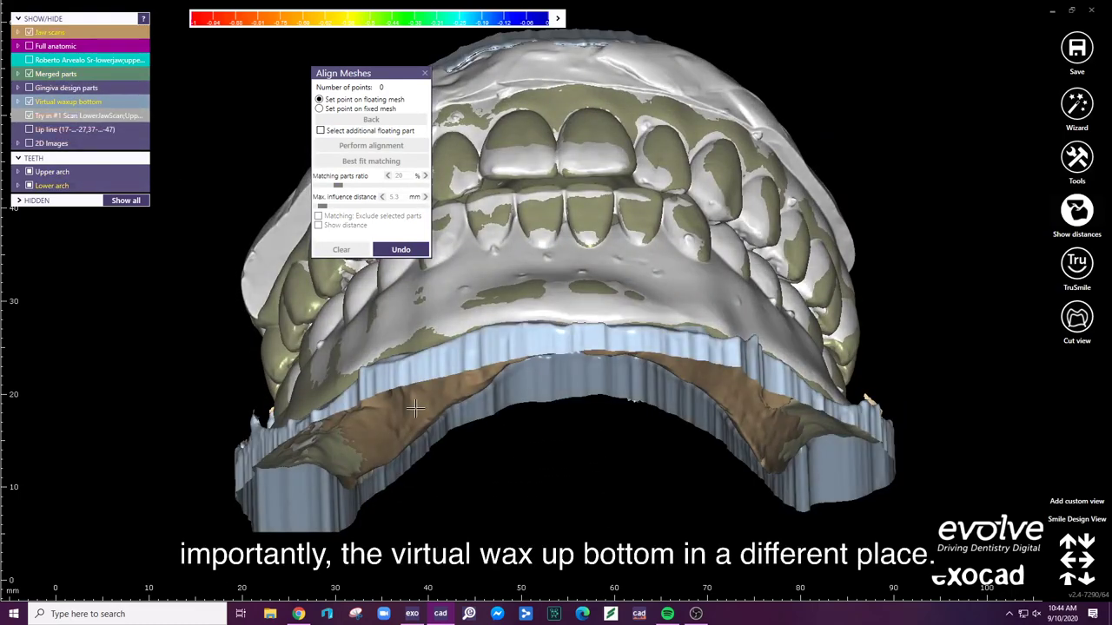
right_click_drag(414, 408, 812, 177)
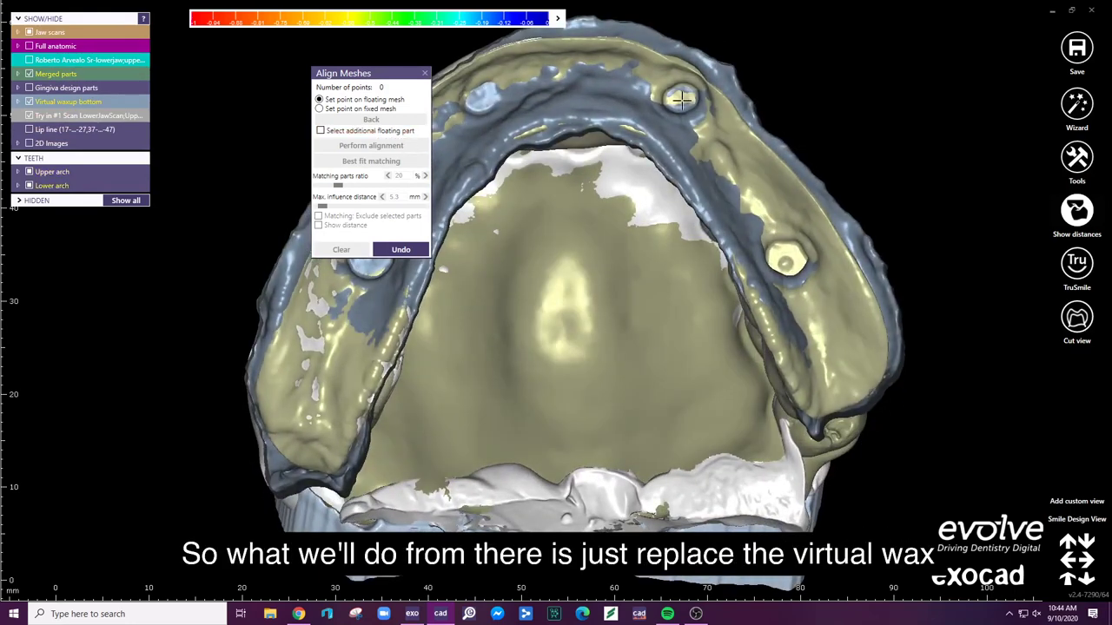
left_click(804, 192)
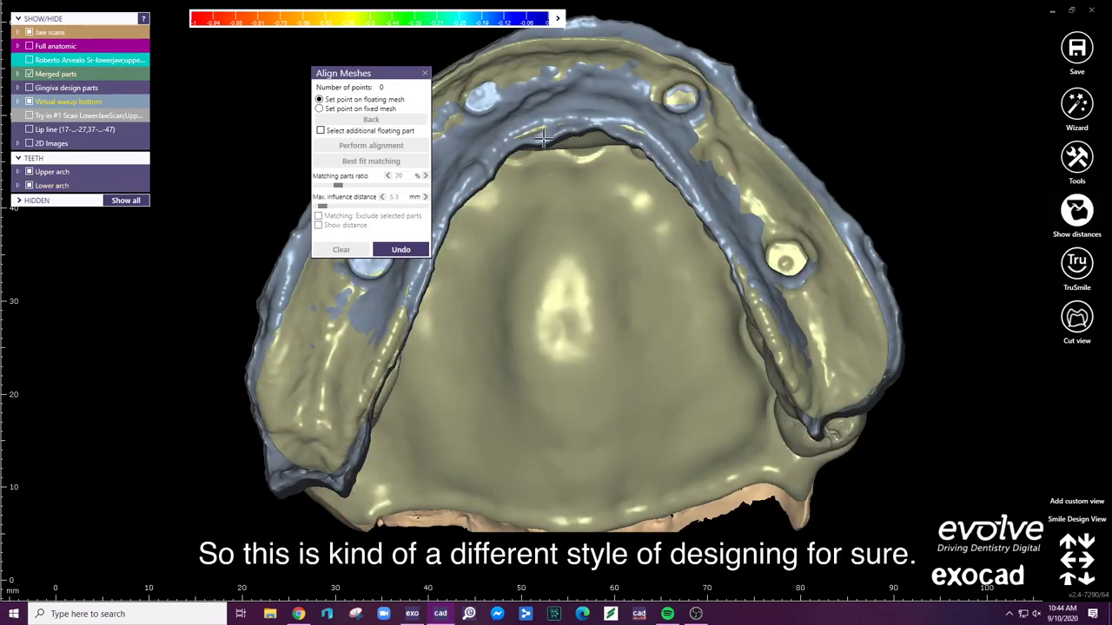
left_click(784, 252)
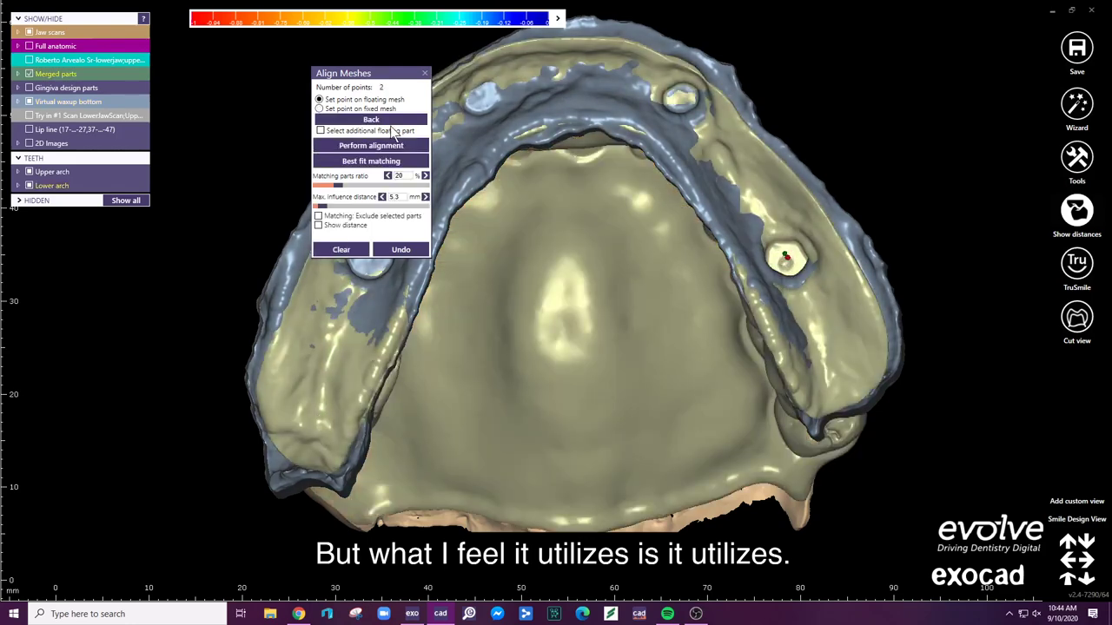
left_click(374, 146)
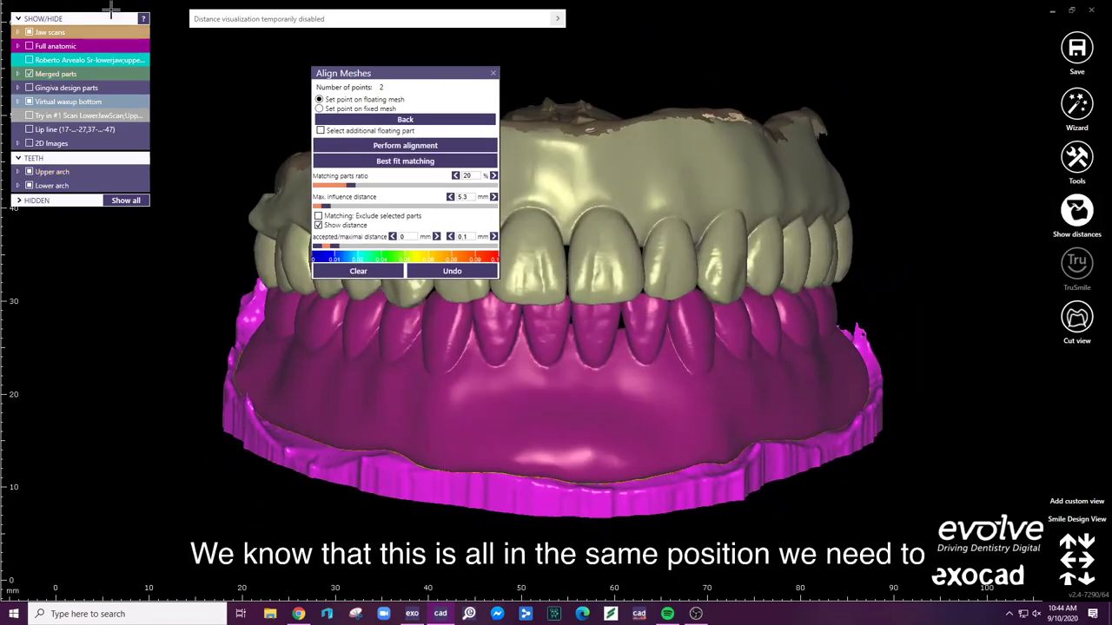
- Toggle the Try in #1 Scan off and back on, and show the jaw scans
left_click(30, 115)
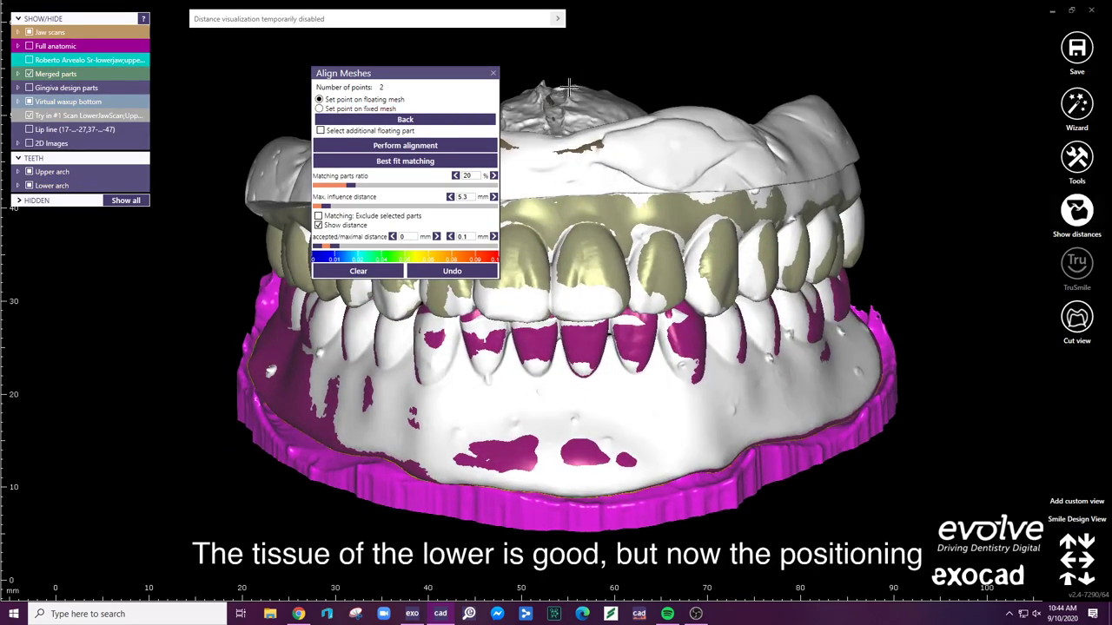
left_click(30, 116)
left_click(30, 115)
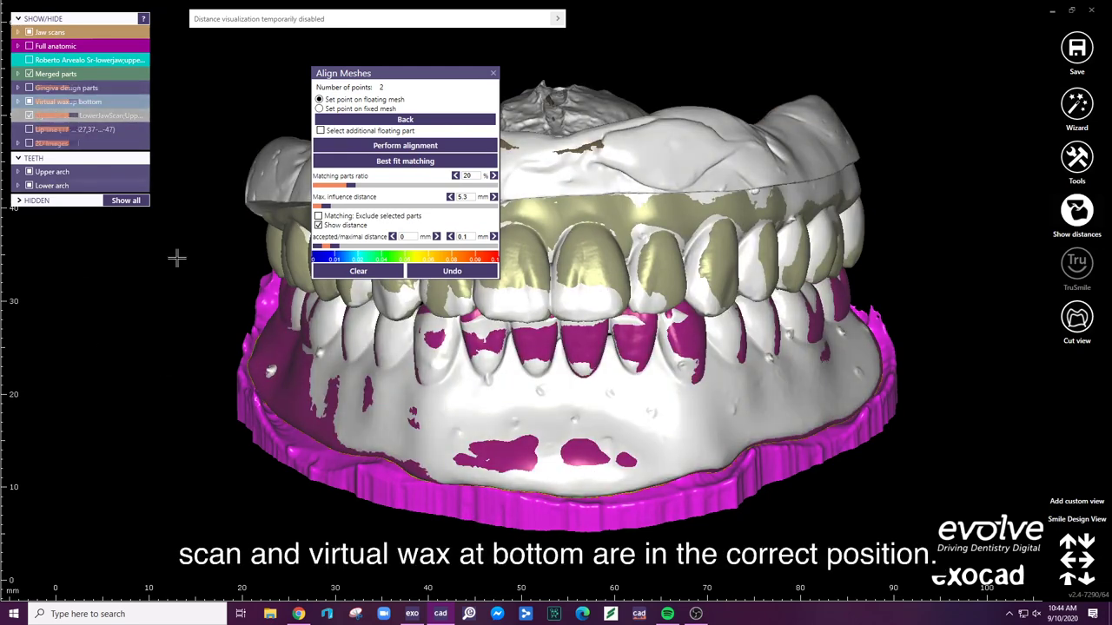
left_click(30, 33)
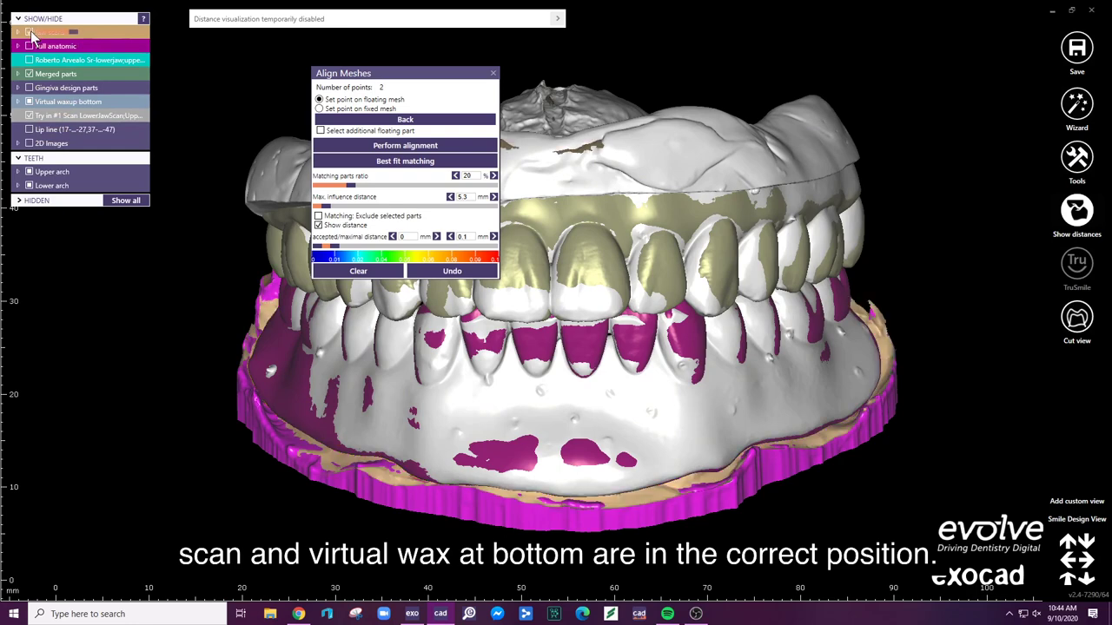
- Hide Merged parts and align the jaw scan onto the virtual wax-up bottom with Align Meshes
left_click(358, 271)
right_click_drag(549, 400, 196, 323)
left_click(30, 74)
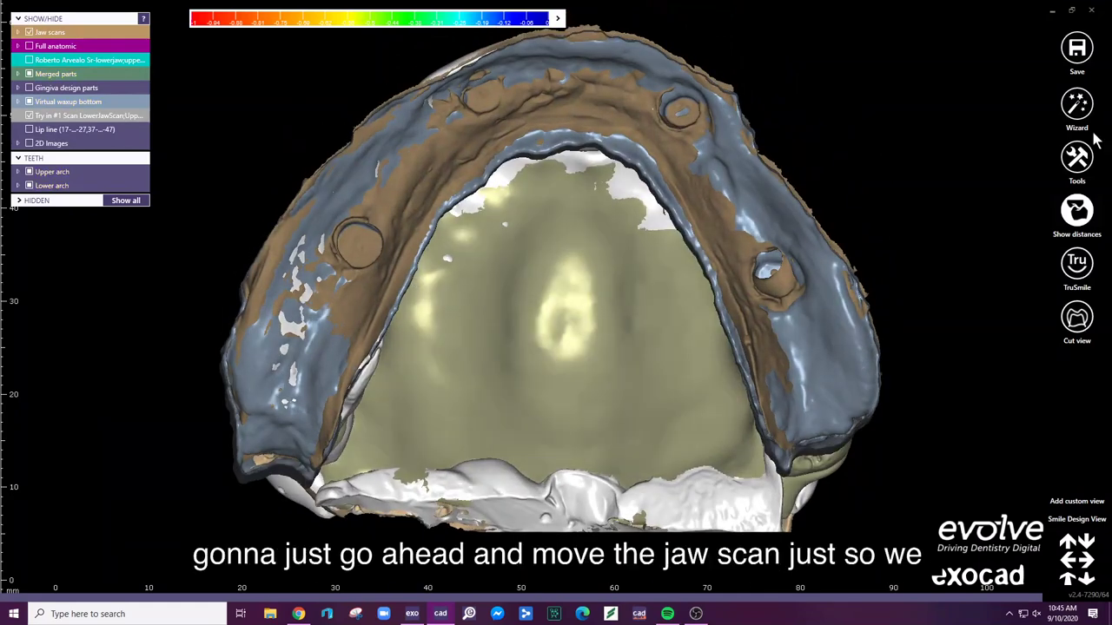
left_click(1081, 169)
left_click(922, 340)
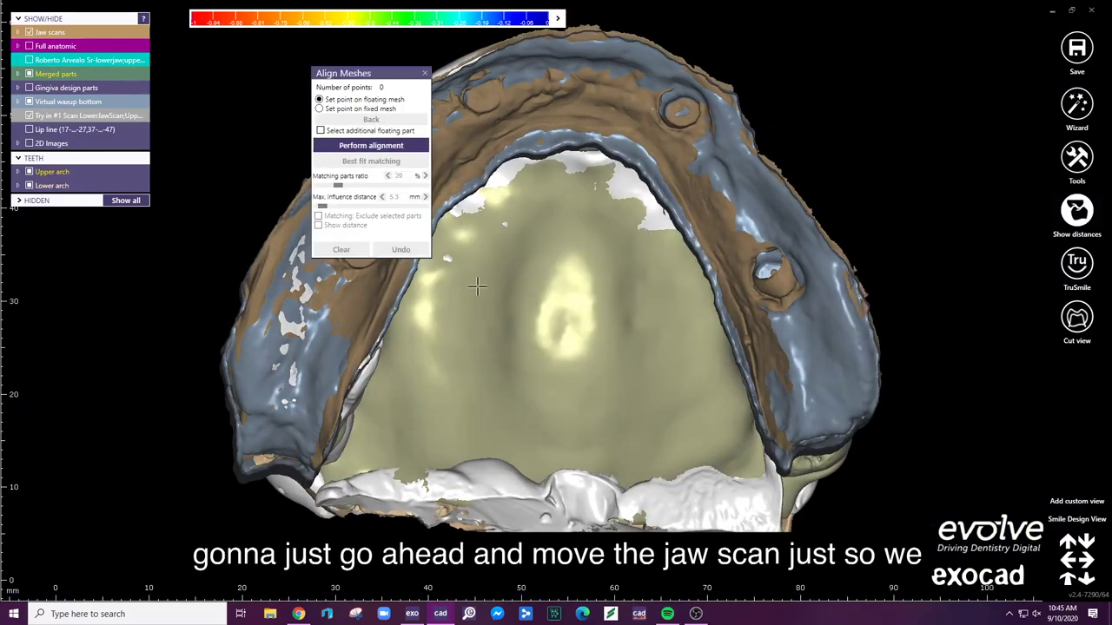
right_click_drag(496, 175, 631, 181)
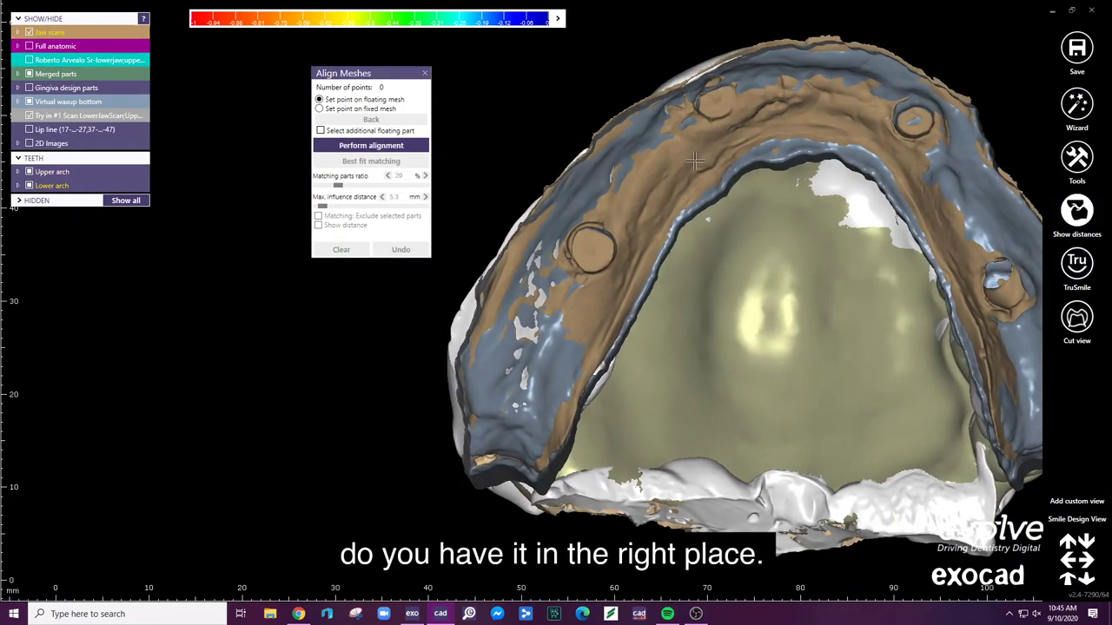
left_click(589, 244)
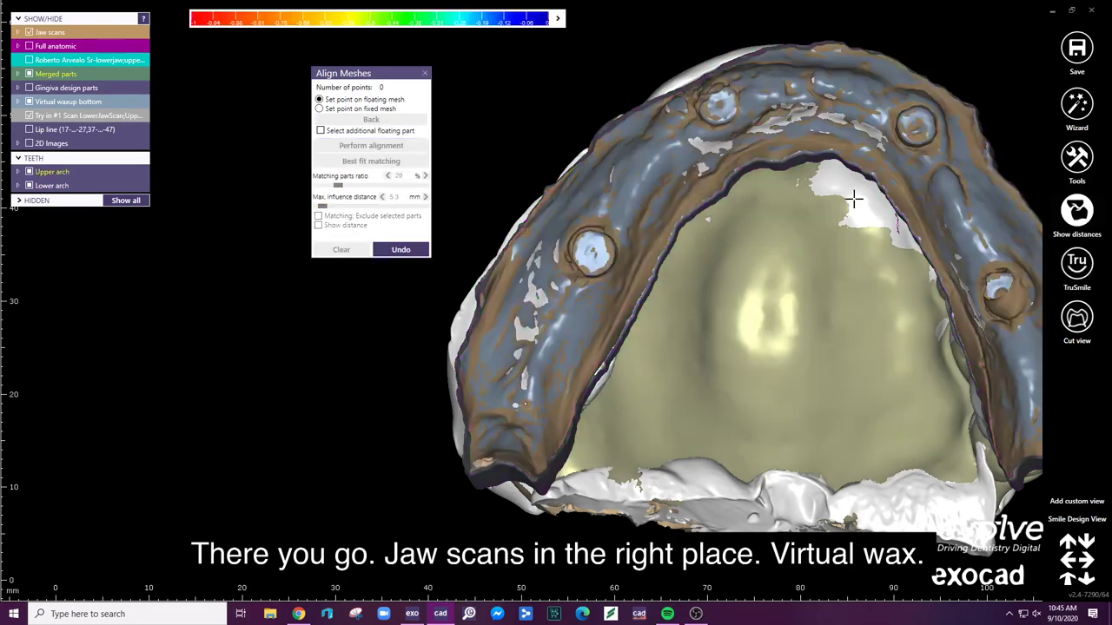
right_click_drag(852, 200, 667, 272)
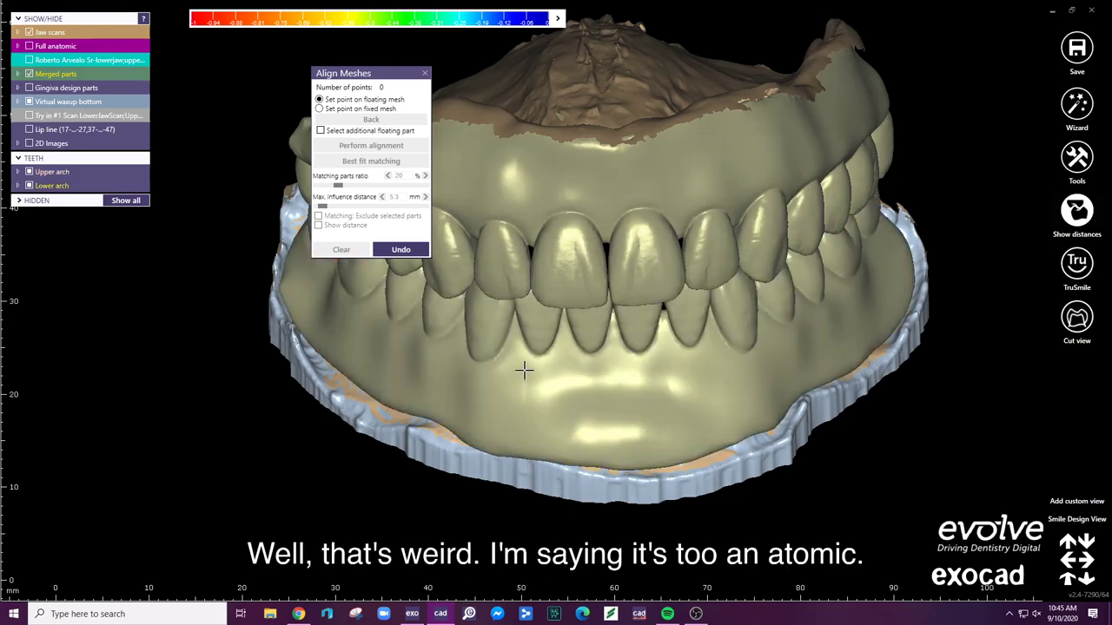
- Orbit the denture from side to front, toggling the Try in #1 Scan on and off to compare
right_click_drag(526, 370, 434, 414)
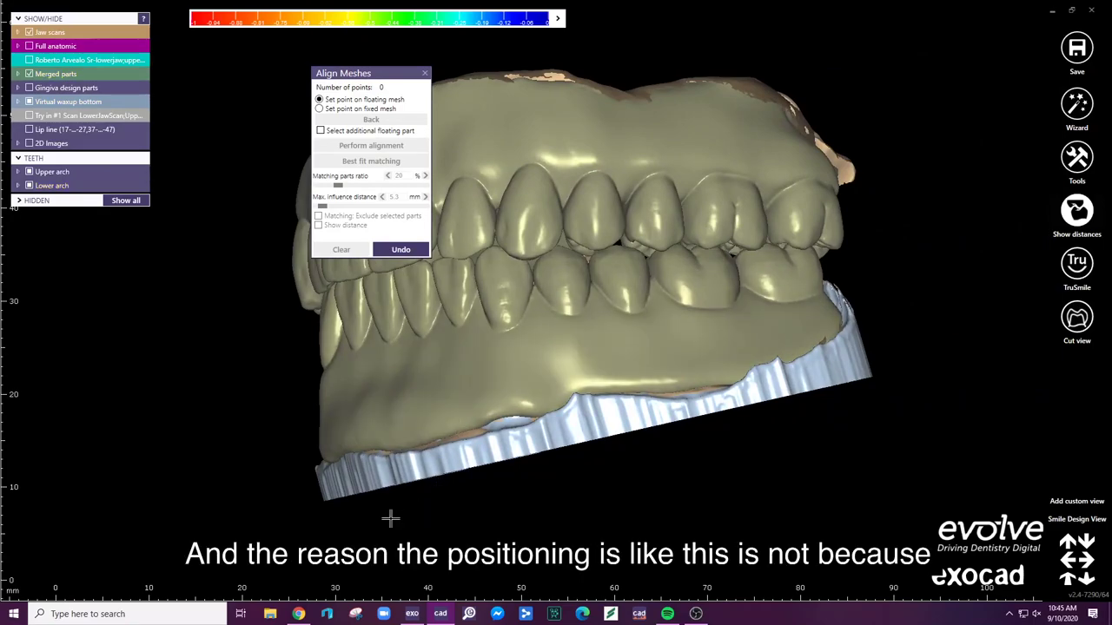
right_click_drag(390, 519, 774, 301)
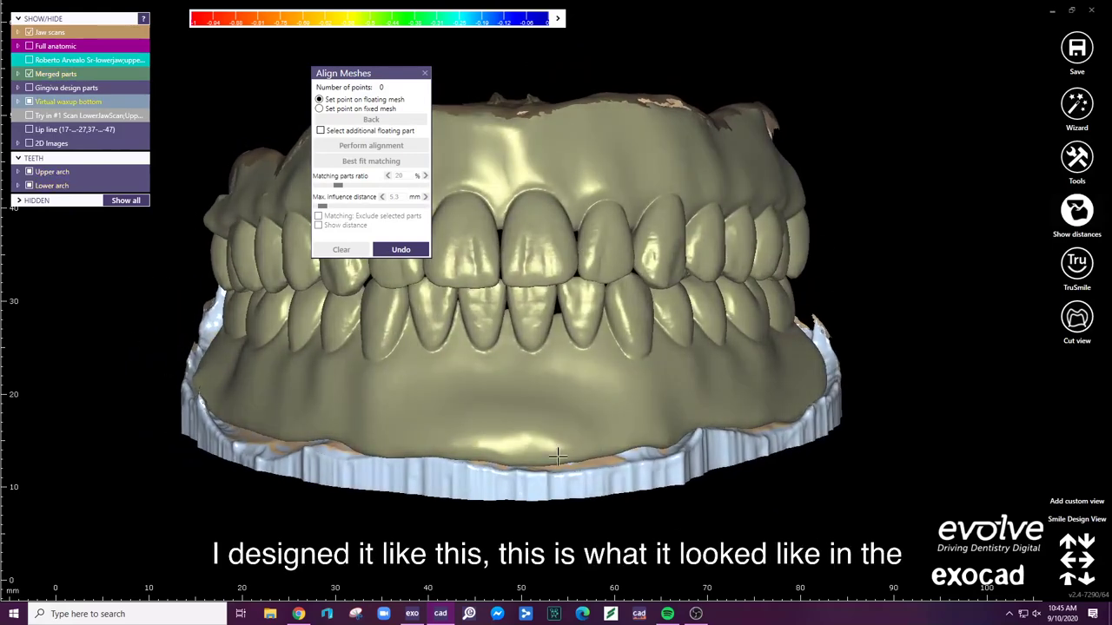
left_click(31, 116)
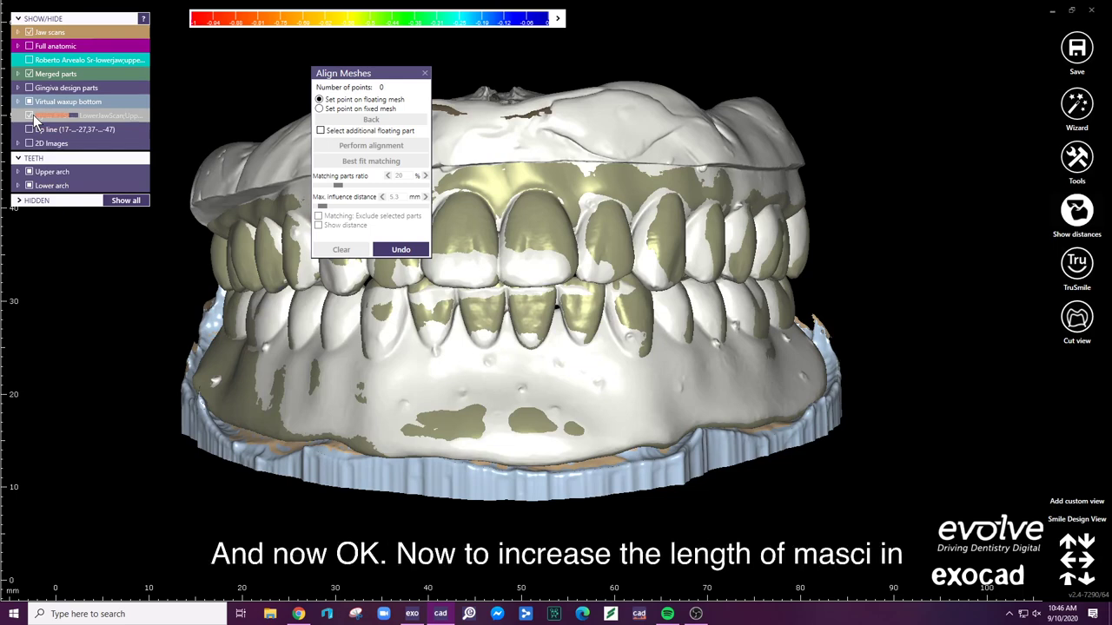
left_click(30, 116)
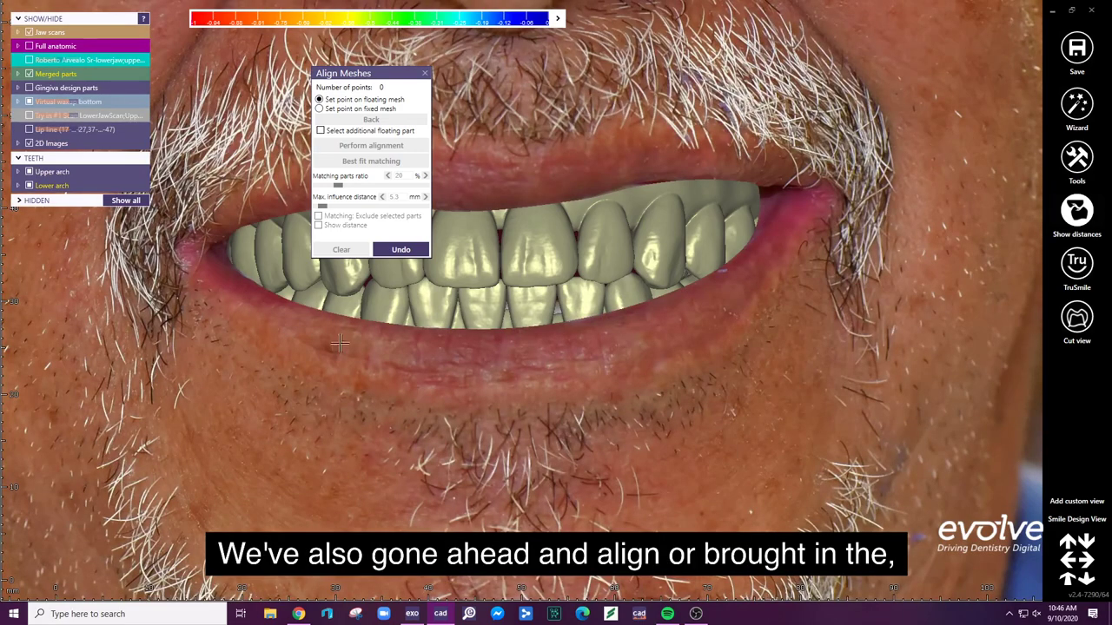
- Preview the teeth in the 2D face photo, zoom out and back, and close Align Meshes
left_click(469, 448)
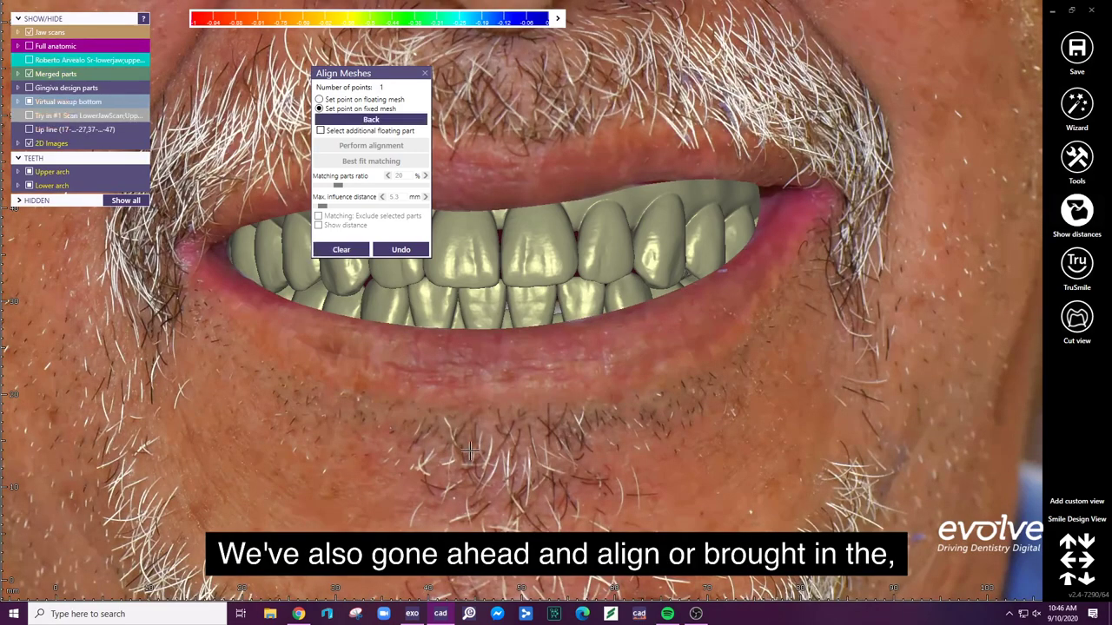
scroll(469, 447, "down", 5)
left_click(424, 74)
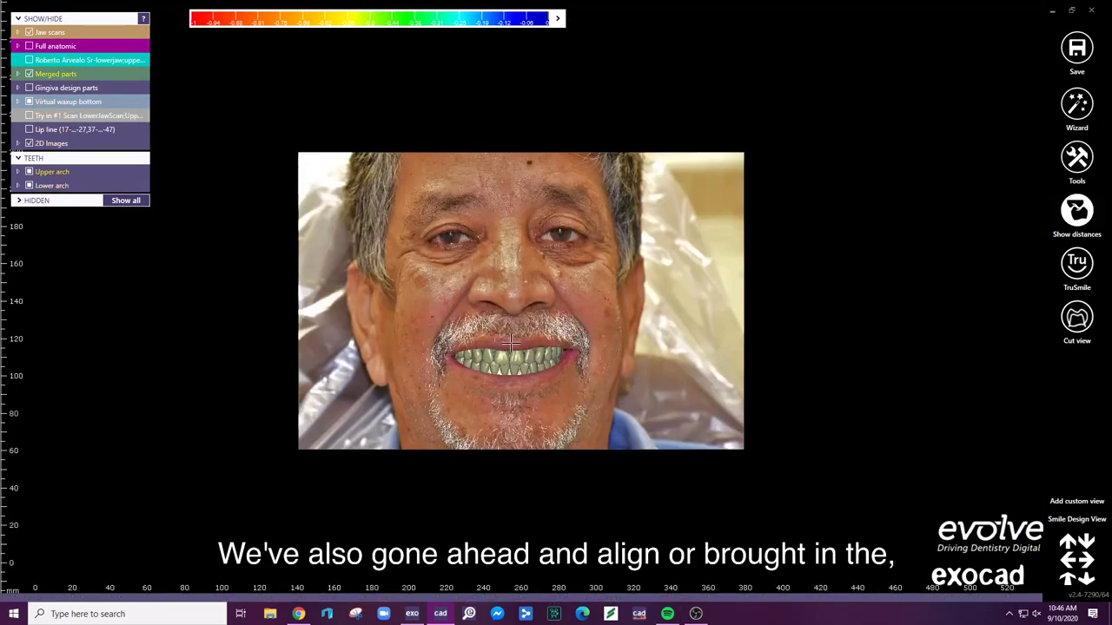
scroll(541, 289, "up", 5)
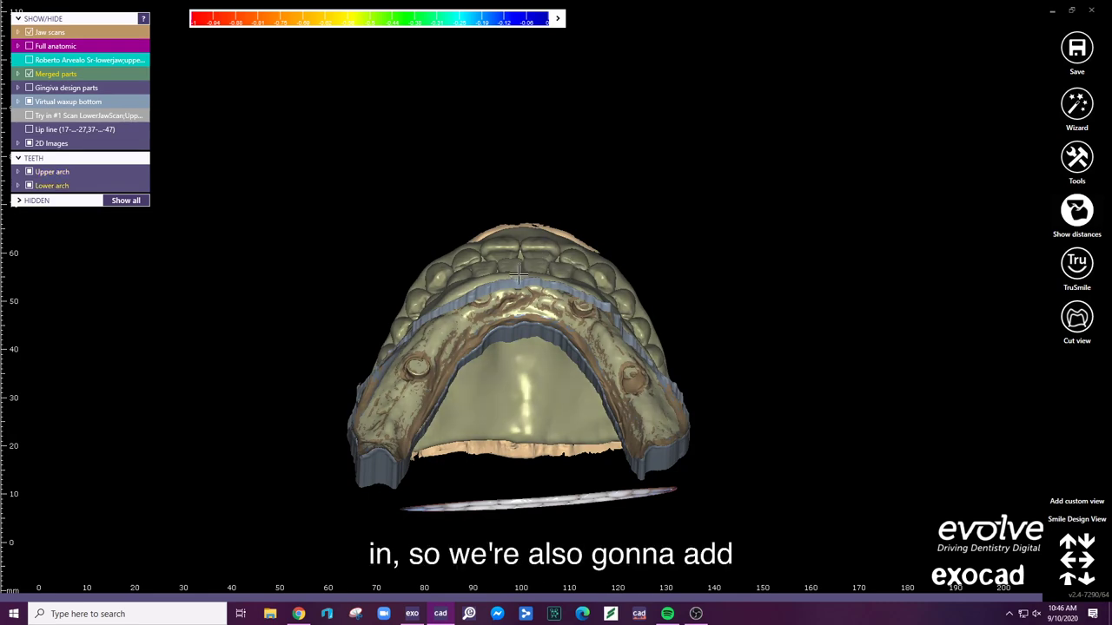
- Hide the jaw scans, merged parts and tooth arches, leaving only the try-in scan visible
right_click_drag(513, 262, 444, 308)
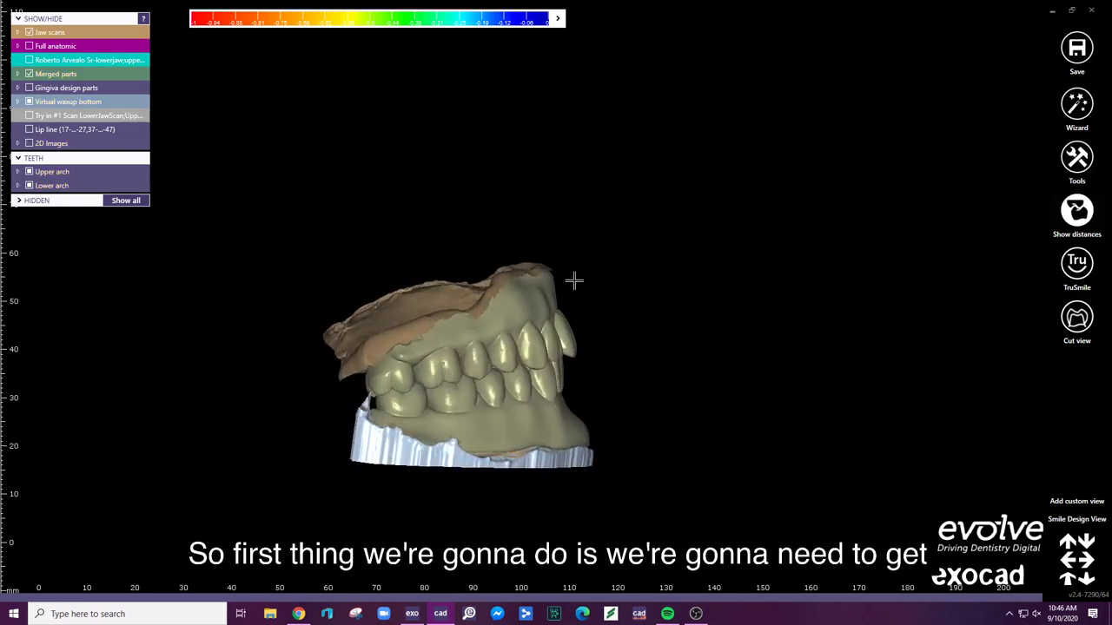
left_click(393, 294)
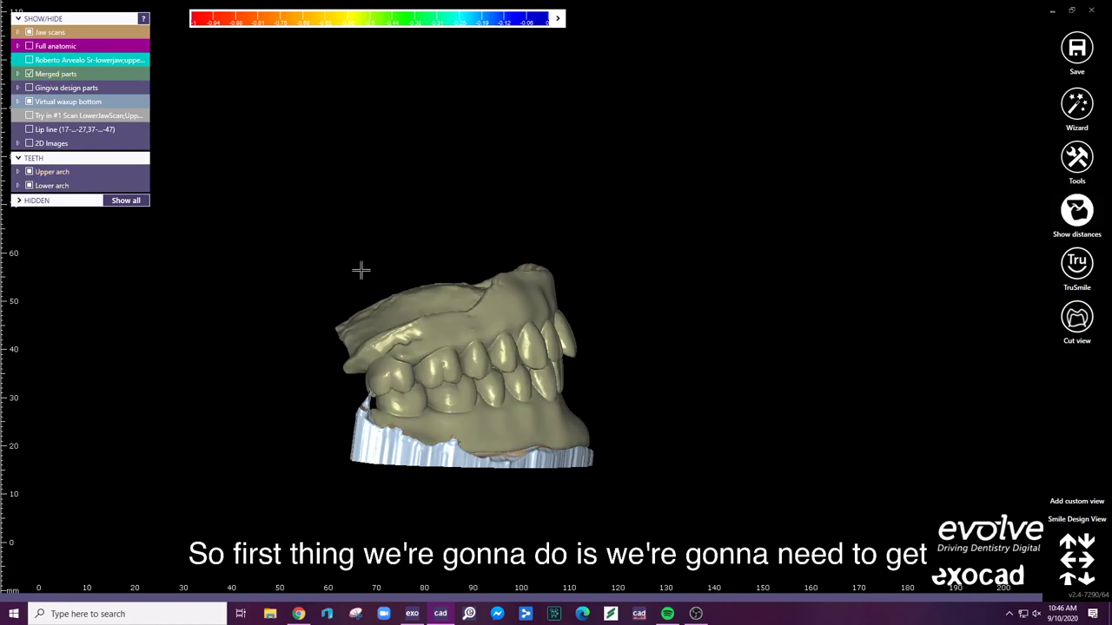
left_click(489, 286)
left_click(498, 448)
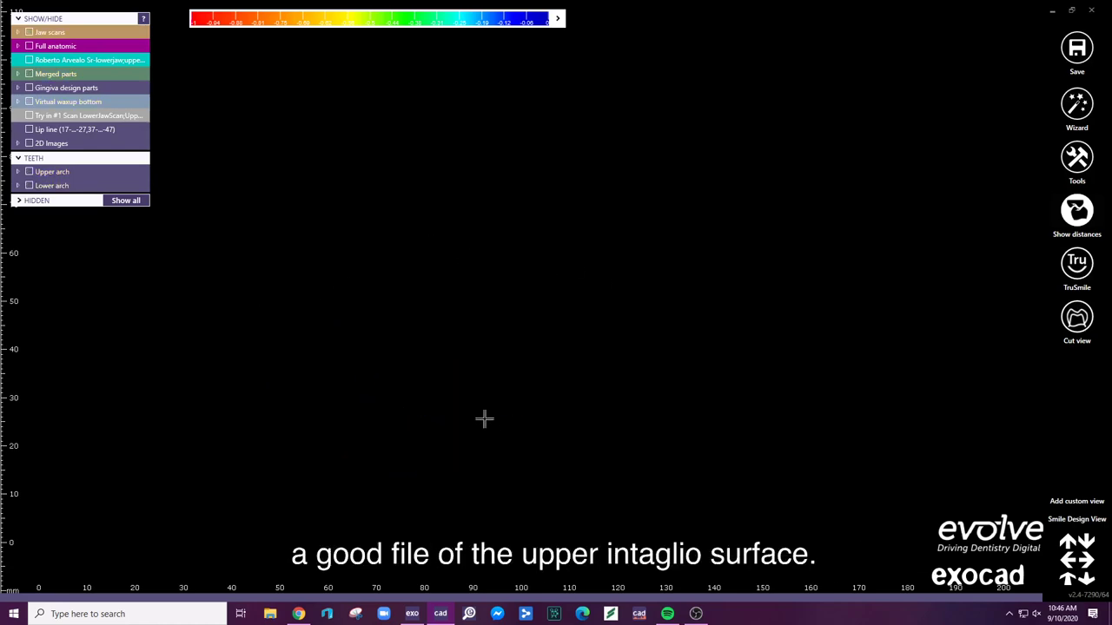
left_click(30, 116)
right_click_drag(516, 303, 400, 244)
- Crop the try-in scan to its fitting surface with Select only surface, cutting stray fragments straight through
right_click(444, 258)
left_click(516, 304)
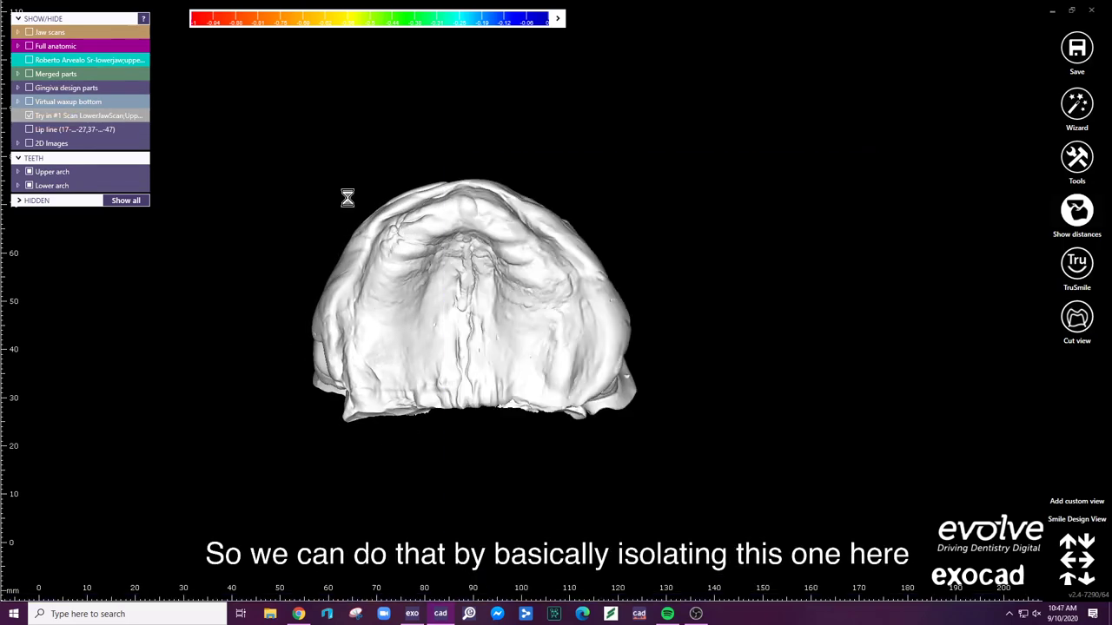
left_click(76, 312)
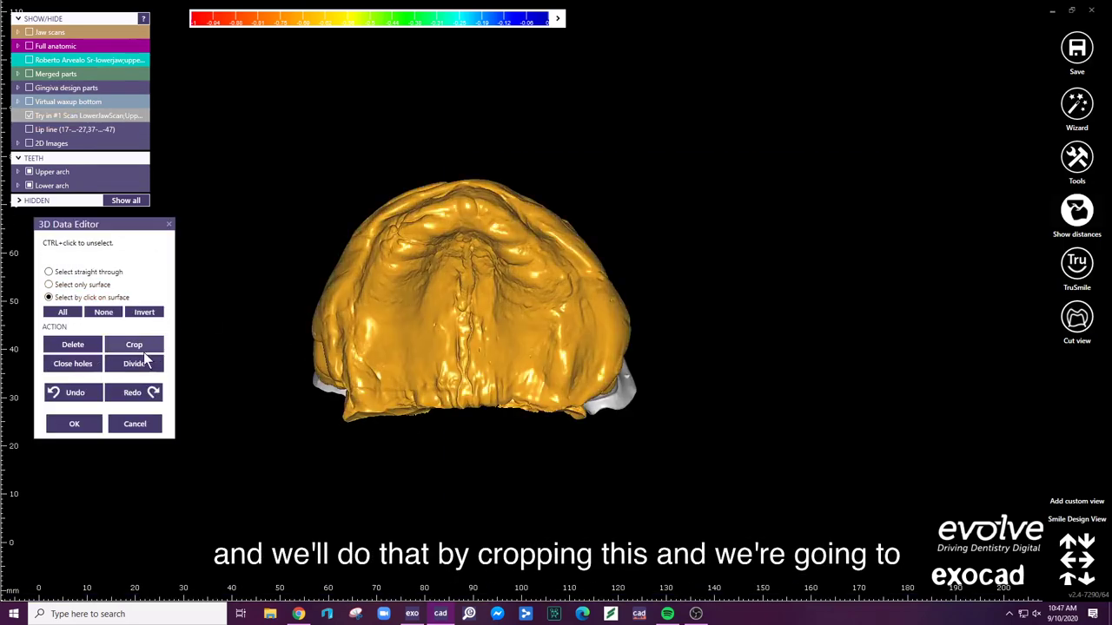
left_click(522, 298, "ctrl")
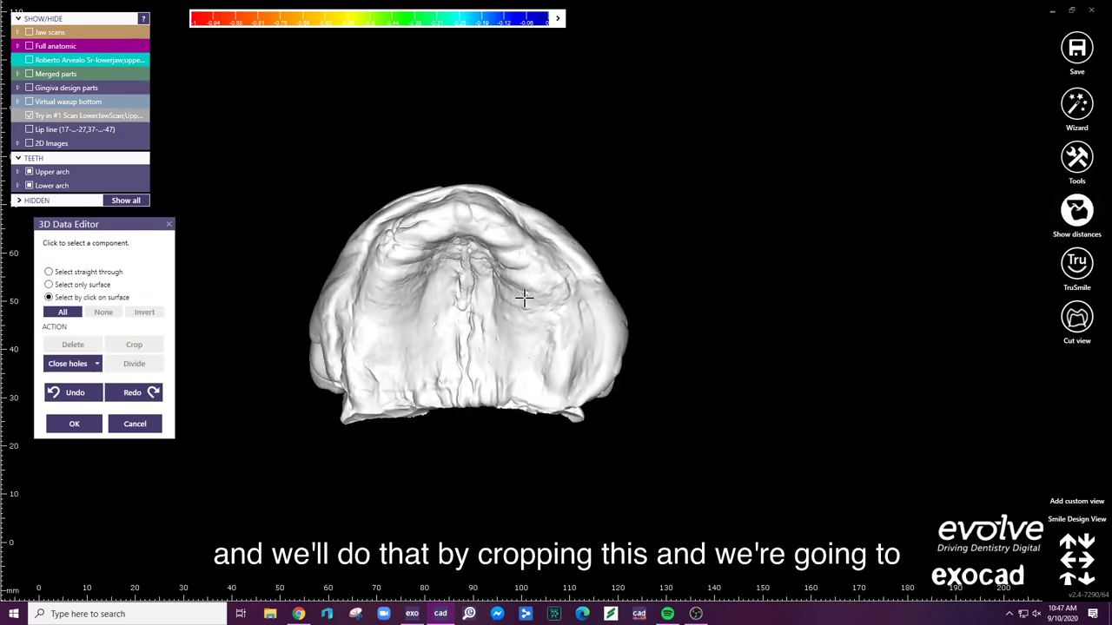
left_click_drag(712, 136, 795, 330)
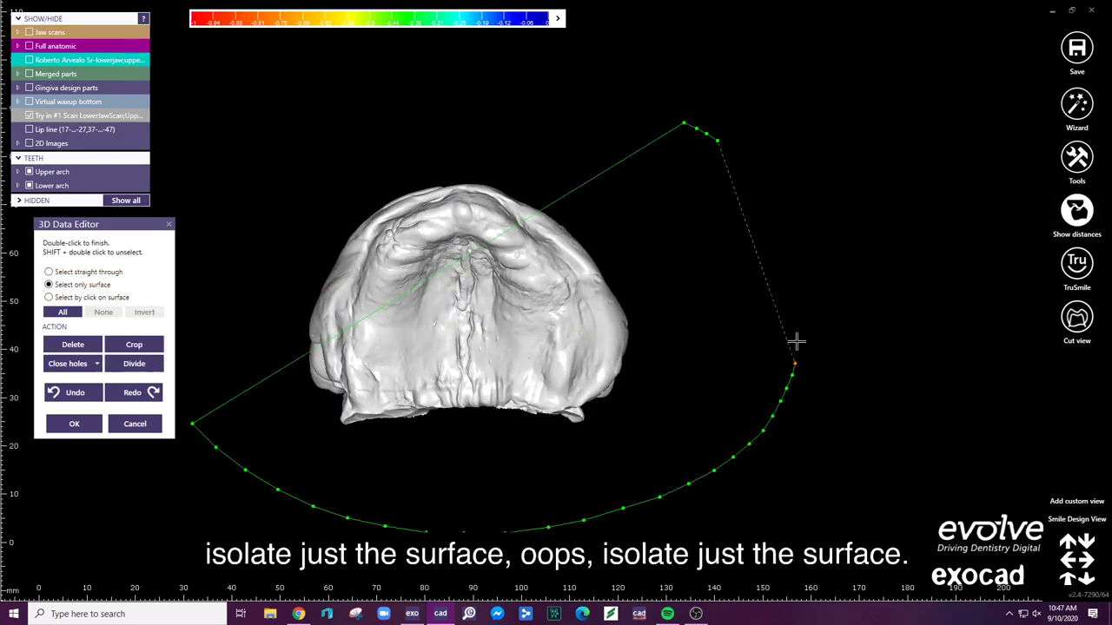
double_click(637, 330)
right_click_drag(637, 330, 574, 171)
mouse_move(473, 308)
right_mouse_down()
mouse_move(582, 266)
mouse_move(622, 325)
mouse_move(549, 93)
right_mouse_up()
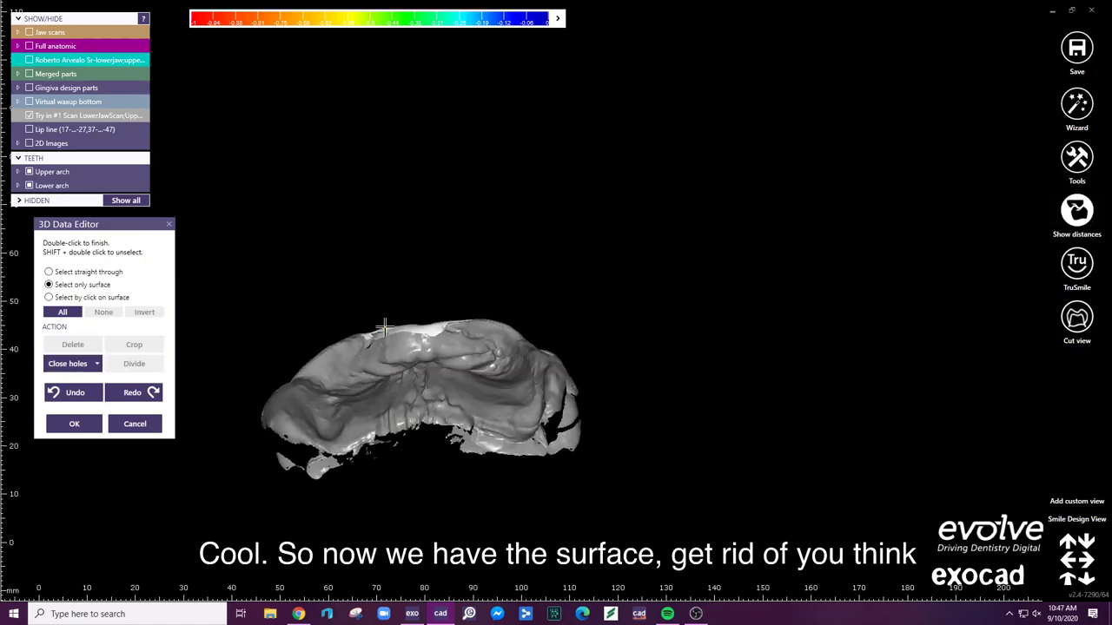
left_click(83, 272)
left_click_drag(365, 402, 286, 461)
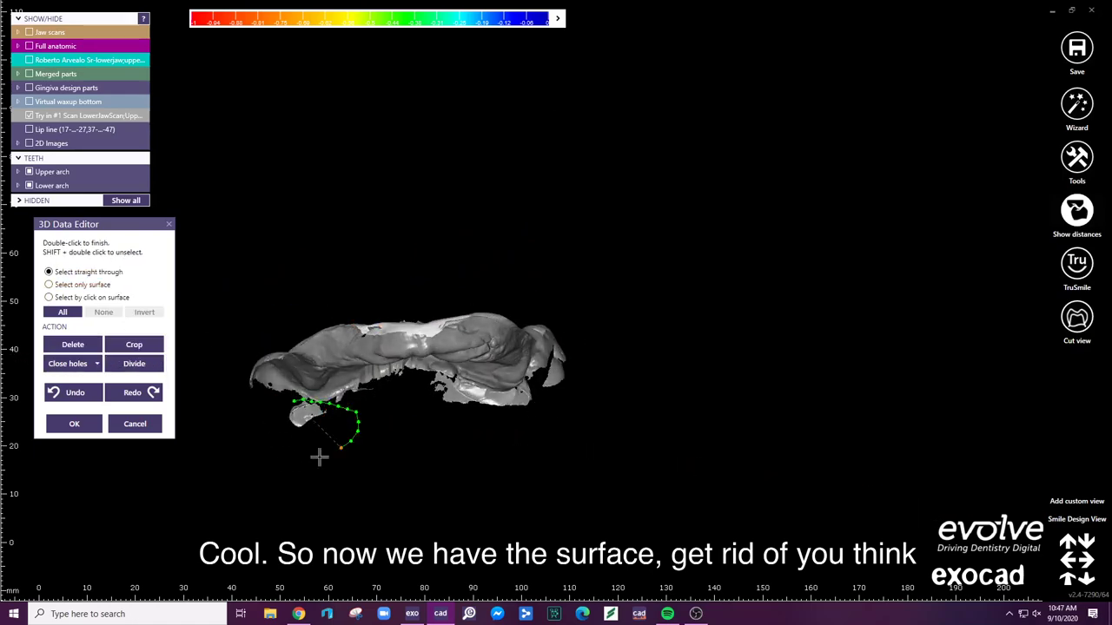
double_click(269, 447)
- Invert the try-in scan's triangle orientation
right_click(582, 235)
left_click(644, 249)
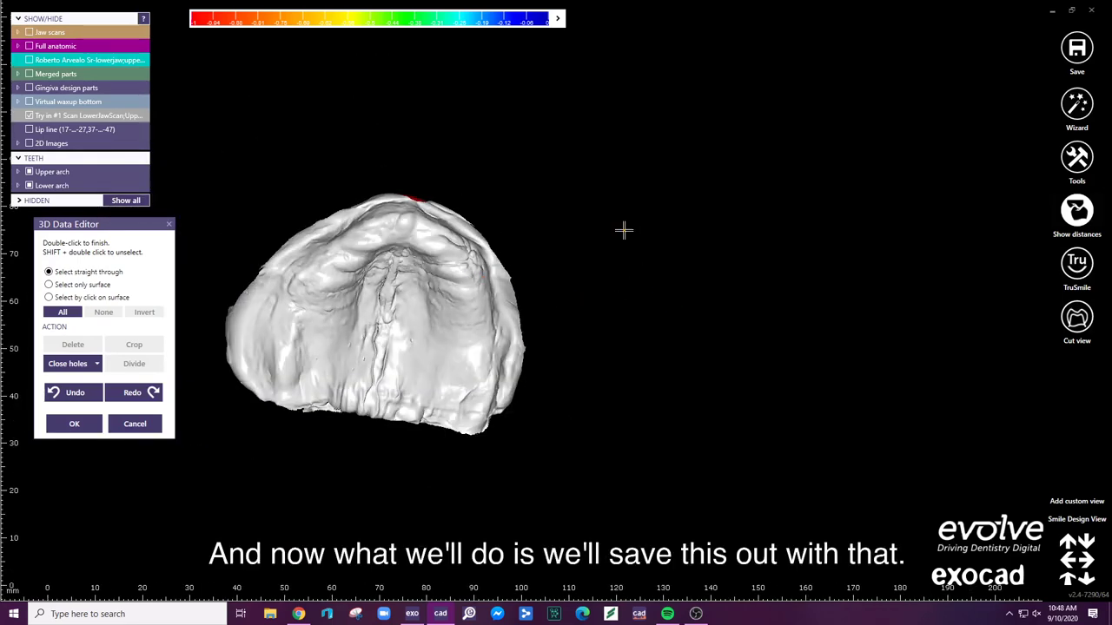
right_click(622, 227)
key("Escape")
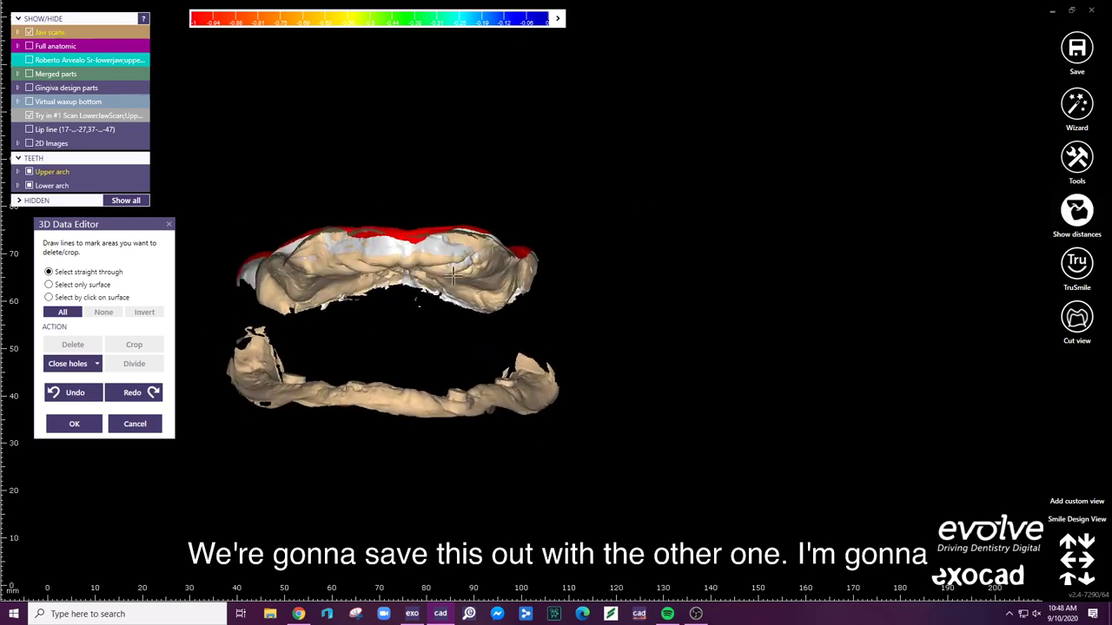
right_click_drag(580, 362, 359, 331)
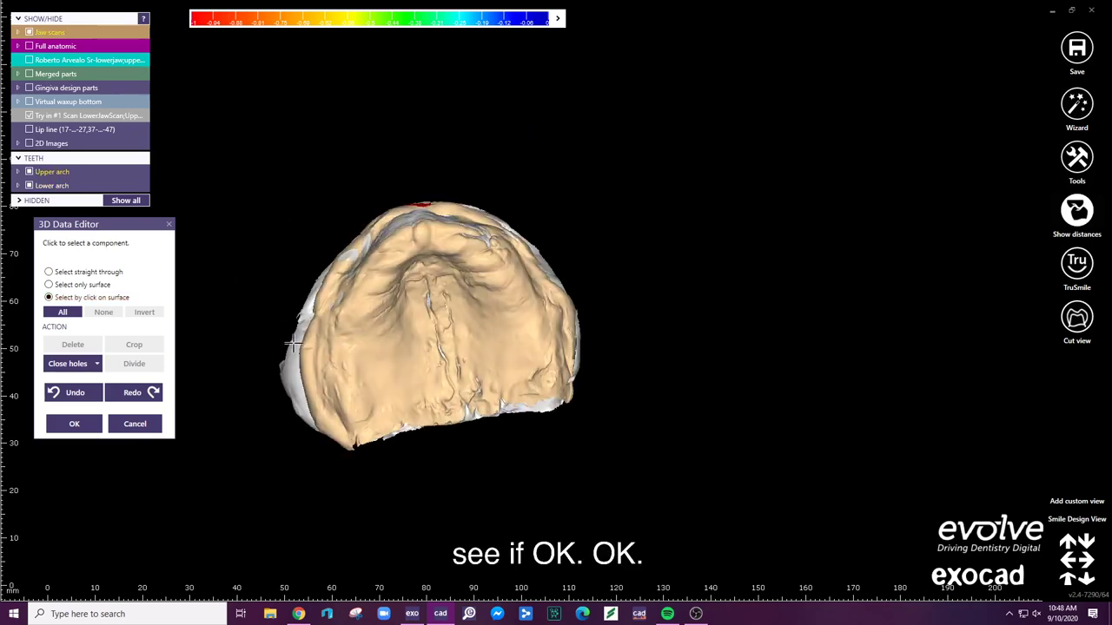
- Save only the visible scene objects to an STL file and close the mesh editor
right_click(632, 115)
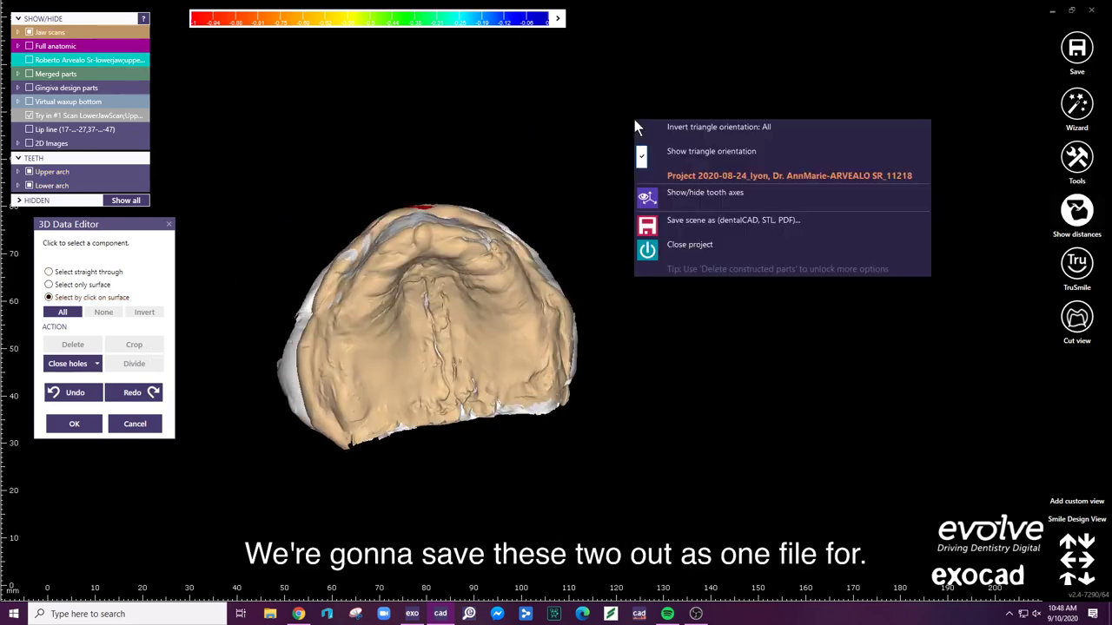
left_click(724, 221)
left_click(172, 351)
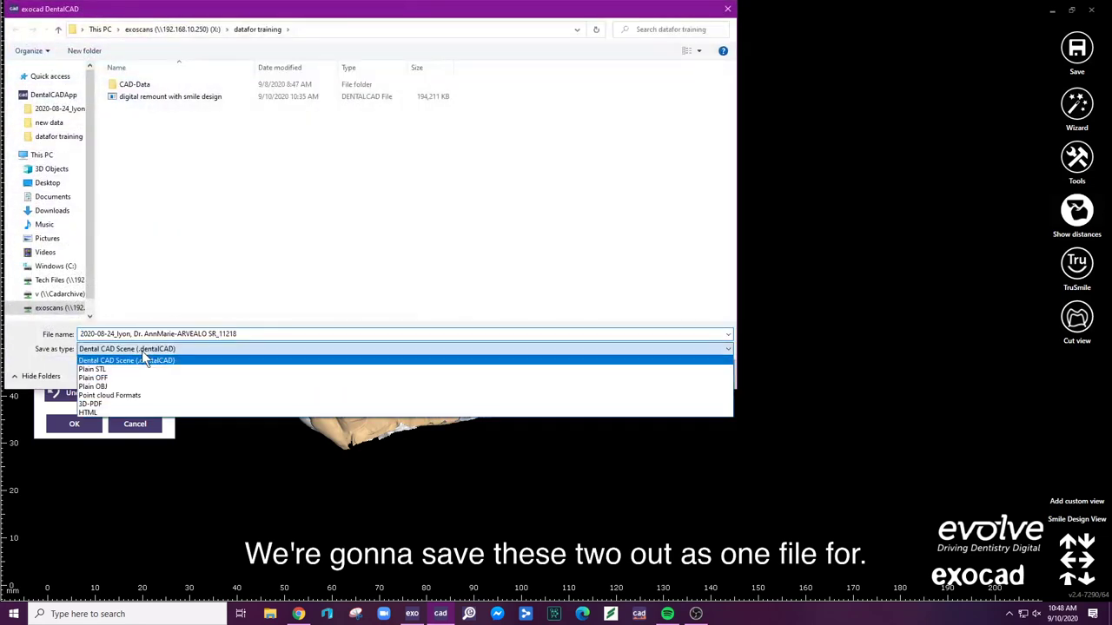
left_click(496, 354)
key("Return")
left_click(496, 356)
left_click(513, 310)
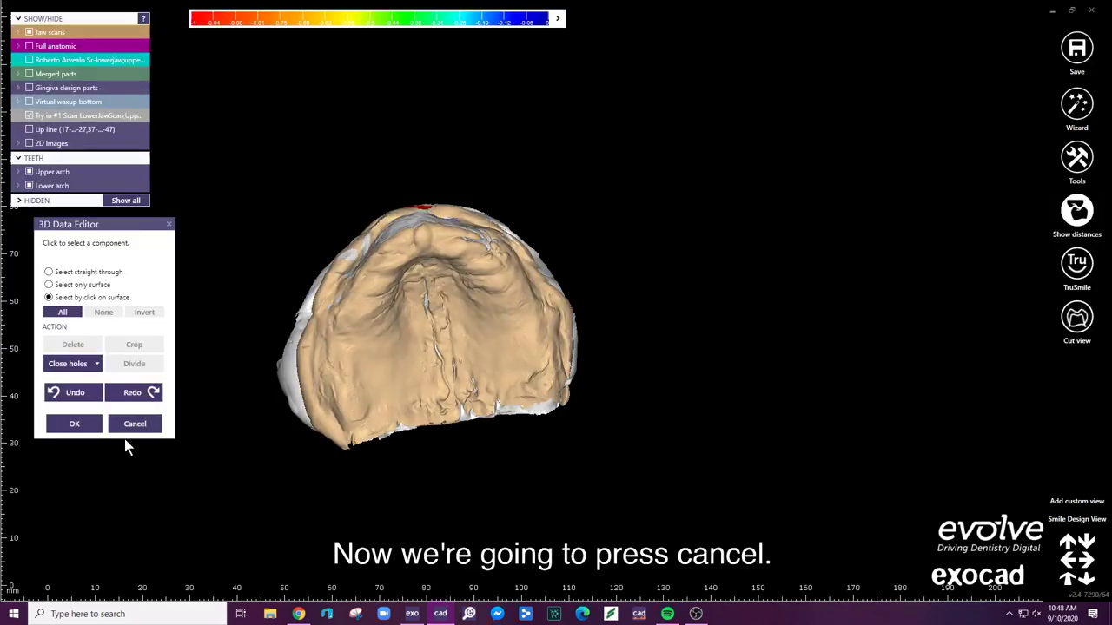
left_click(127, 425)
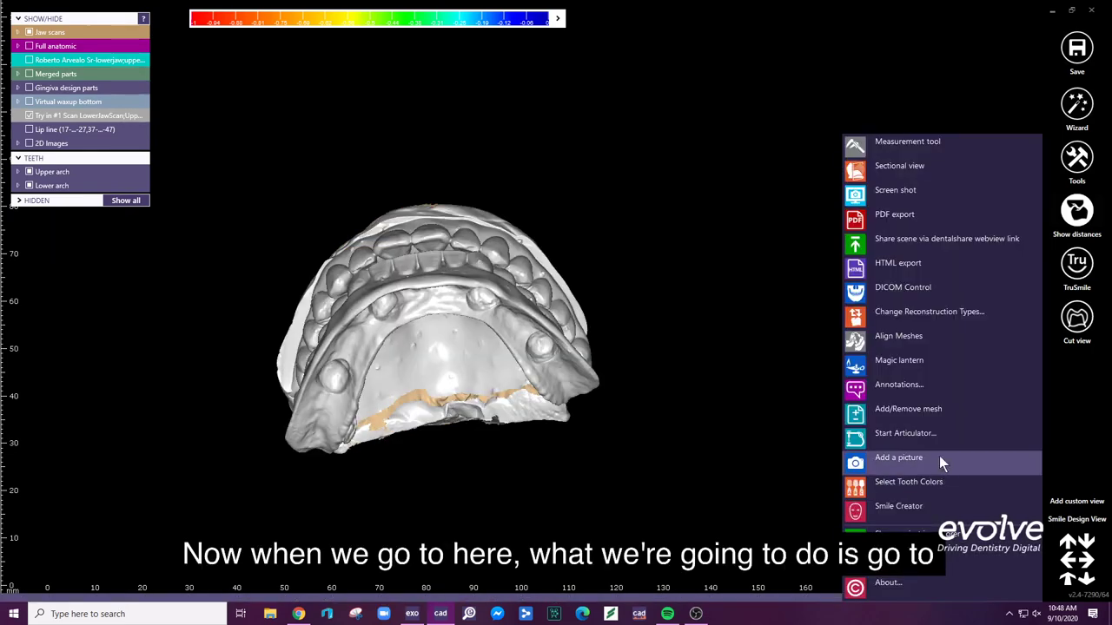
- Add file.stl as an extra jaw scan assigned to the upper jaw
left_click(939, 456)
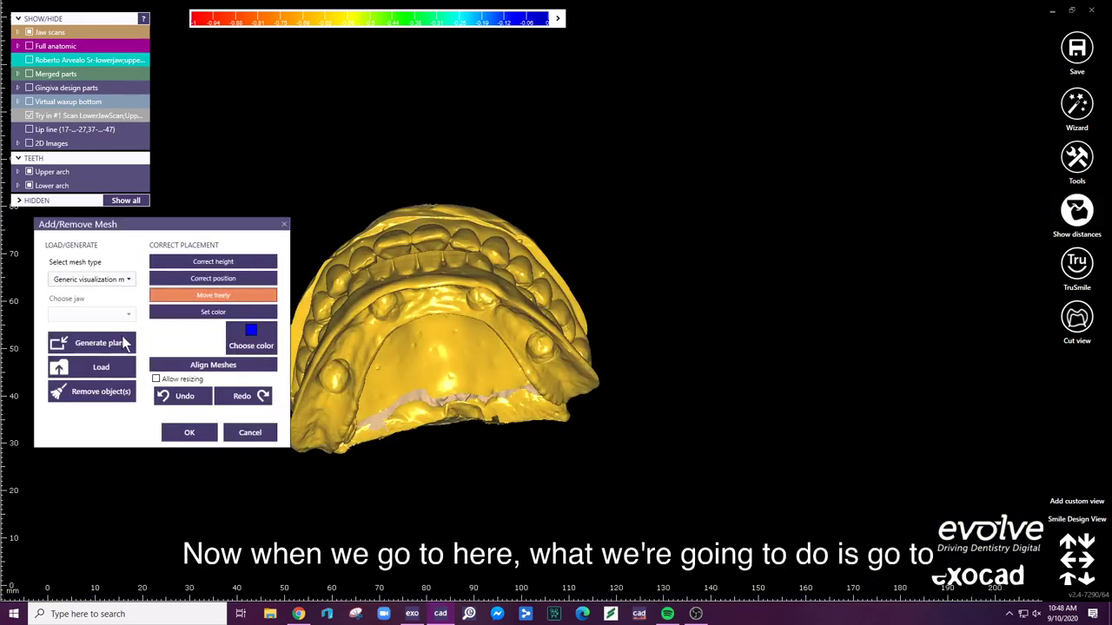
left_click(81, 281)
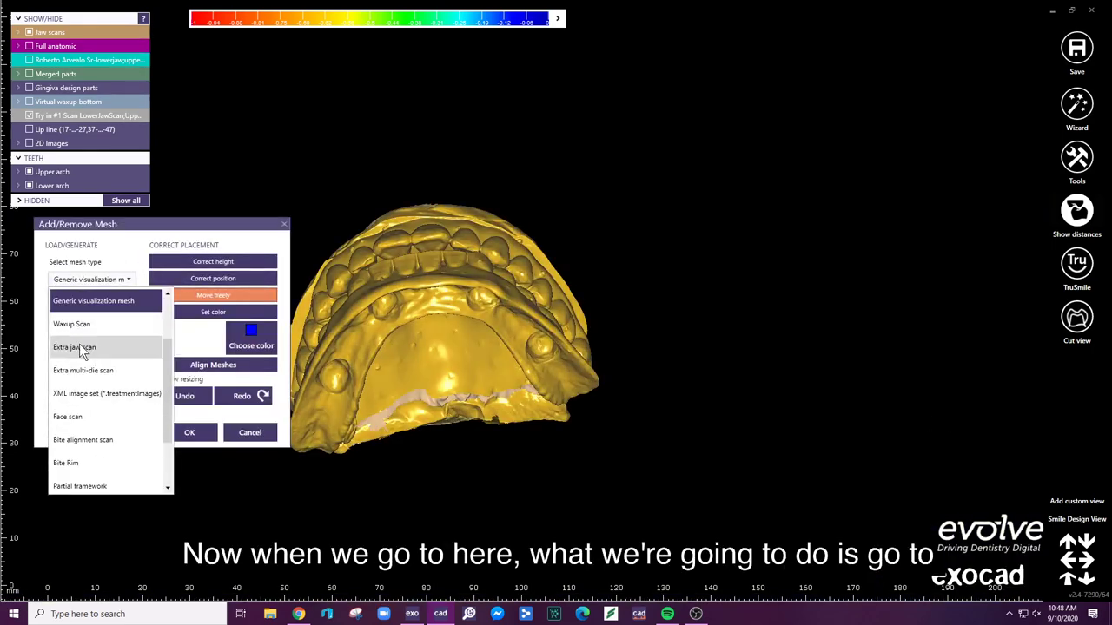
left_click(78, 348)
left_click(83, 344)
left_click(95, 367)
left_click(371, 426)
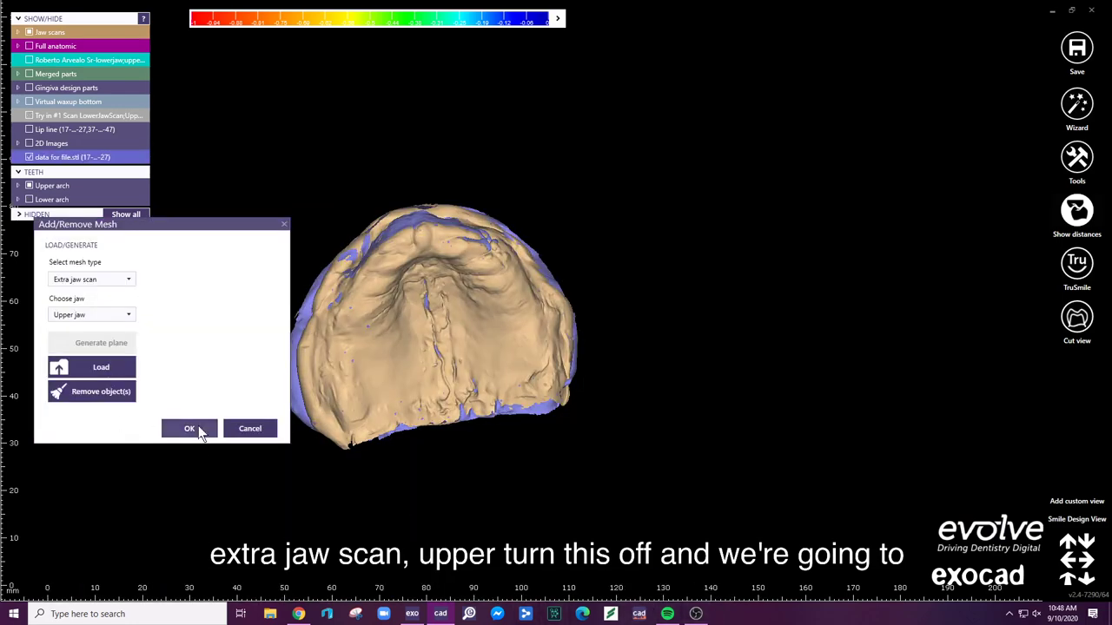
left_click(196, 430)
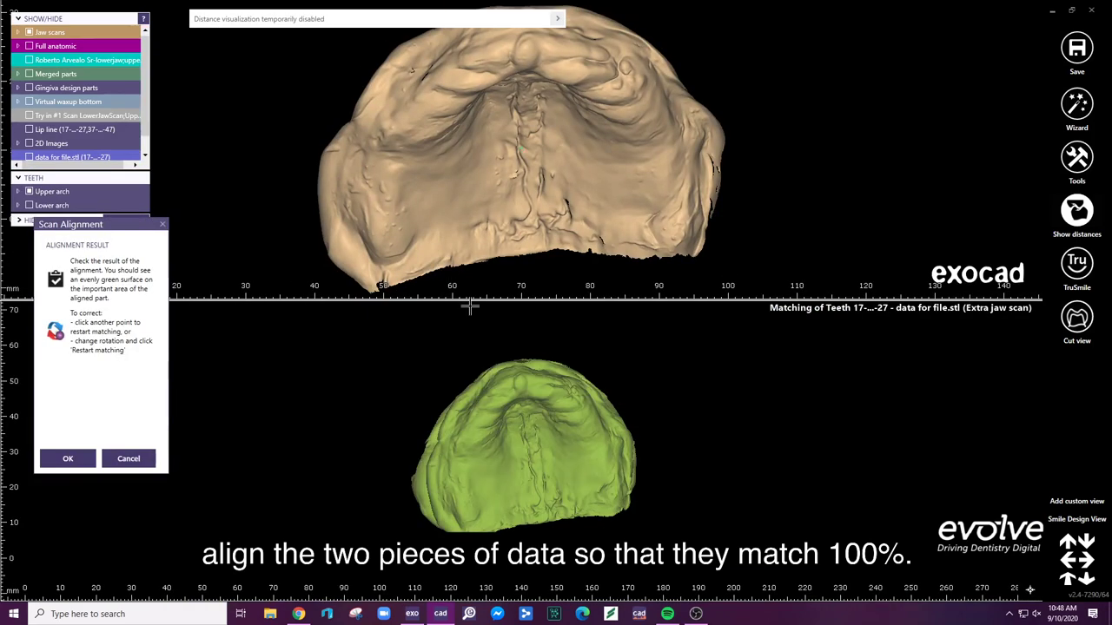
- Align the new scan to the upper jaw with one matching point in the palate middle
right_click_drag(503, 285, 521, 119)
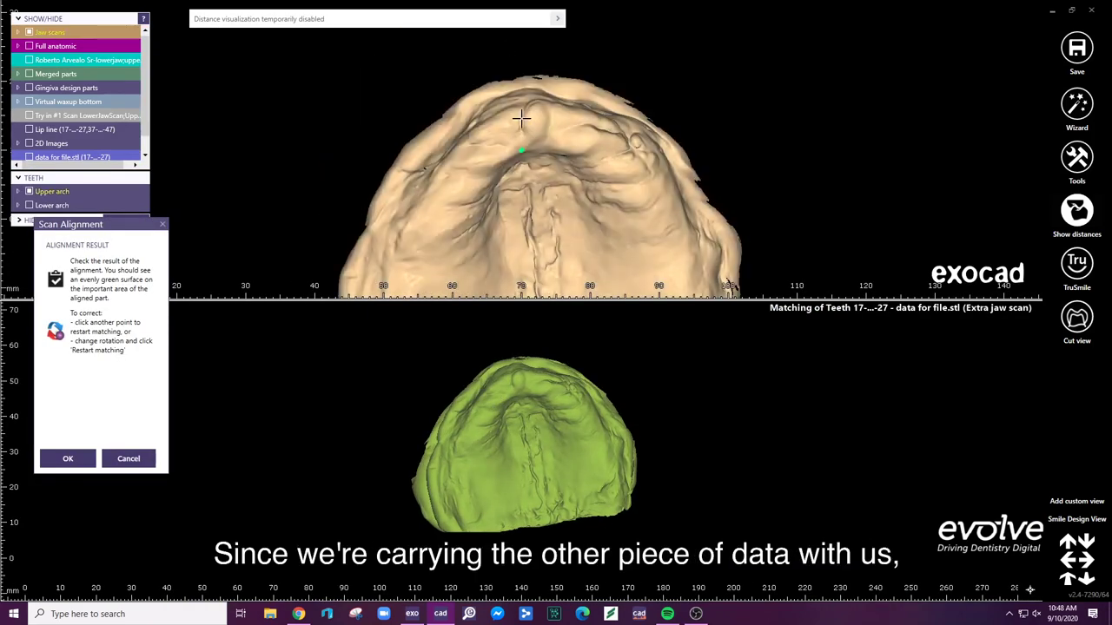
left_click(520, 382)
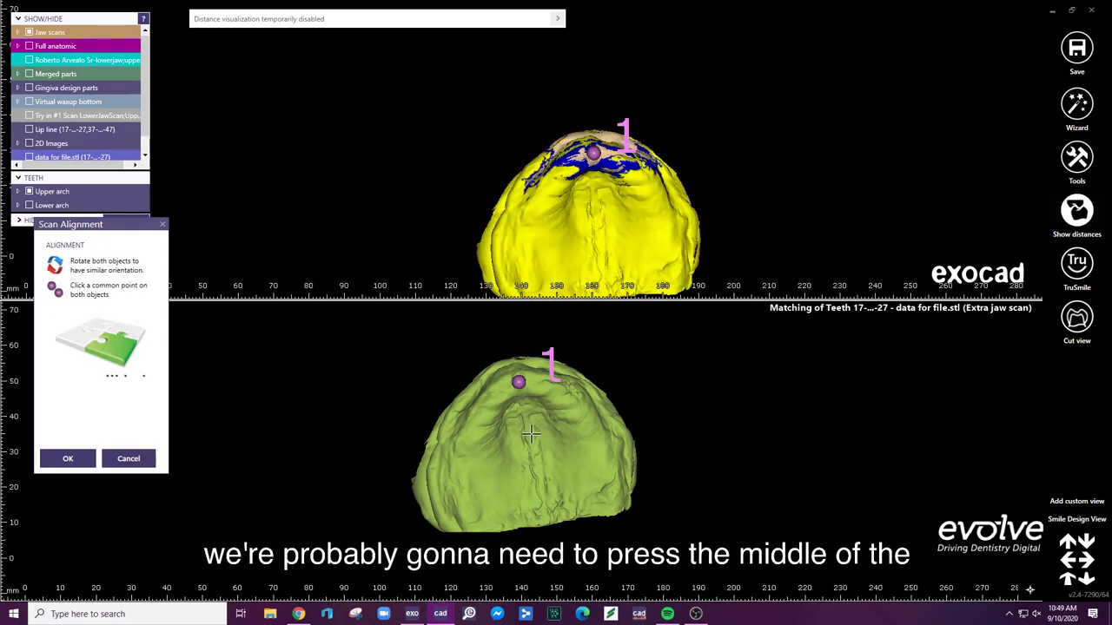
left_click(532, 434)
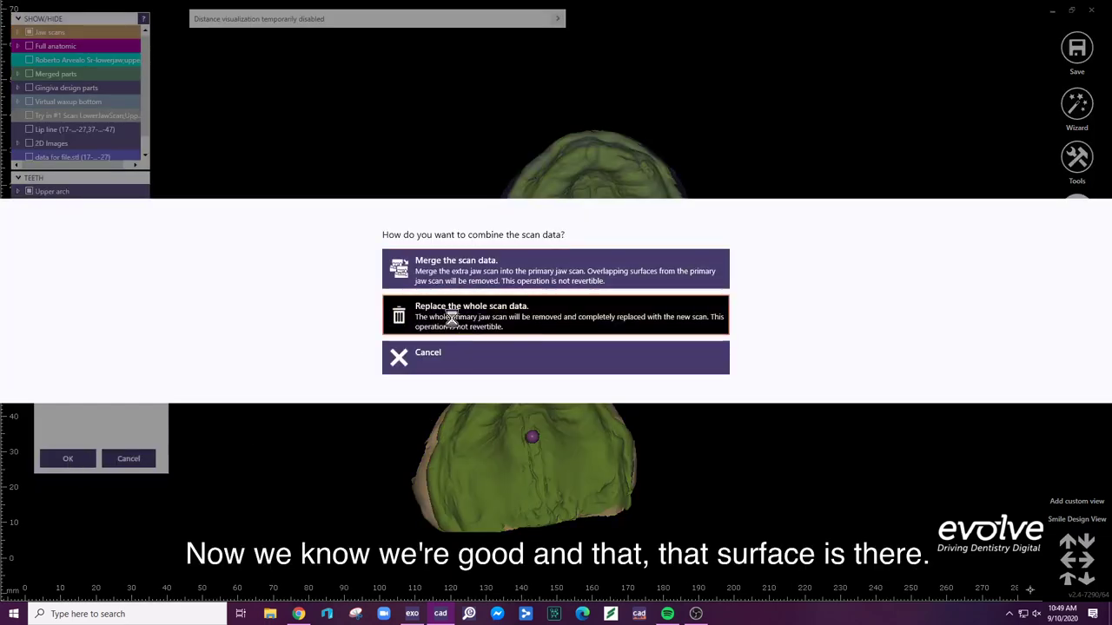
- Replace the whole jaw scan with the new data and open it in Edit meshes
left_click(462, 314)
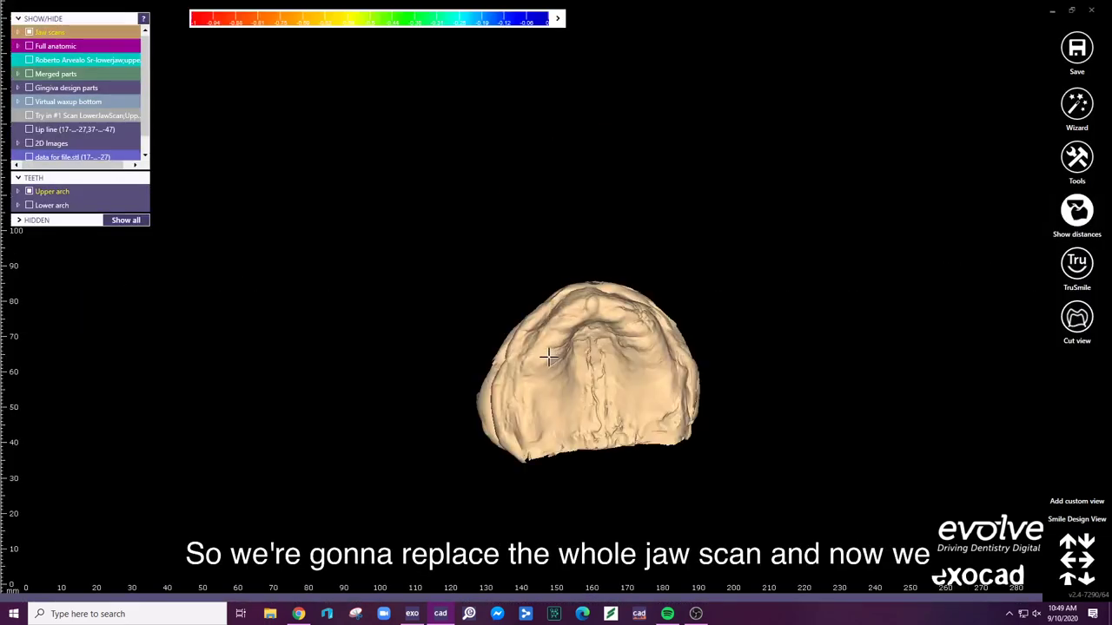
right_click(573, 300)
left_click(573, 322)
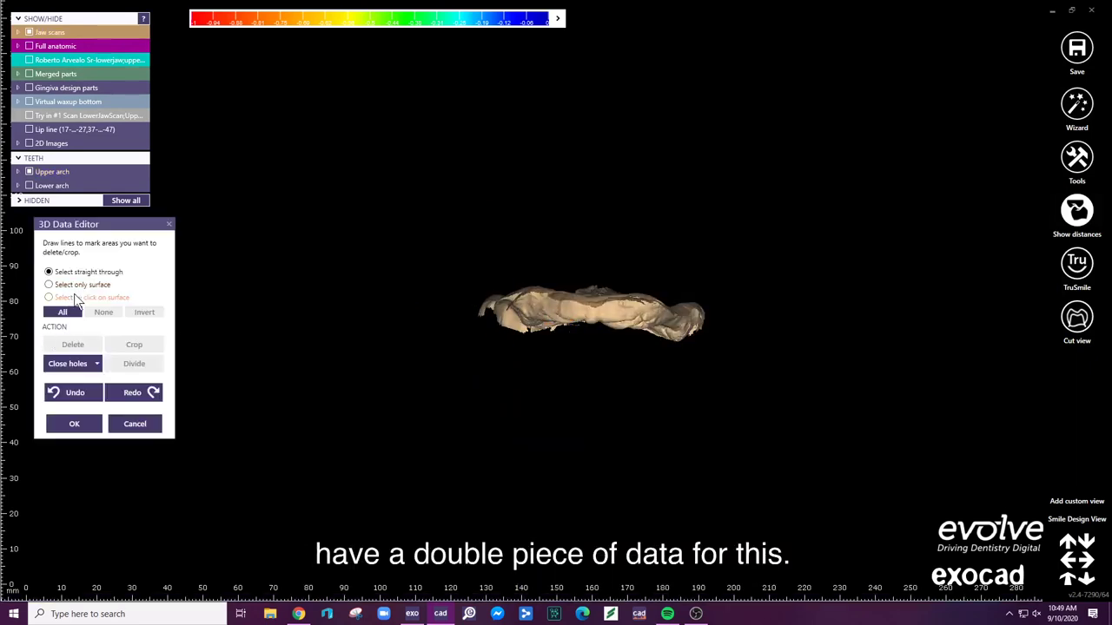
left_click(588, 345)
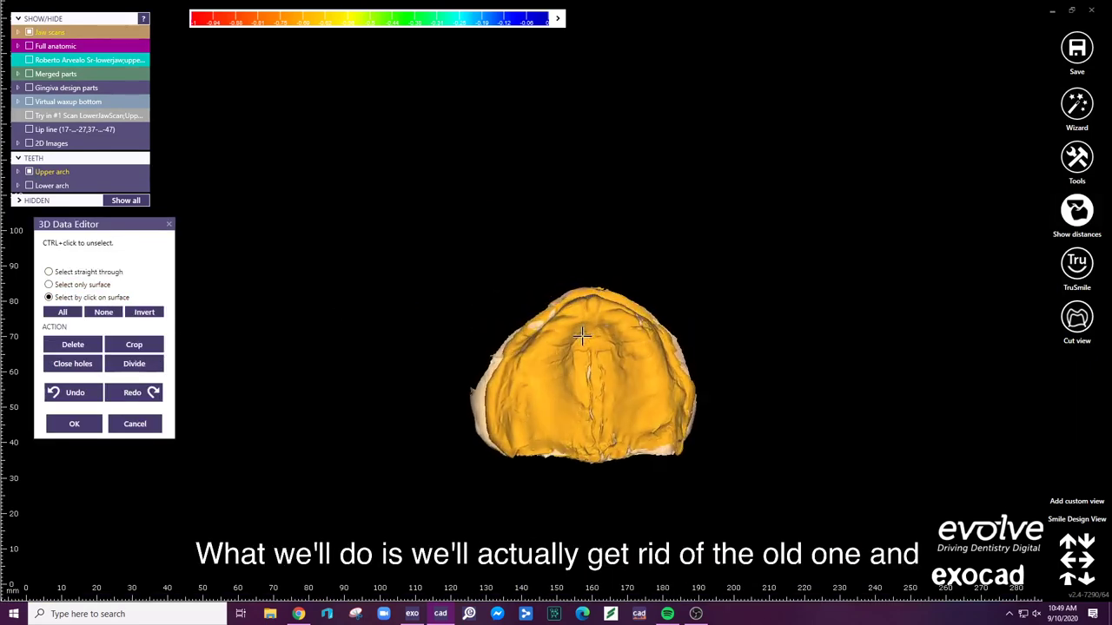
left_click(581, 332, "ctrl")
- Undo to compare old and new scans against the Try in #1 Scan, then accept
scroll(590, 356, "up", 3)
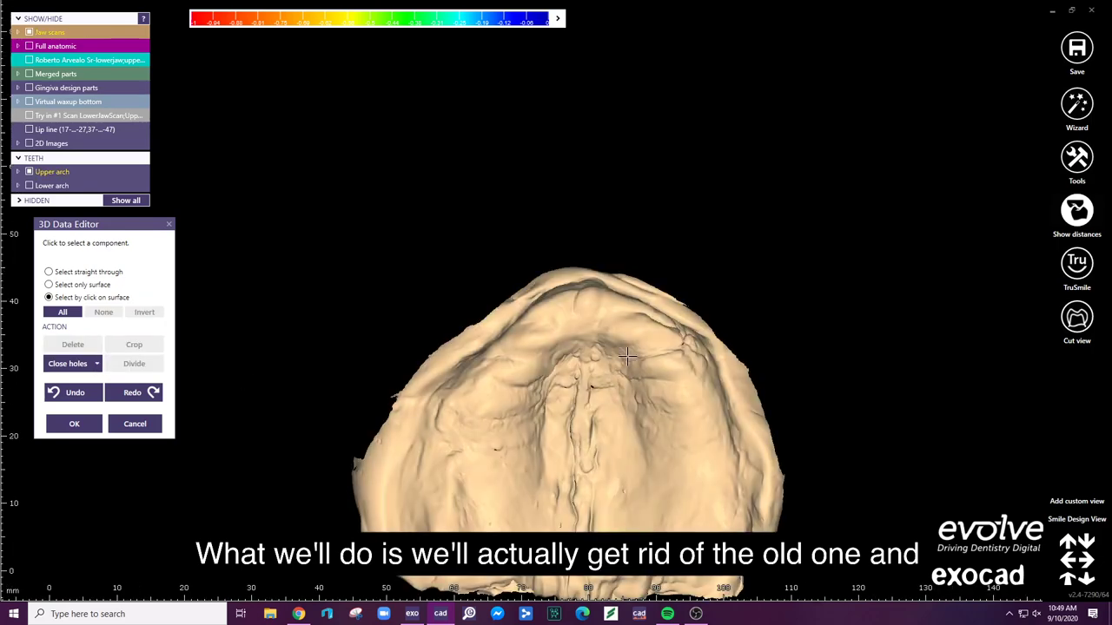
middle_click_drag(618, 352, 513, 295)
left_click(73, 392)
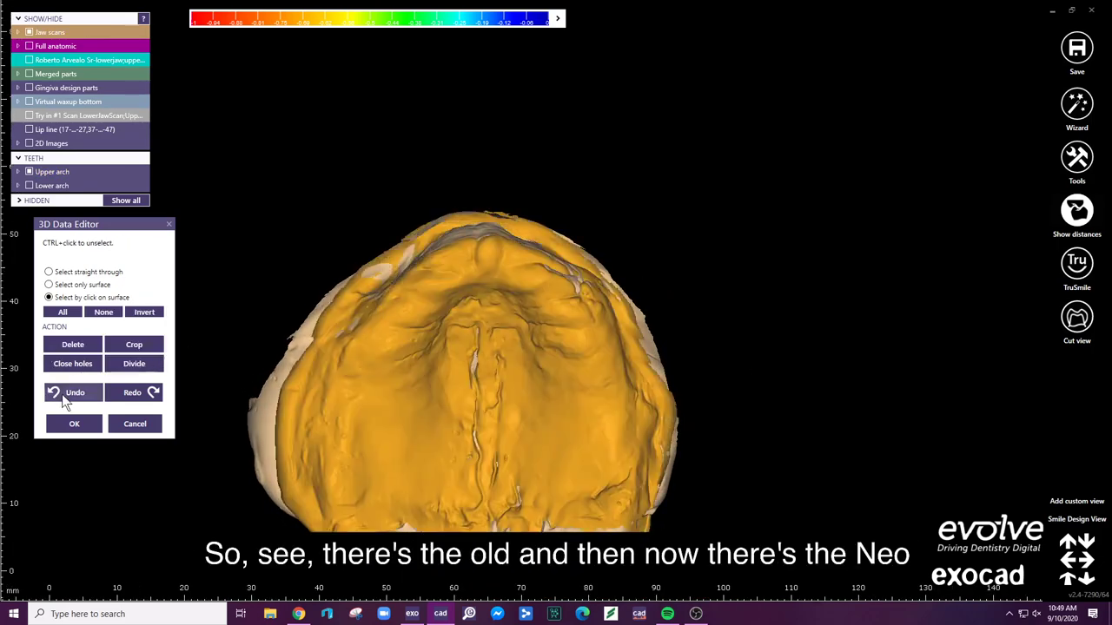
left_click(131, 393)
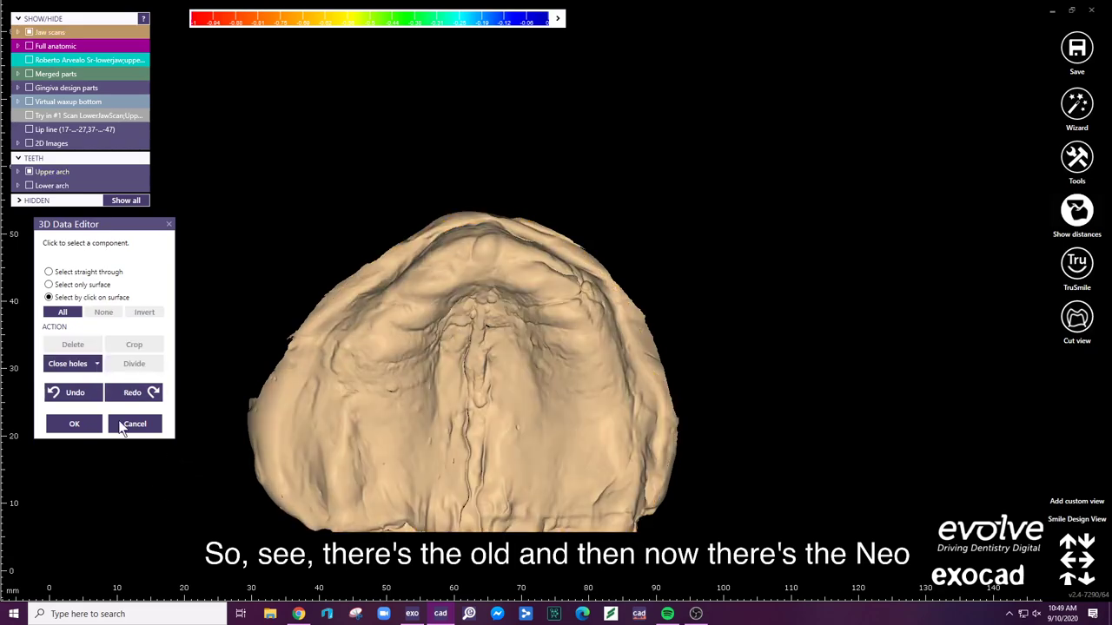
left_click(29, 116)
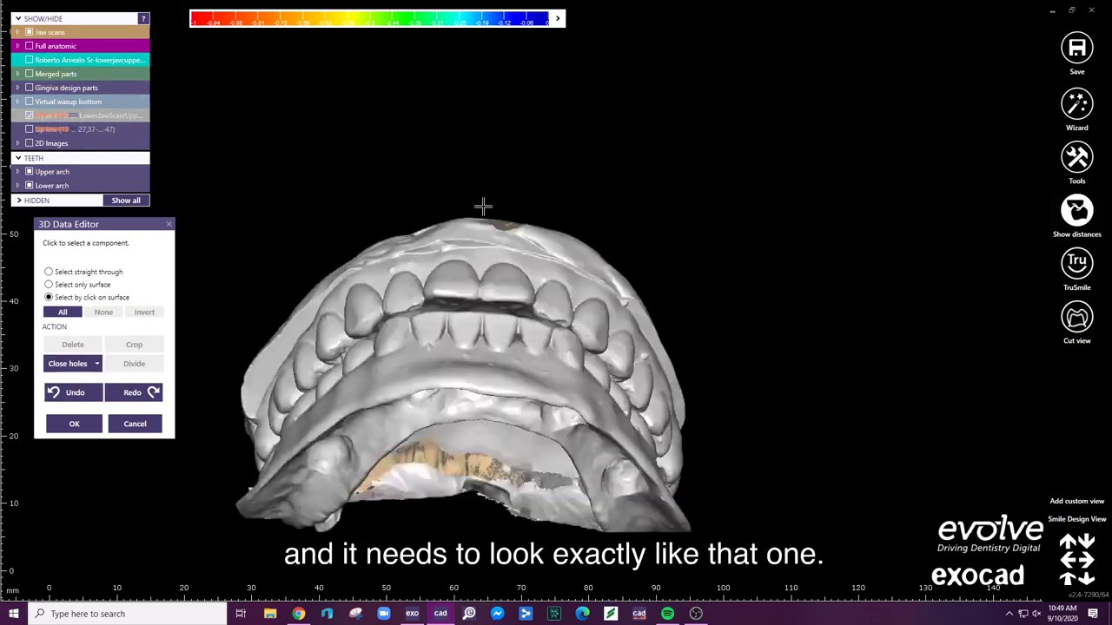
right_click_drag(483, 189, 407, 393)
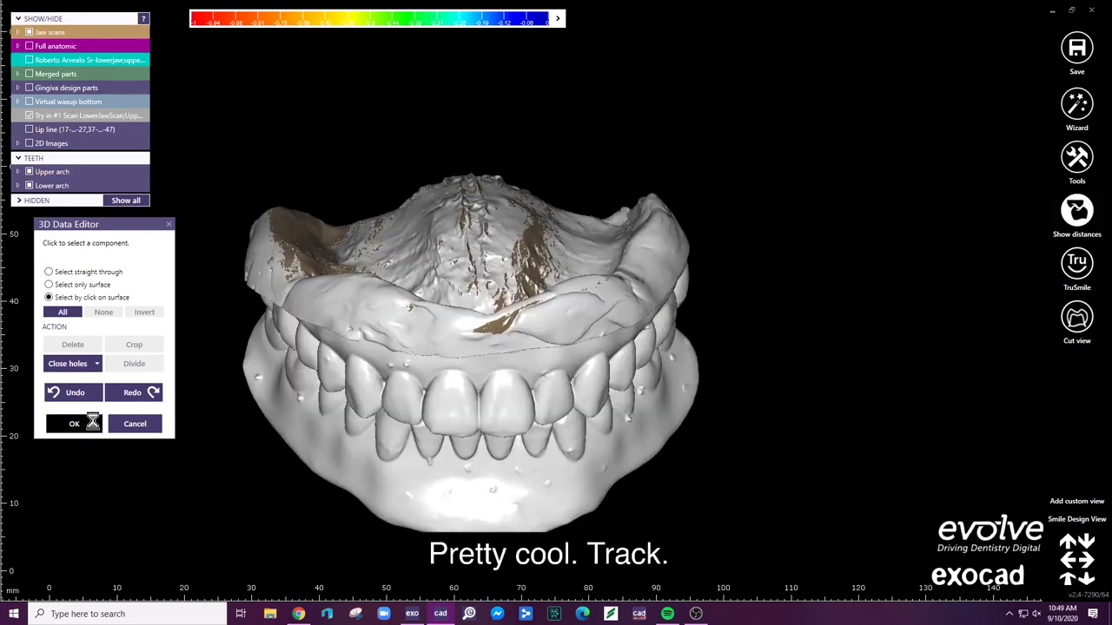
left_click(74, 424)
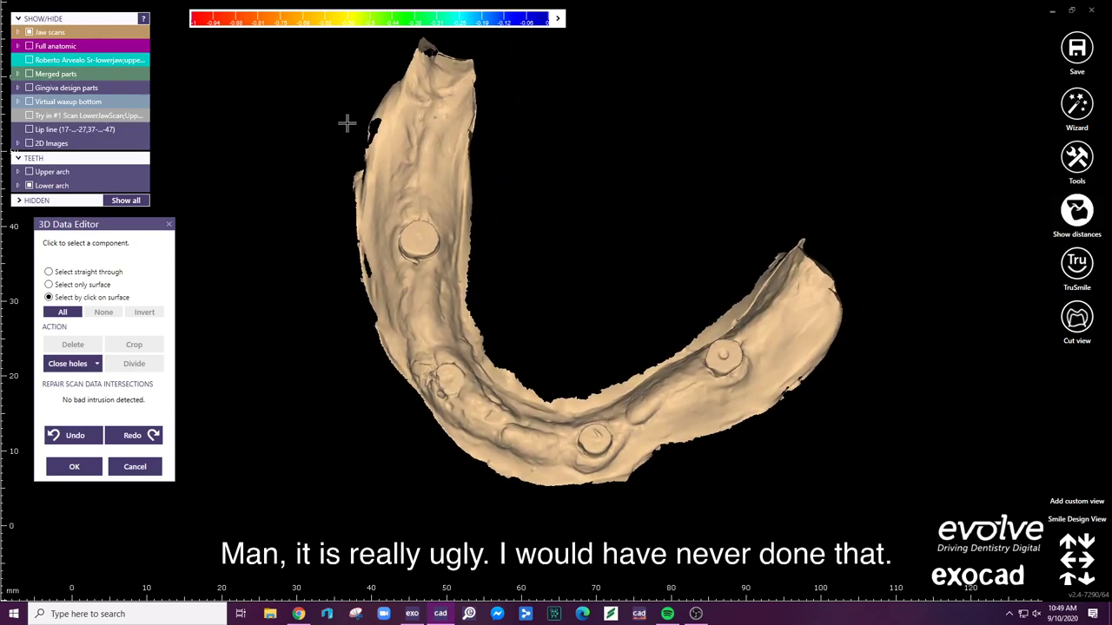
- Lasso and delete the ragged border of the lower jaw scan, then accept
right_click_drag(346, 122, 409, 74)
scroll(409, 71, "up", 5)
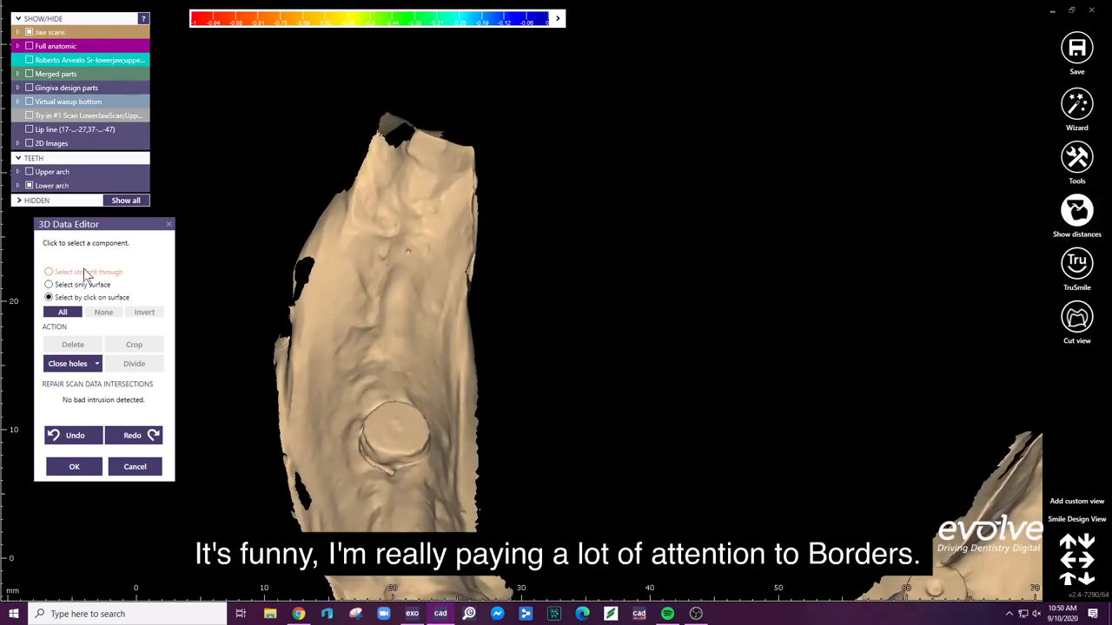
left_click(309, 269)
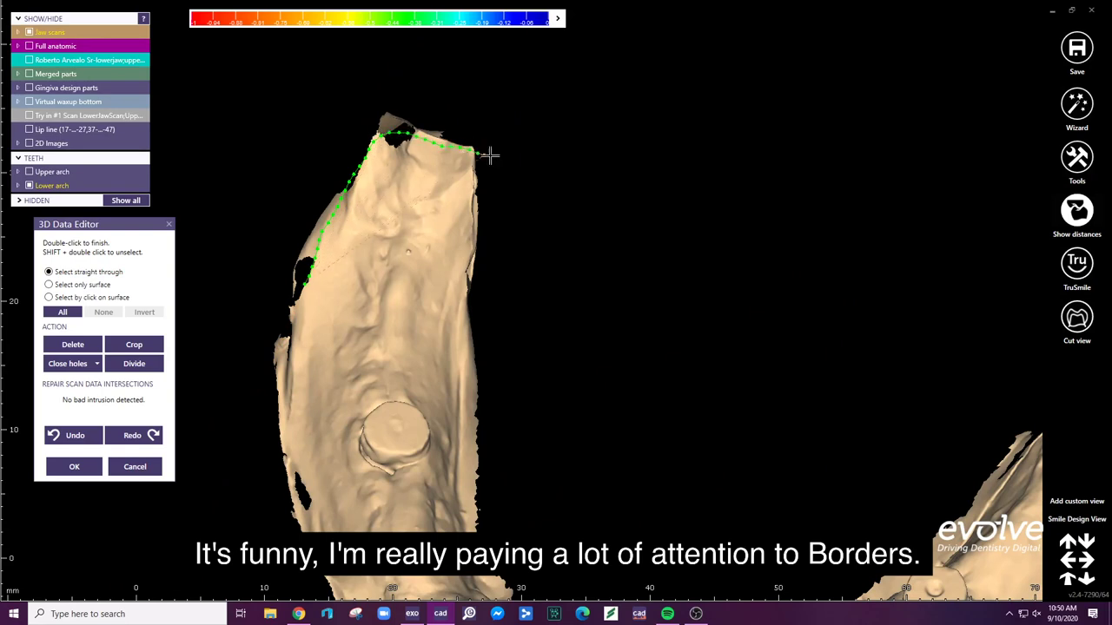
mouse_move(493, 155)
left_mouse_down()
mouse_move(467, 101)
mouse_move(261, 157)
left_mouse_up()
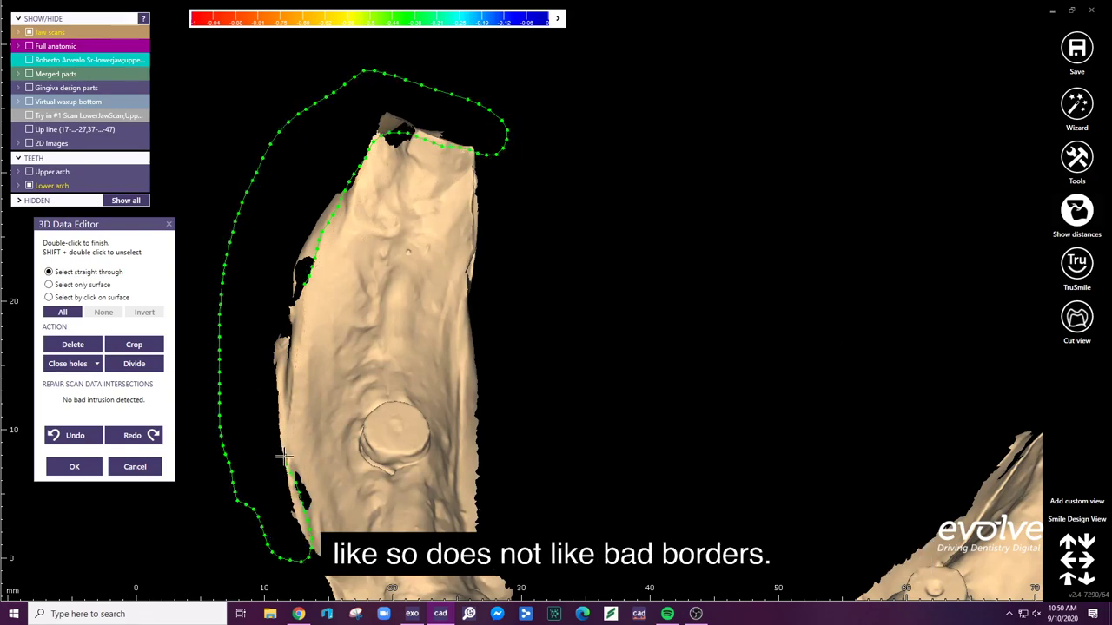
double_click(297, 287)
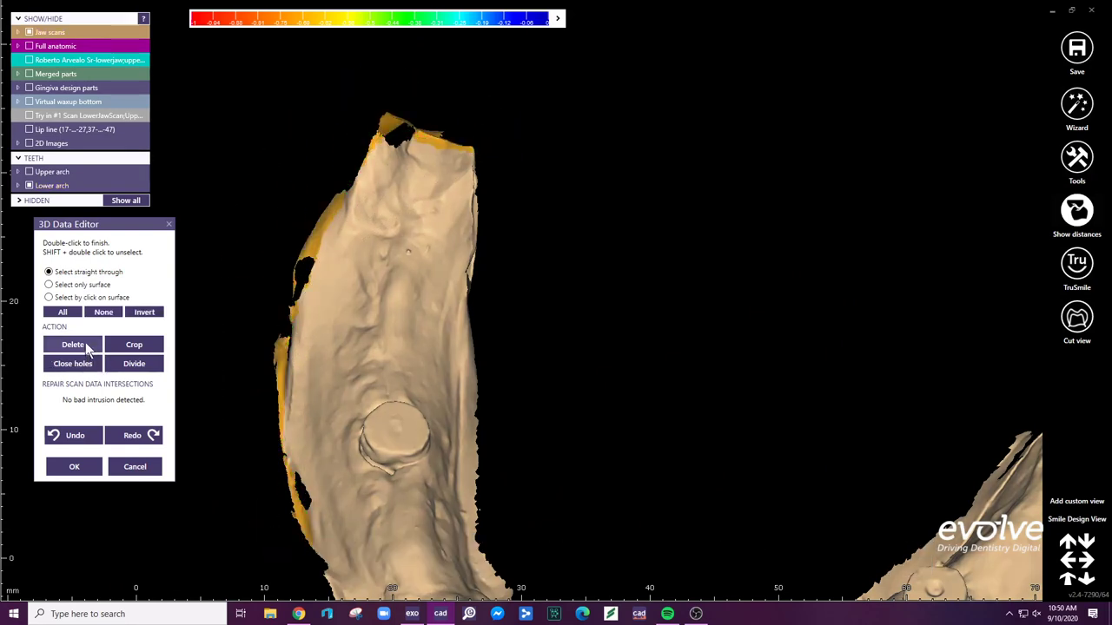
left_click(76, 345)
right_click_drag(472, 280, 272, 466)
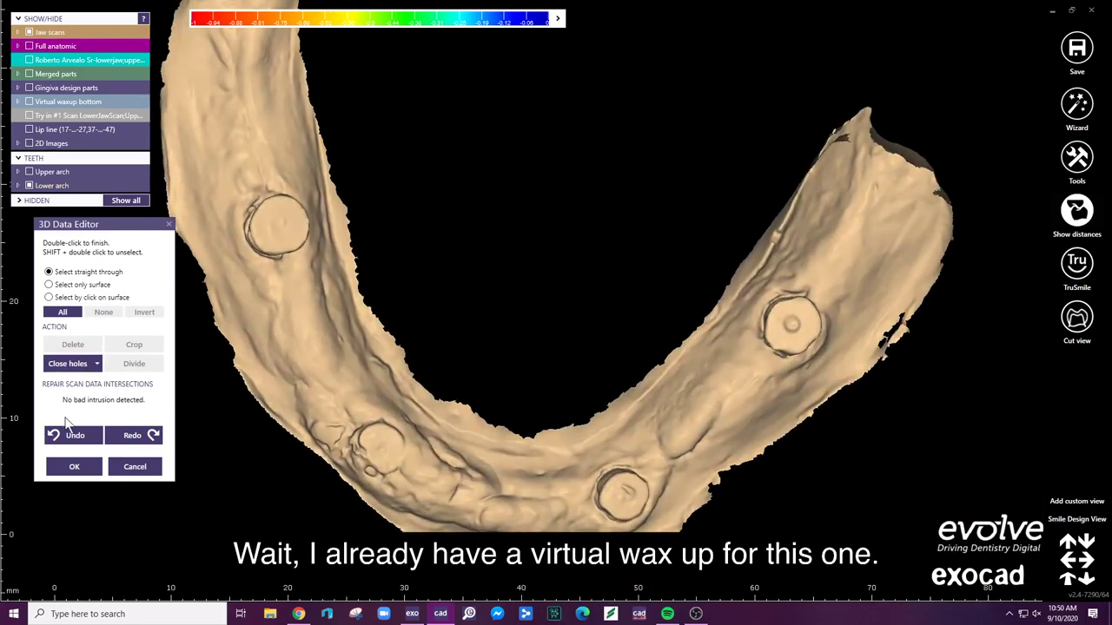
left_click(74, 466)
- Edit and accept the upper jaw scan, then delete the merged upper reconstruction
left_click(29, 171)
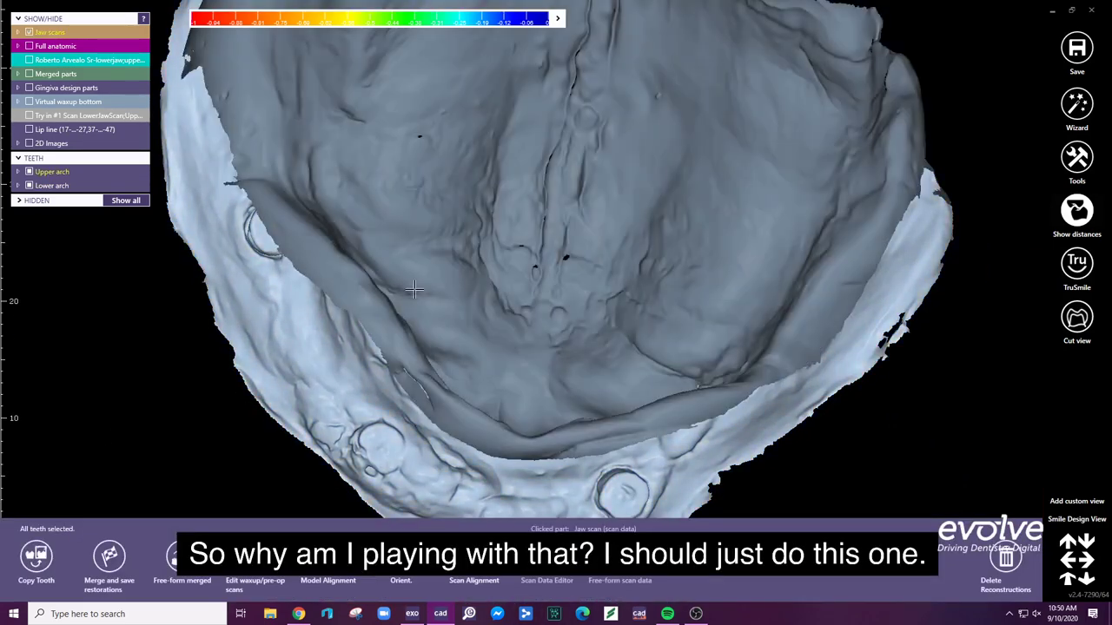
left_click(29, 32)
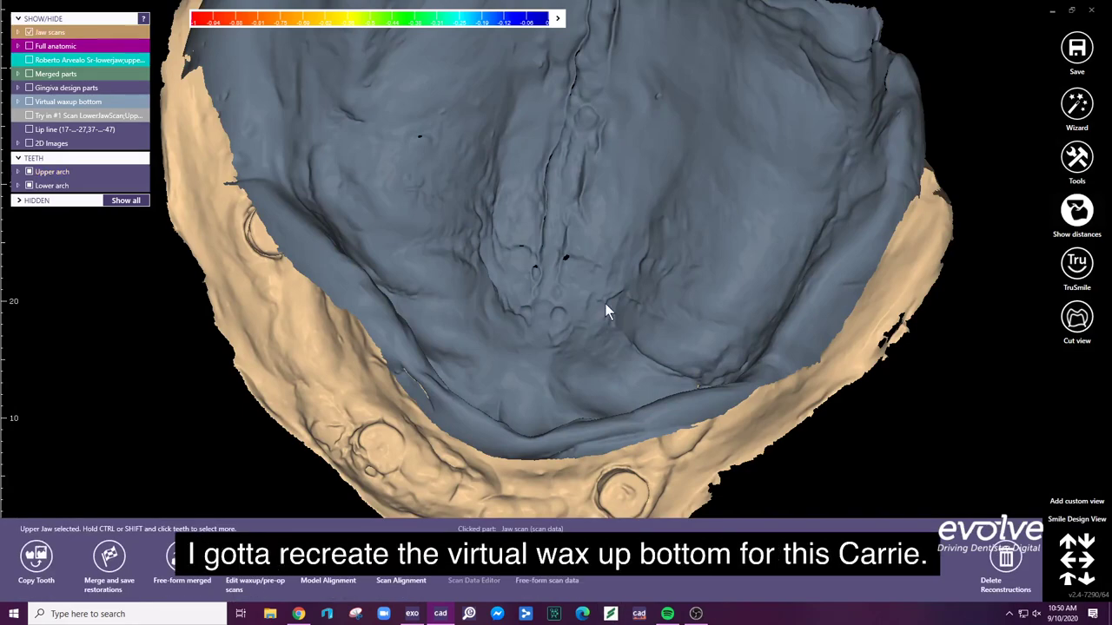
left_click(558, 261)
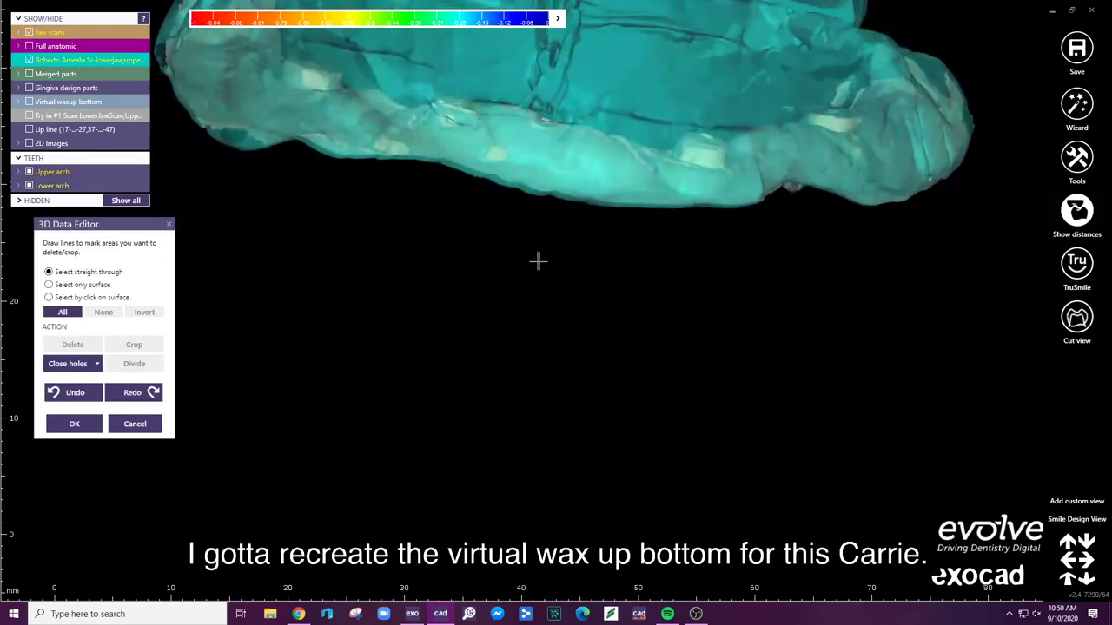
right_click_drag(537, 261, 503, 159)
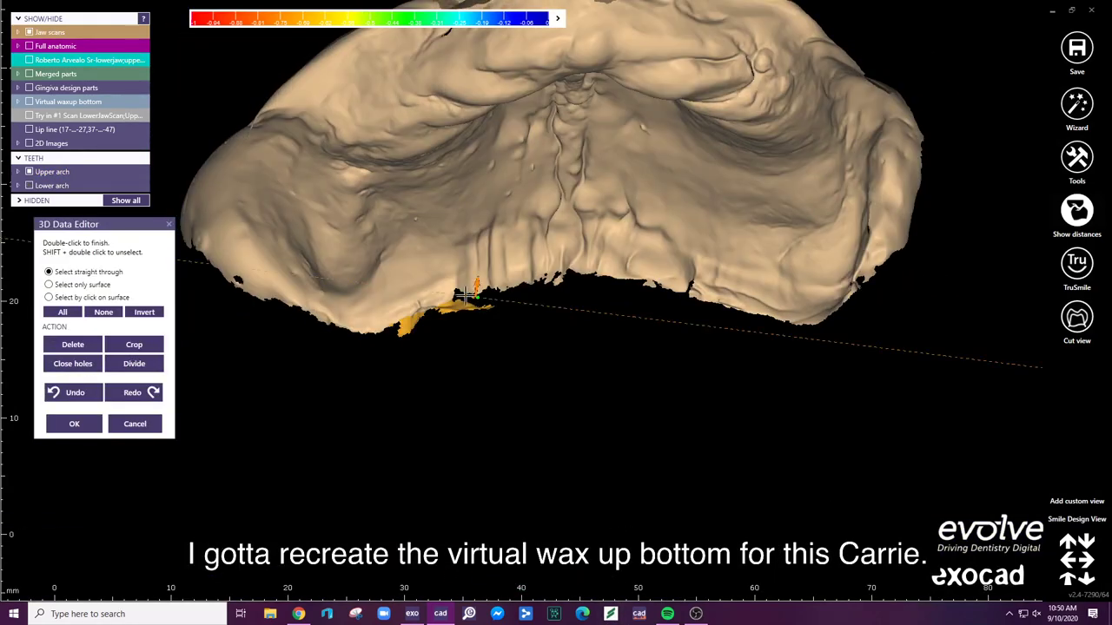
left_click(74, 423)
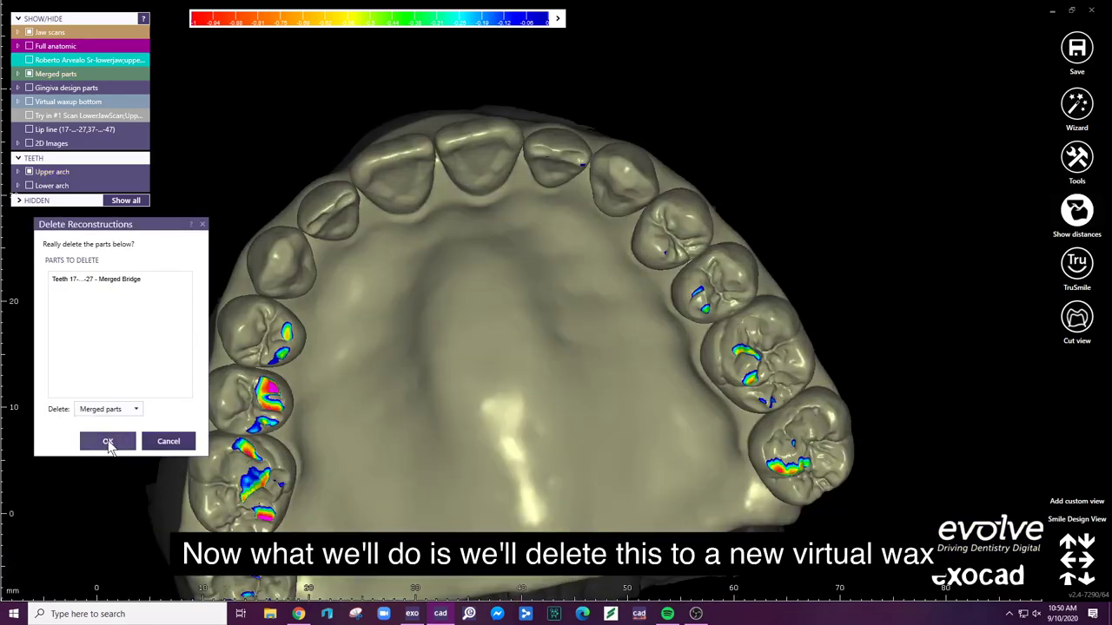
left_click(107, 442)
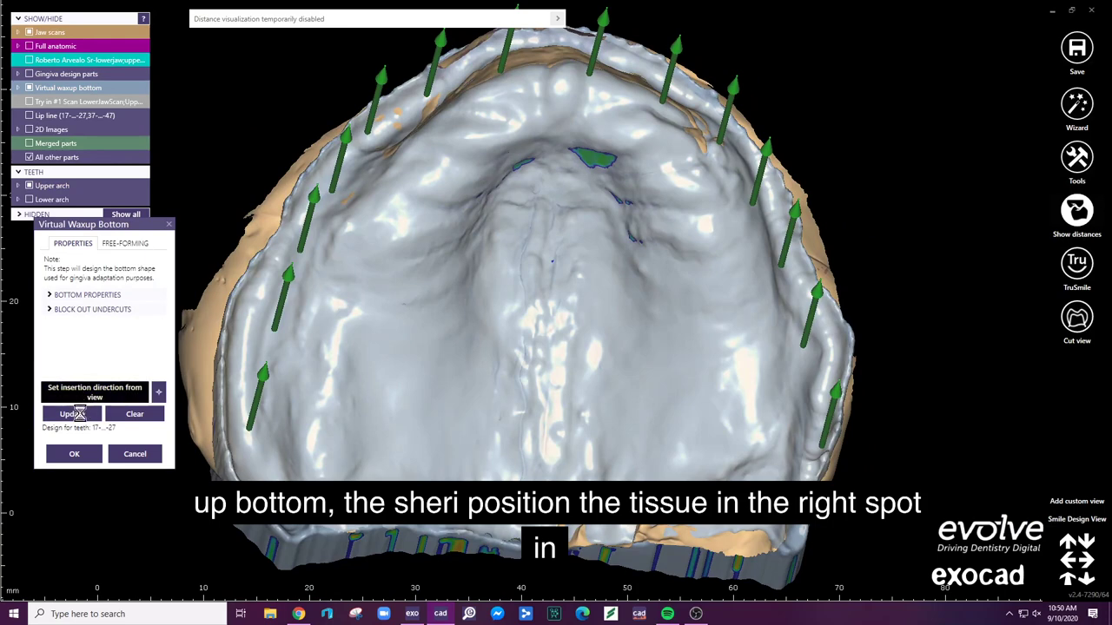
- Update the virtual waxup bottom and show the full anatomic teeth over it
left_click(78, 414)
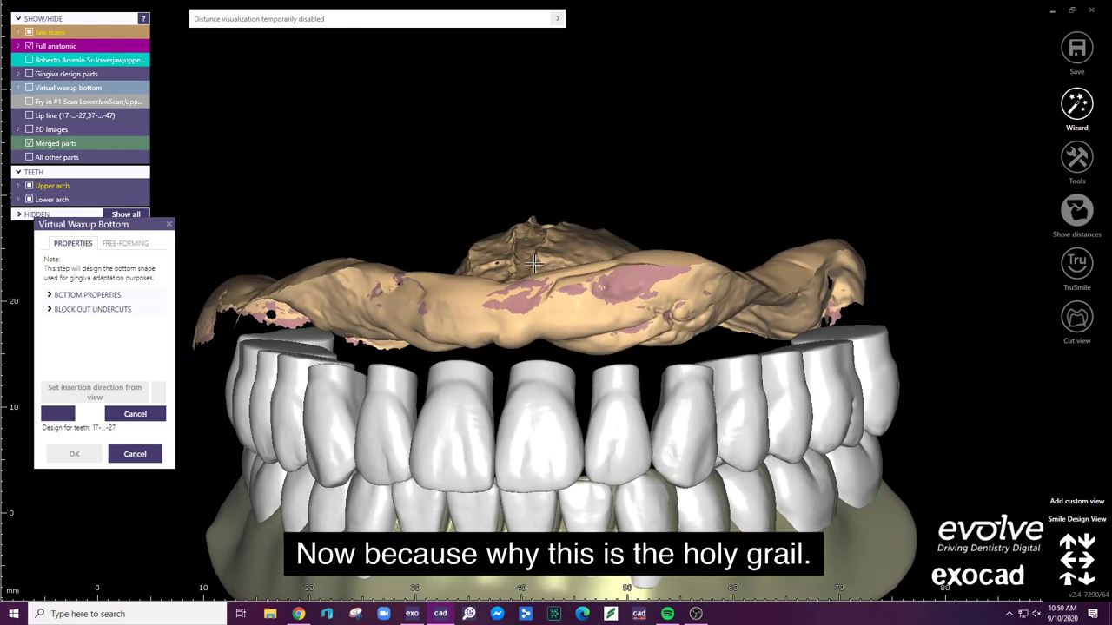
left_click(30, 103)
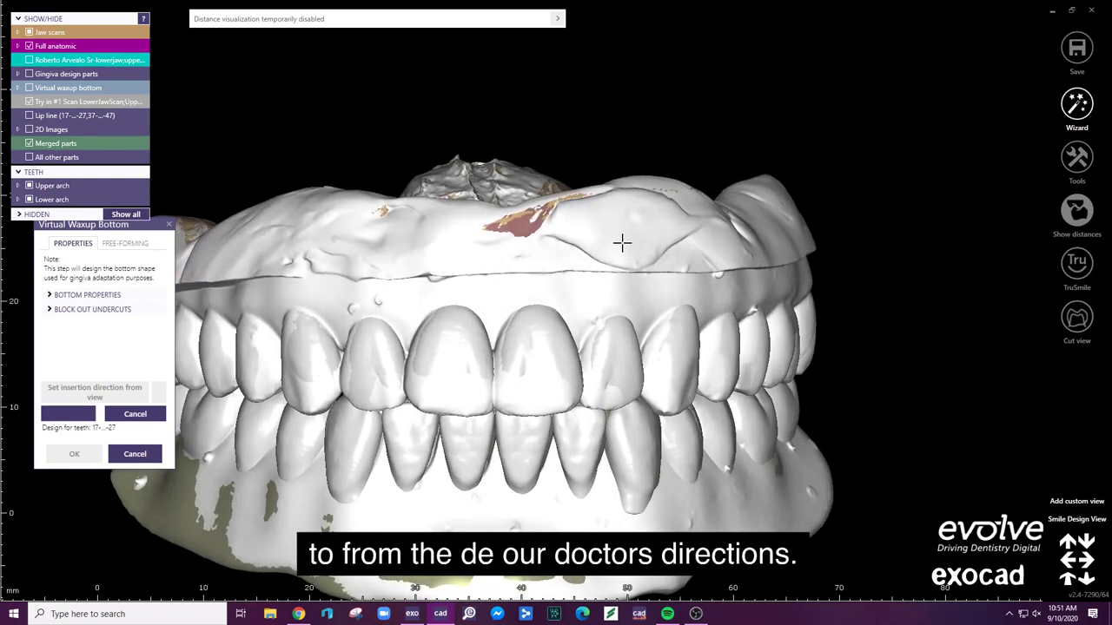
- Accept the waxup bottom and shift the upper lateral incisor slightly using chain movement
left_click(70, 414)
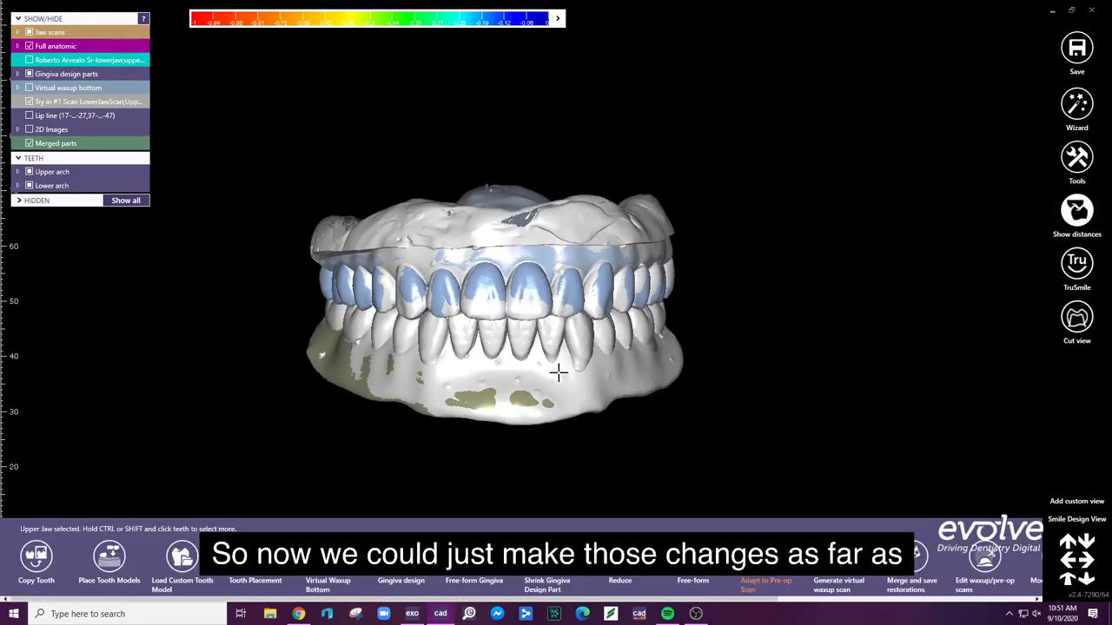
right_click_drag(571, 386, 619, 339)
left_click(255, 560)
mouse_move(504, 304)
right_mouse_down()
mouse_move(507, 347)
mouse_move(508, 282)
right_mouse_up()
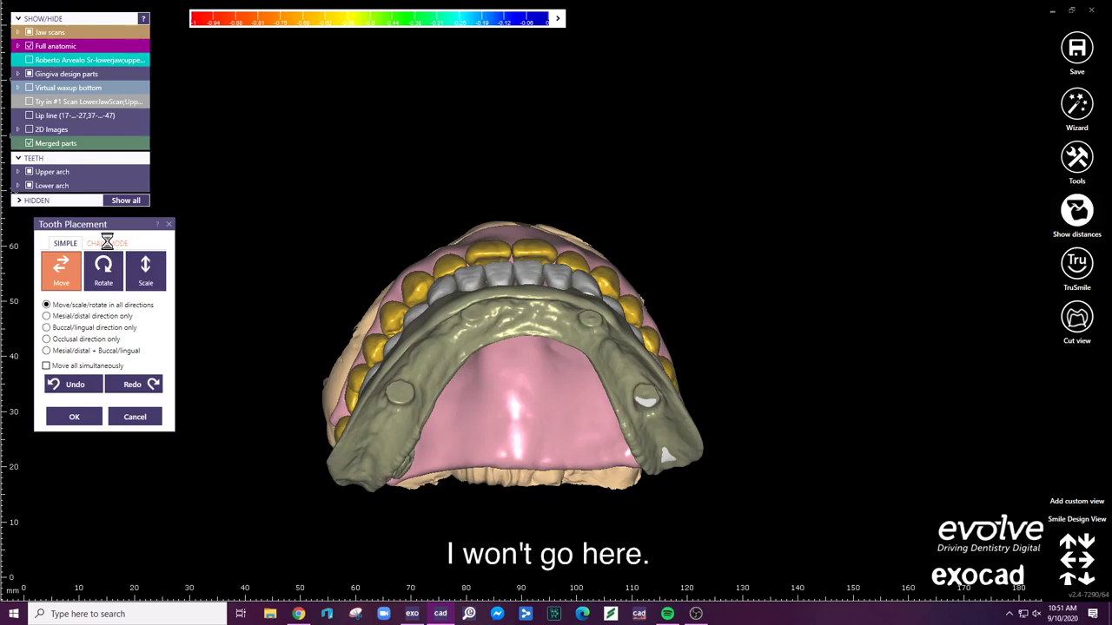
left_click(107, 242)
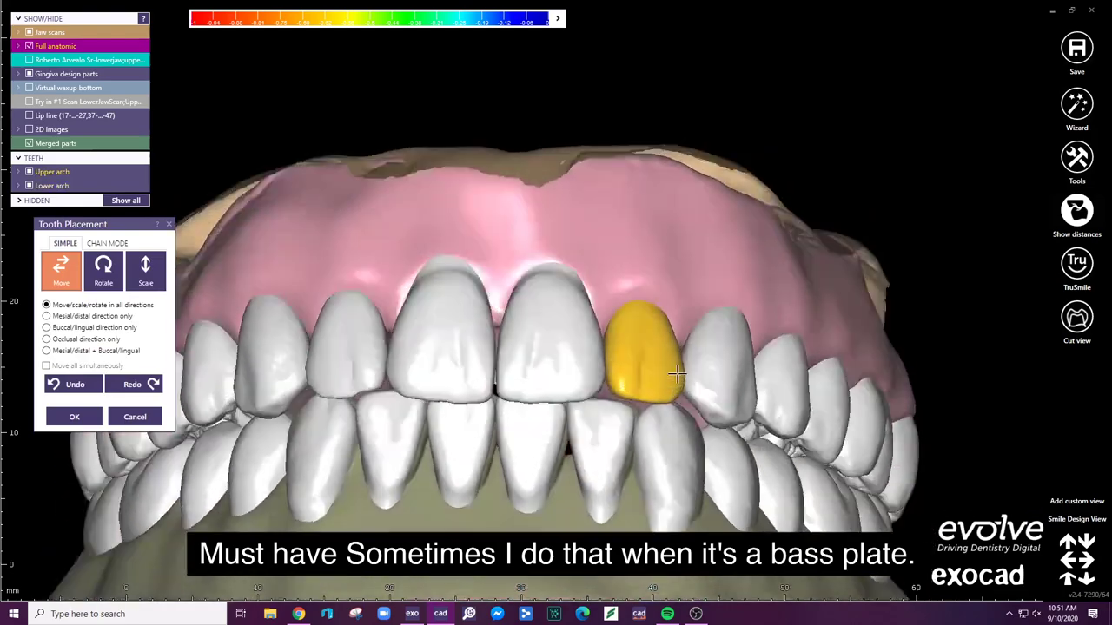
right_click_drag(677, 373, 694, 393)
left_click_drag(695, 390, 692, 384)
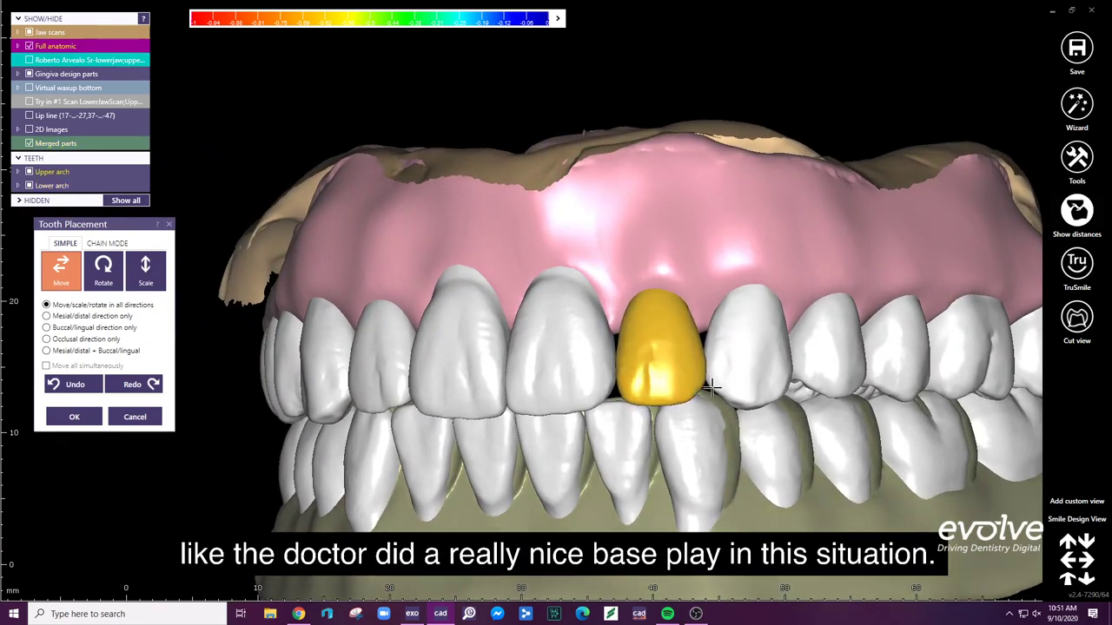
- Switch Tooth Placement to the lower arch and view it from the side
right_click(695, 382)
left_click(696, 476)
scroll(464, 439, "down", 5)
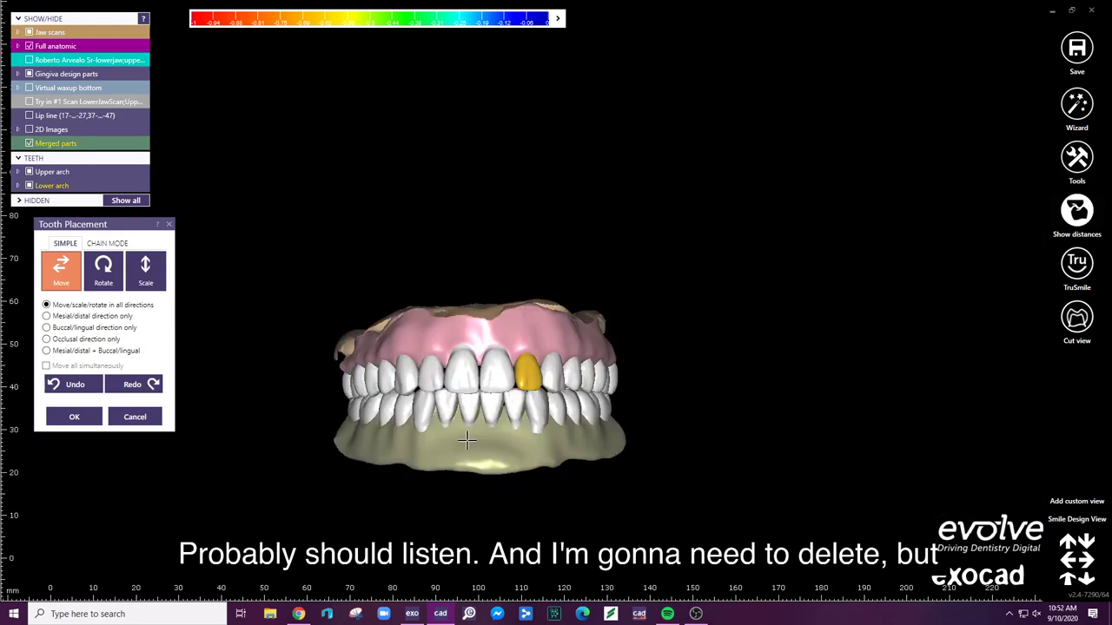
scroll(434, 411, "up", 5)
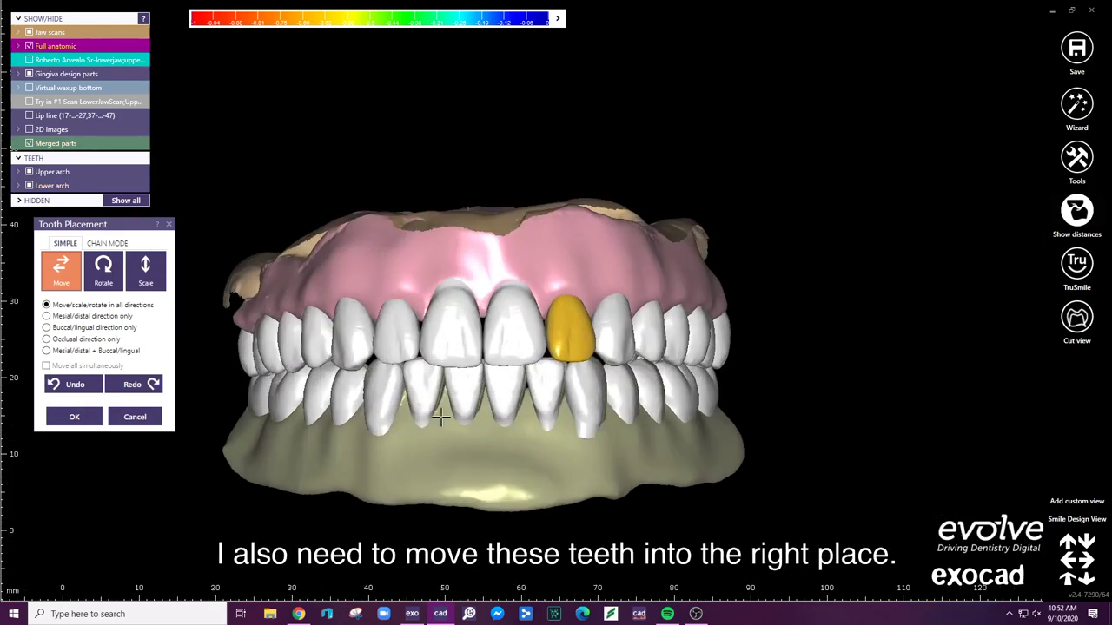
right_click_drag(434, 412, 324, 395)
- Finish tooth placement, open Align Meshes for the lower arch and hide the try-in scan
key("Escape")
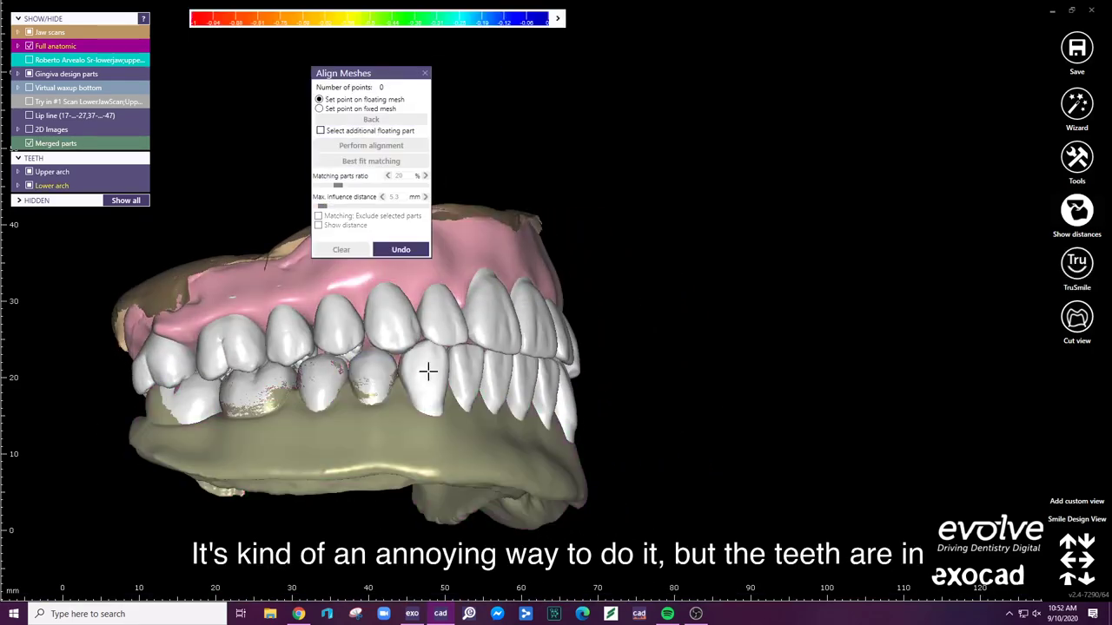
left_click(395, 163)
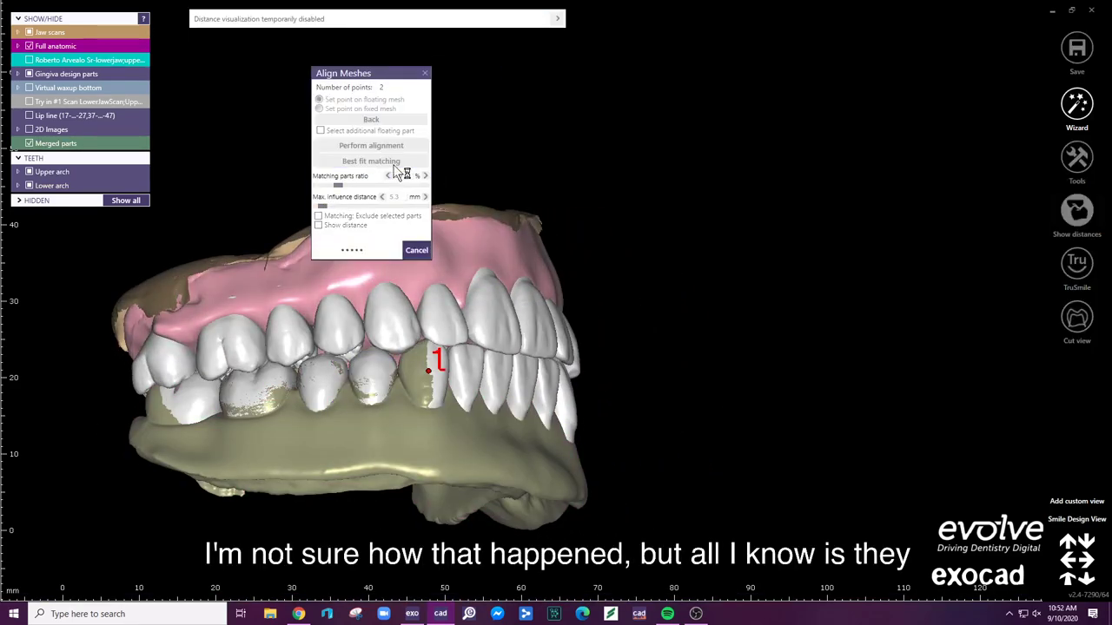
right_click(352, 255)
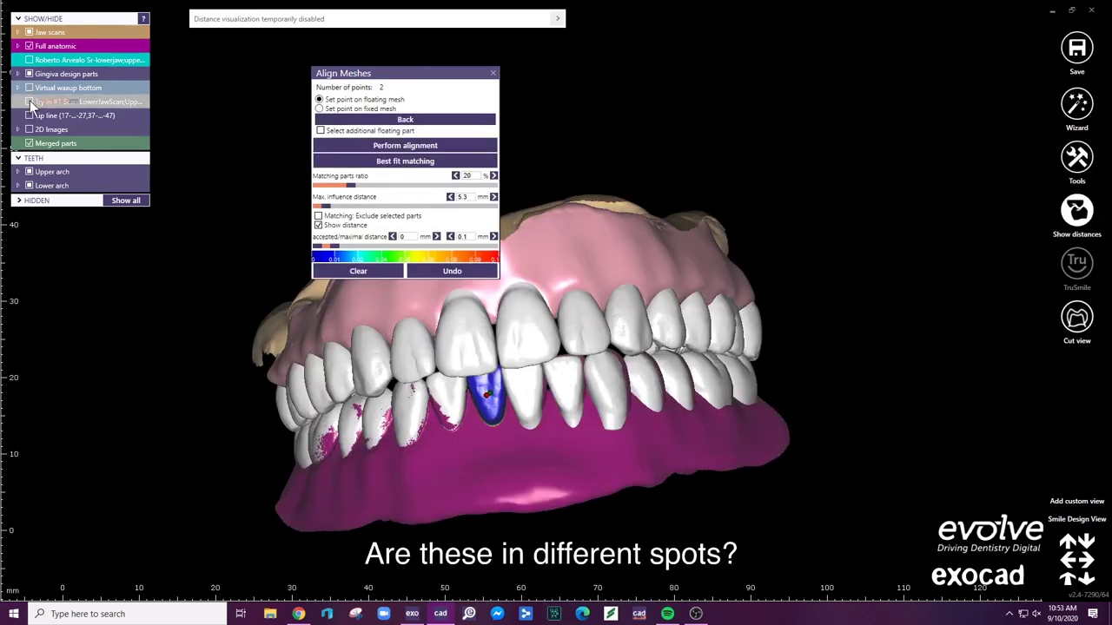
left_click(29, 102)
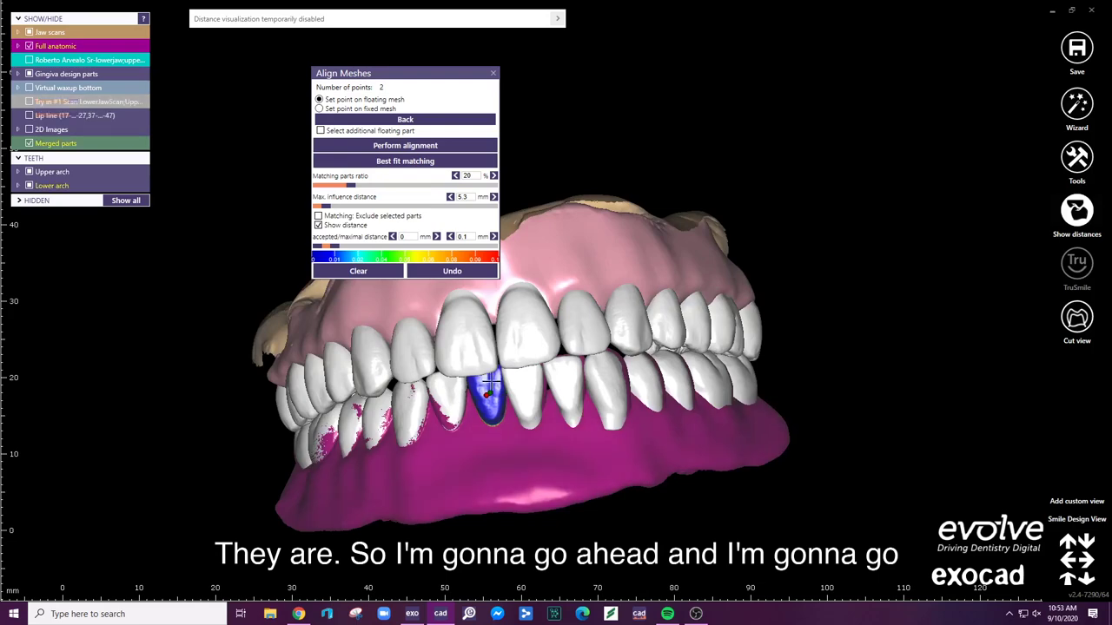
- Best-fit match the lower arch using two points on a lower front tooth
right_click_drag(521, 417, 515, 380)
left_click(358, 271)
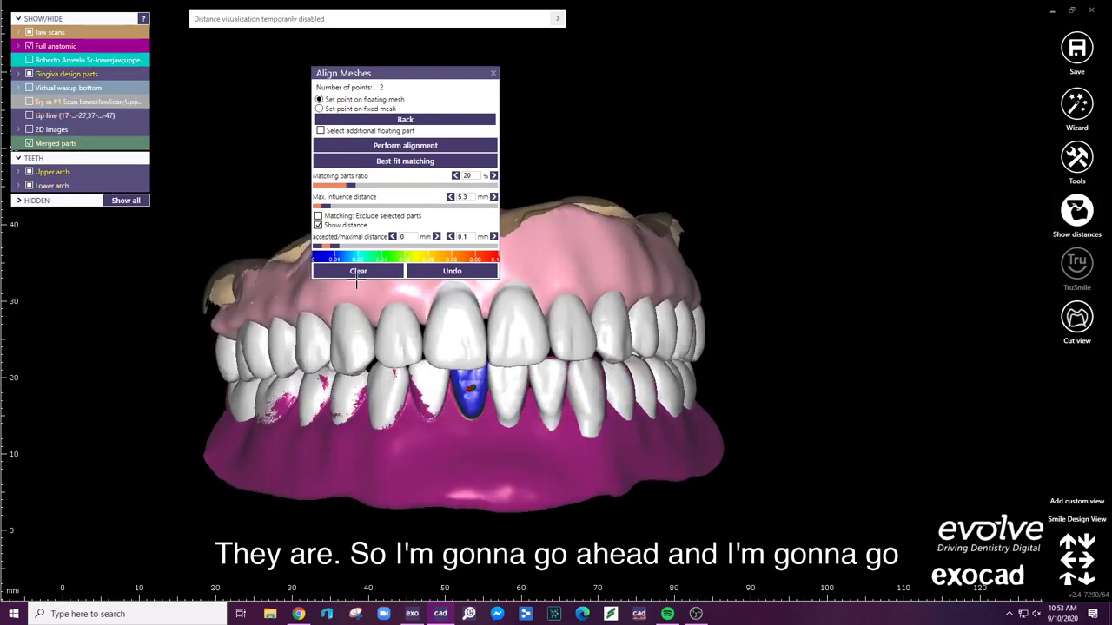
left_click(509, 387)
left_click(525, 383)
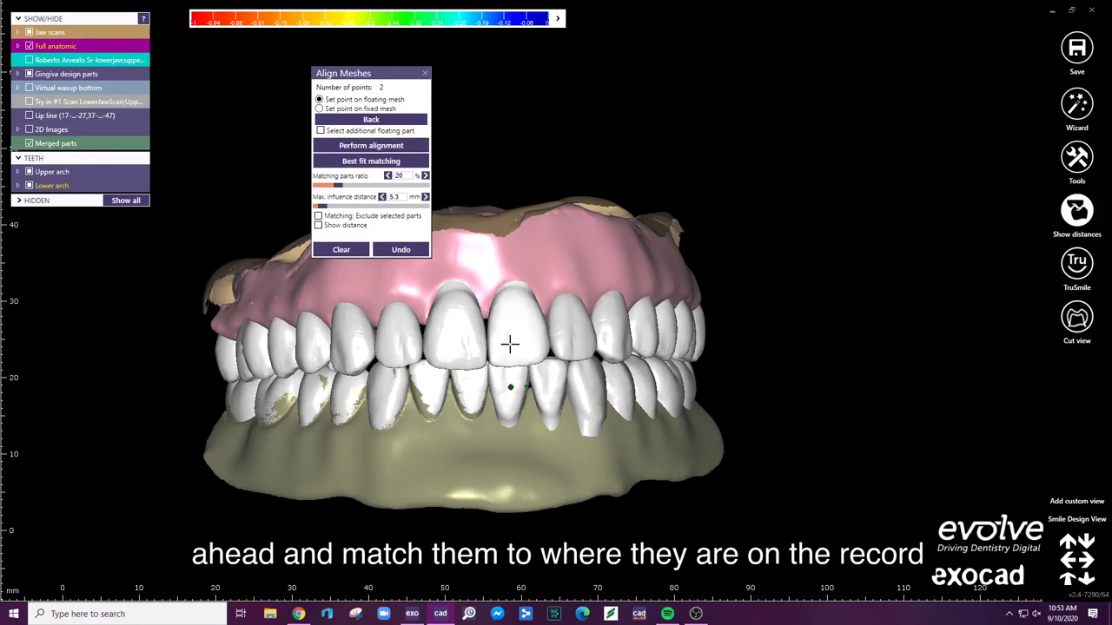
left_click(404, 159)
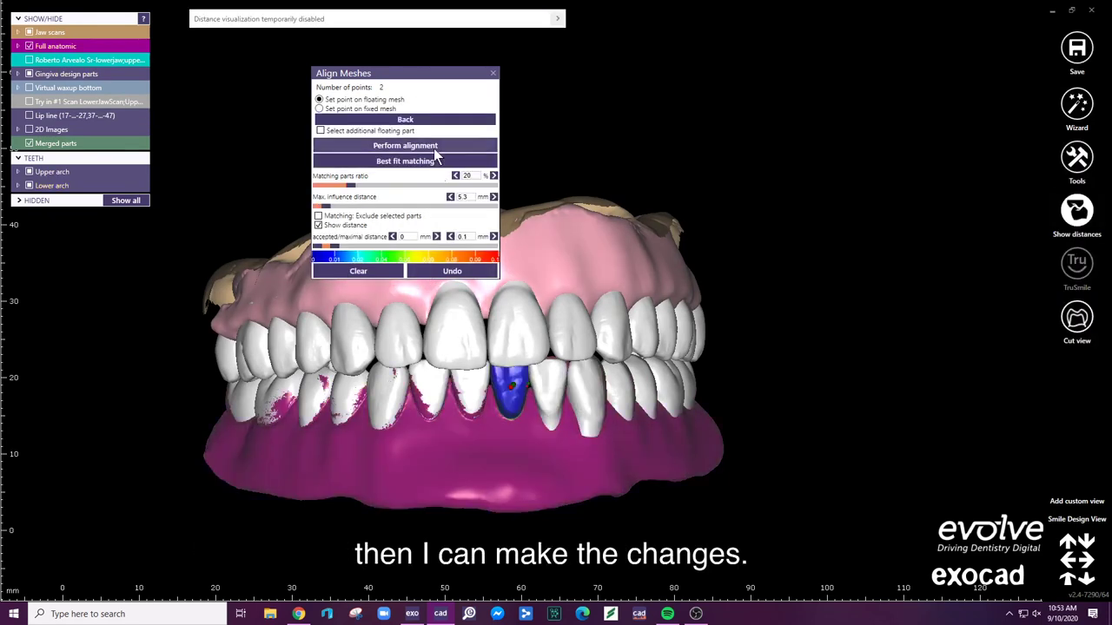
left_click(378, 270)
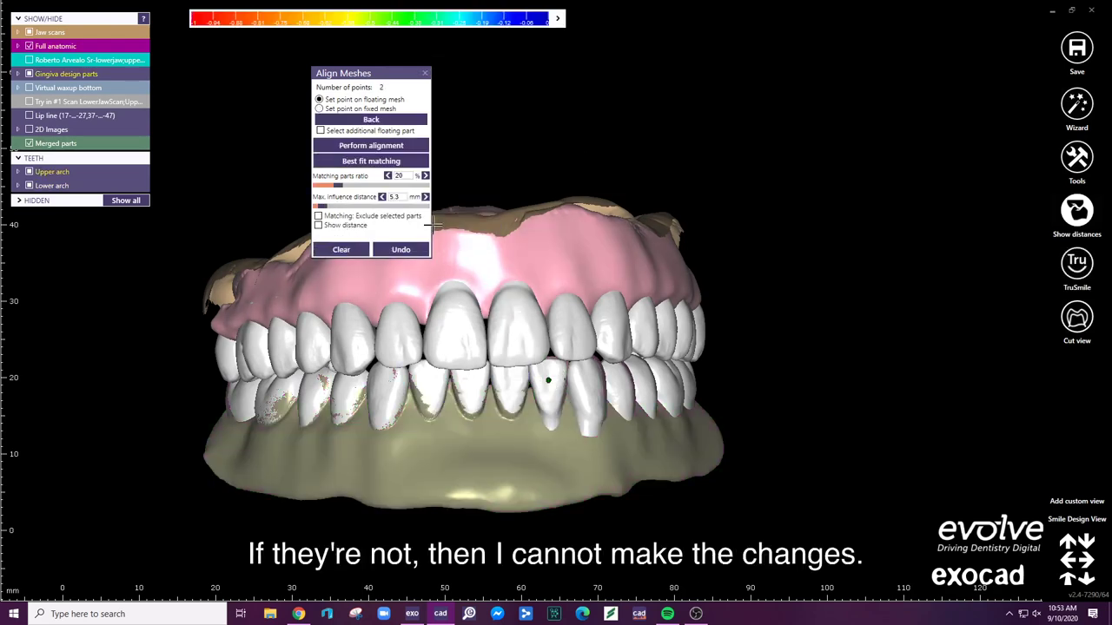
left_click(408, 162)
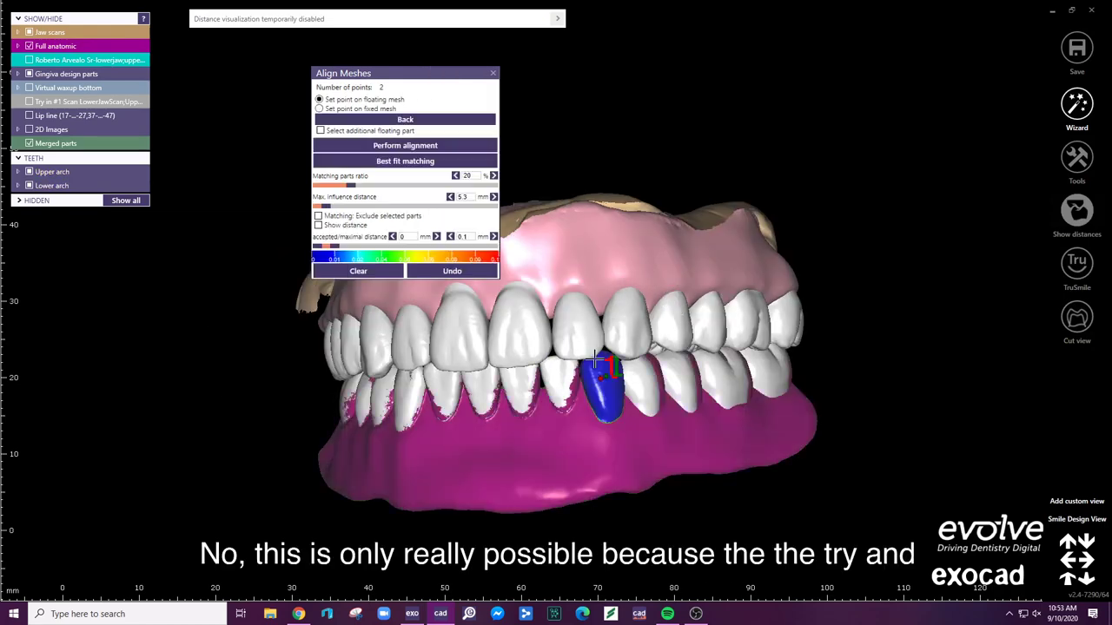
- Clear and rerun best-fit matching with two new points on a lower side tooth
left_click(358, 271)
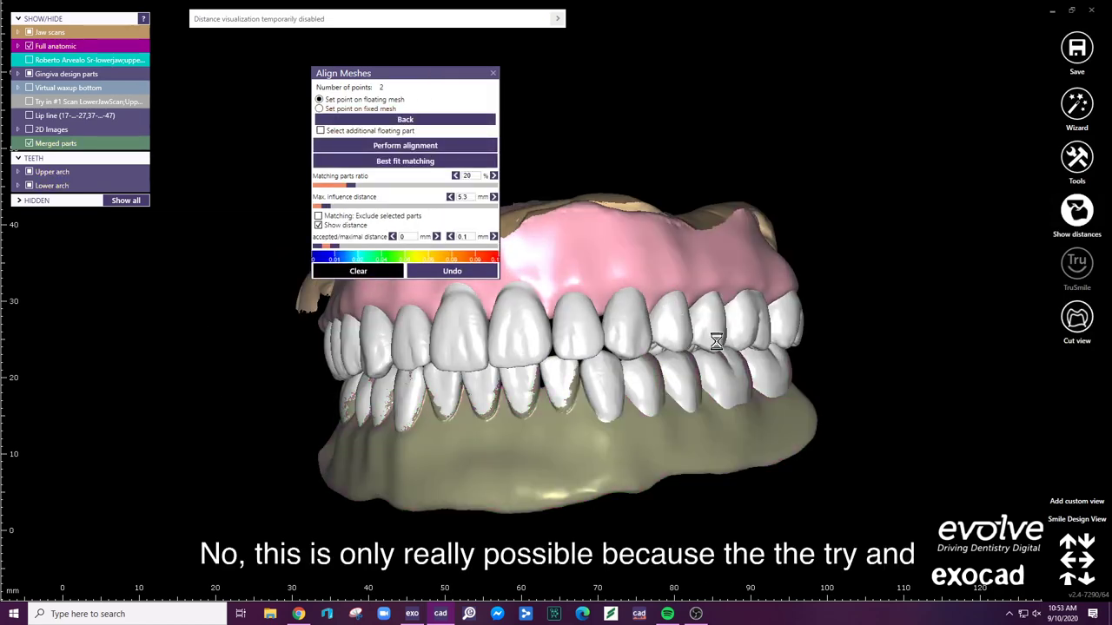
right_click_drag(663, 337, 588, 345)
left_click(647, 376)
left_click(659, 366)
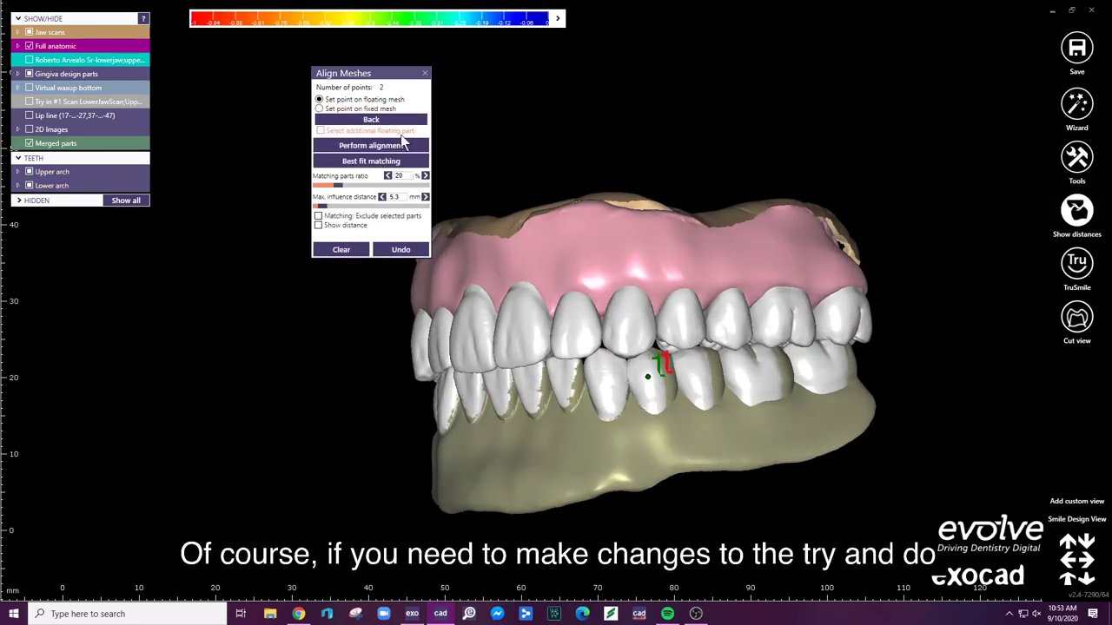
left_click(402, 161)
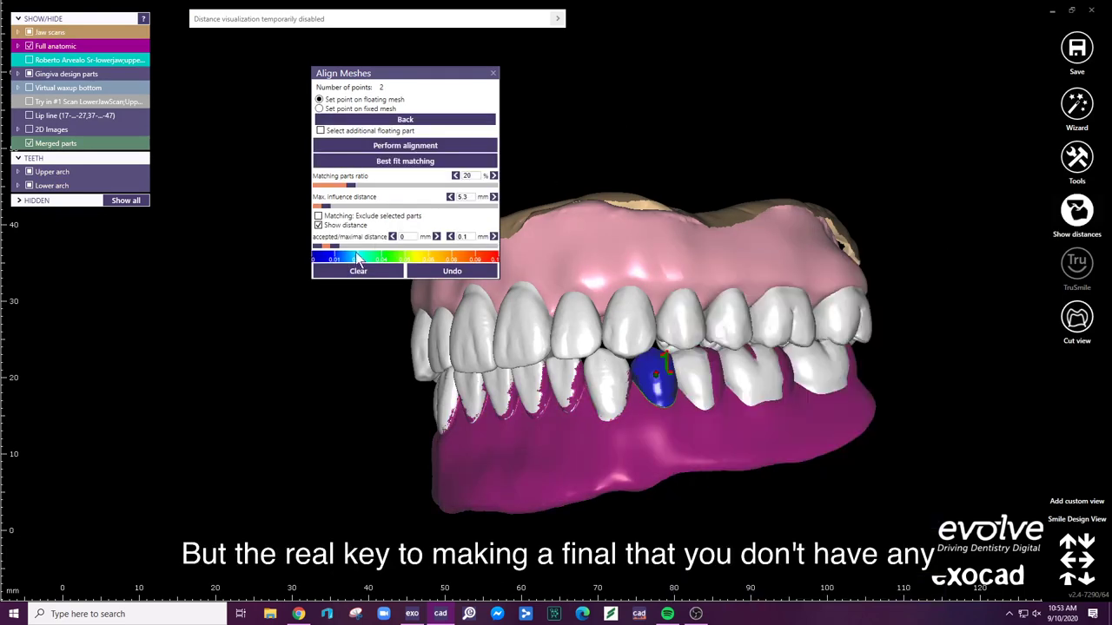
- Clear the distance colouring and best-fit match a lower tooth with two points
left_click(357, 270)
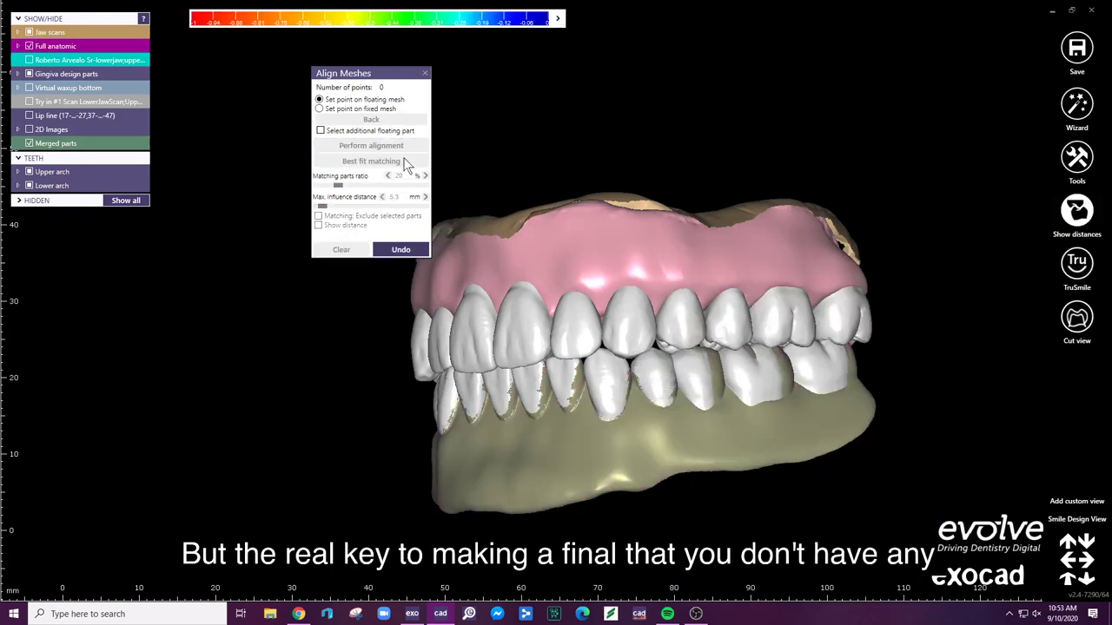
left_click(696, 368)
left_click(698, 367)
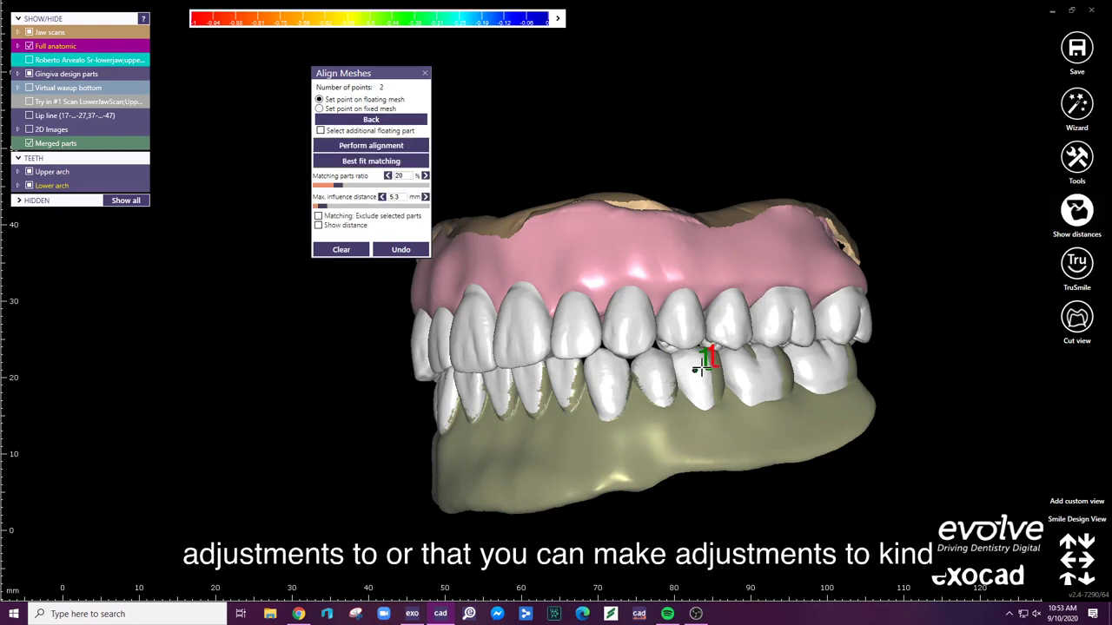
left_click(373, 163)
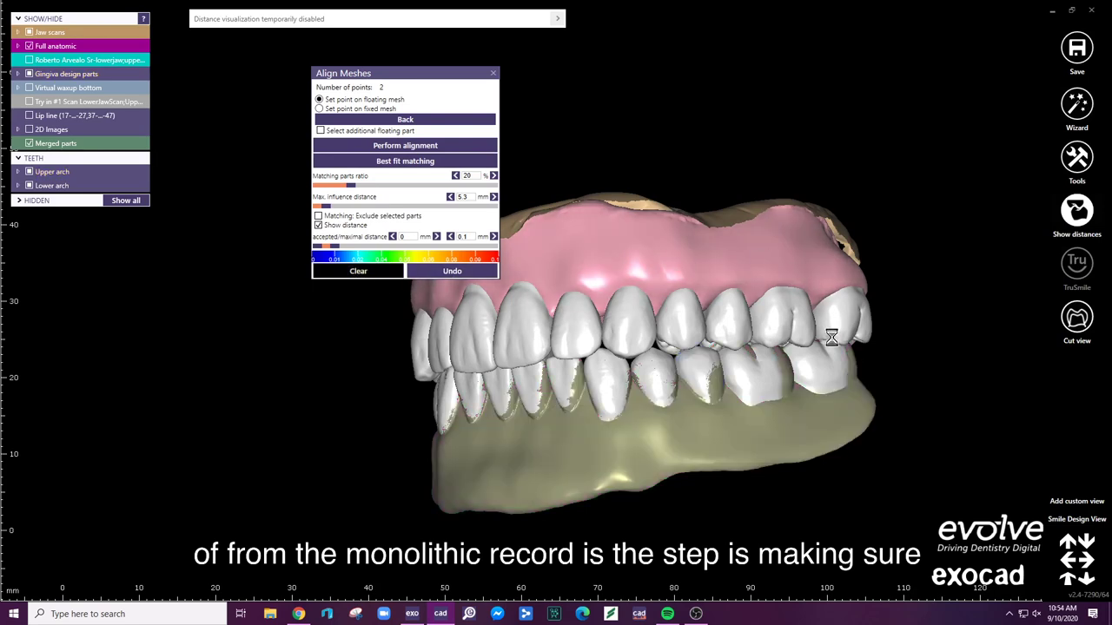
- Best-fit match another lower tooth point pair, clear the map, then undo the last step
left_click(692, 368)
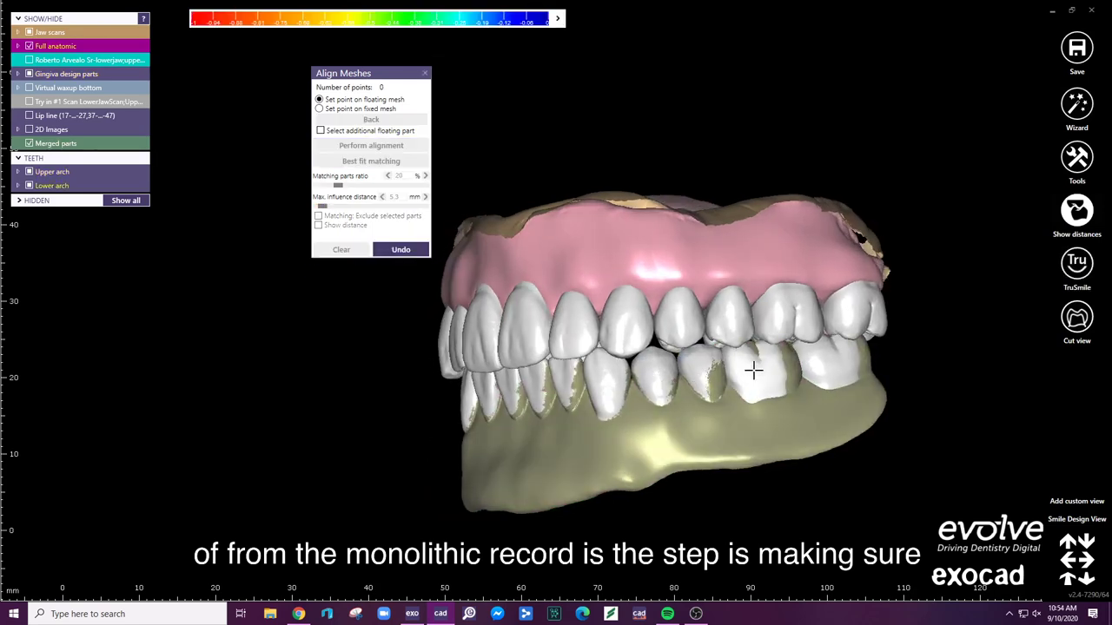
left_click(763, 363)
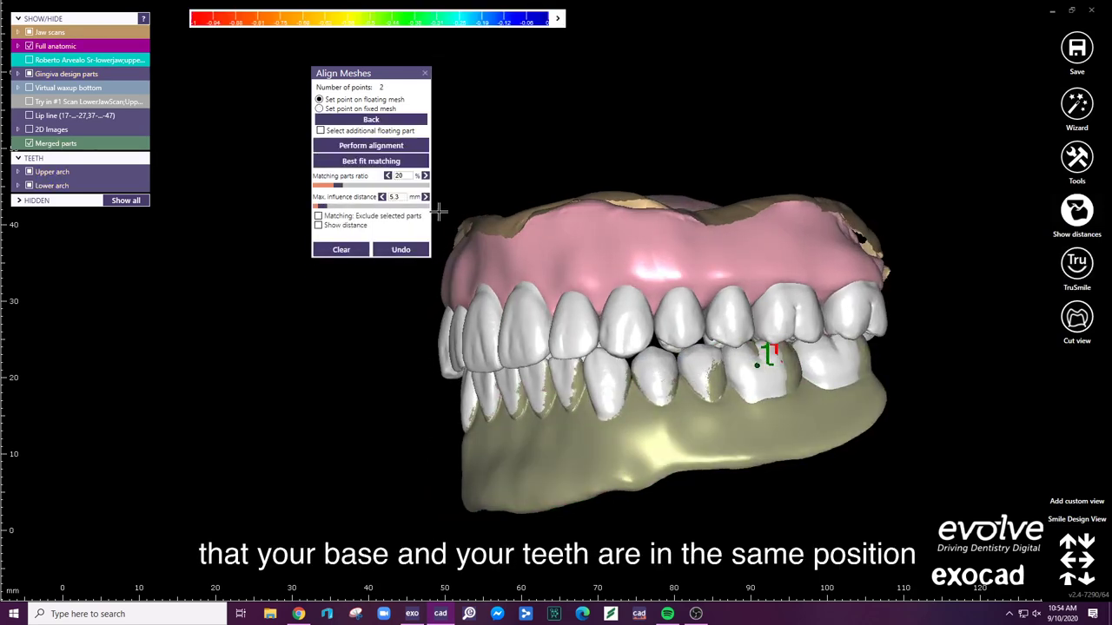
left_click(396, 160)
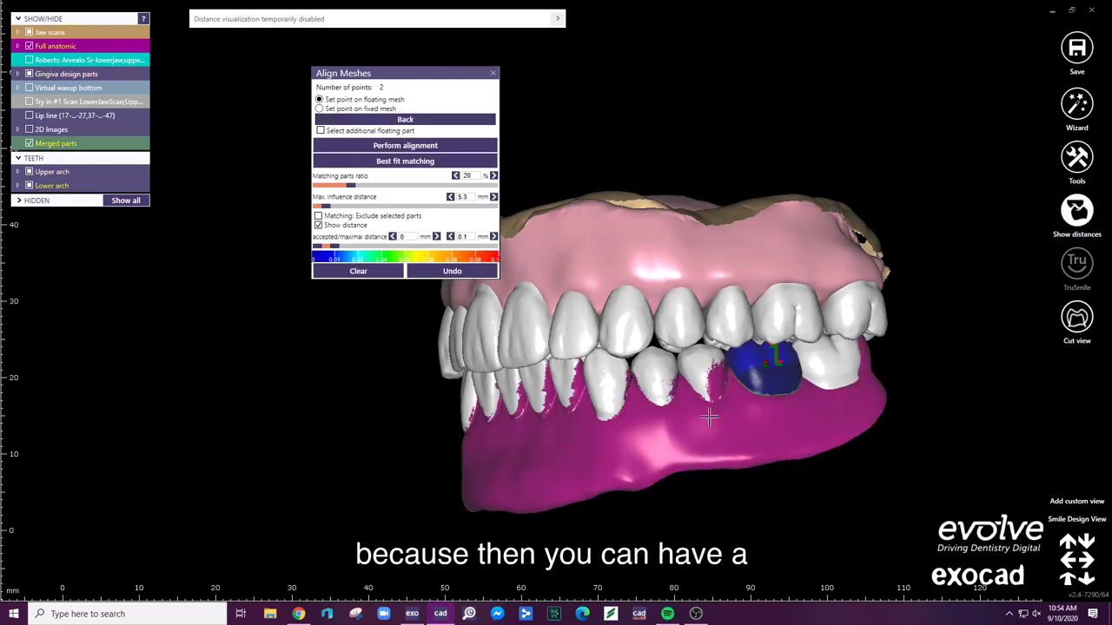
left_click(357, 271)
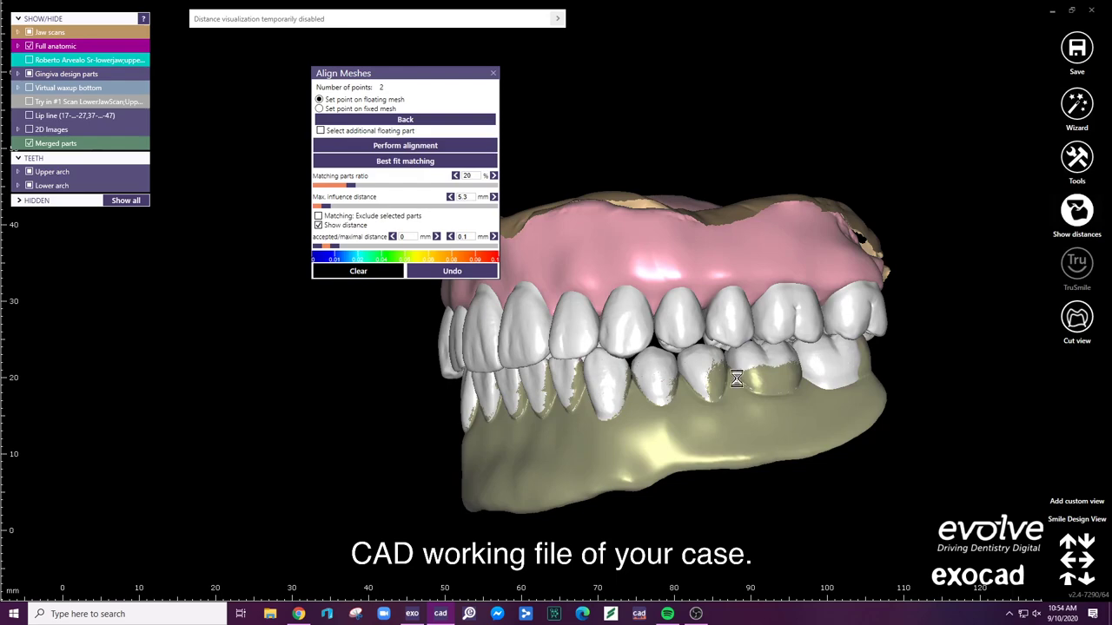
left_click(836, 352)
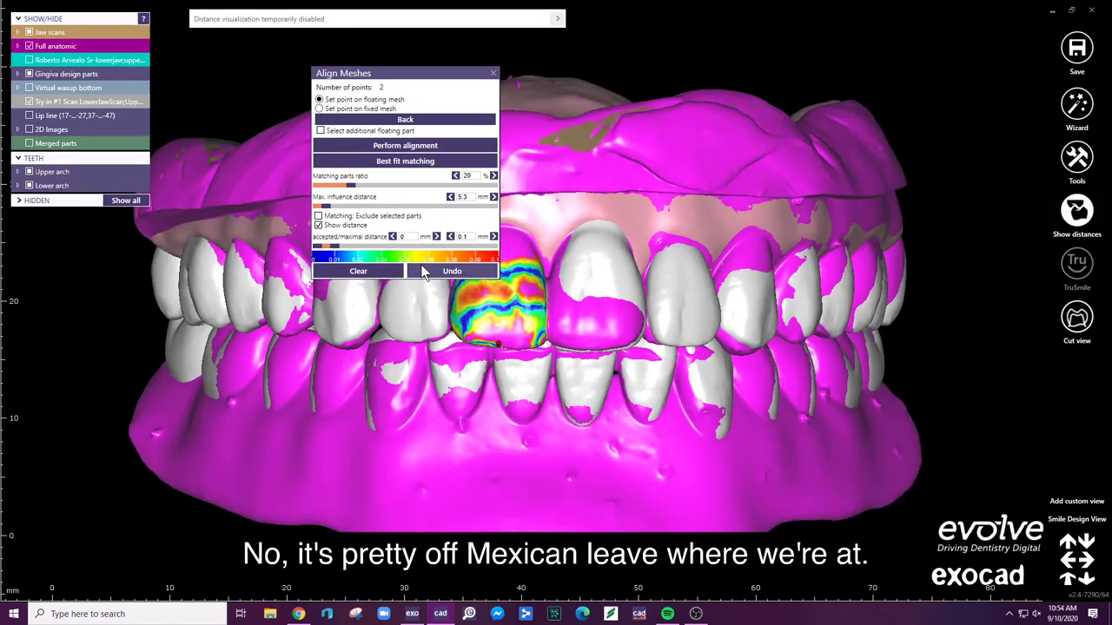
left_click(443, 270)
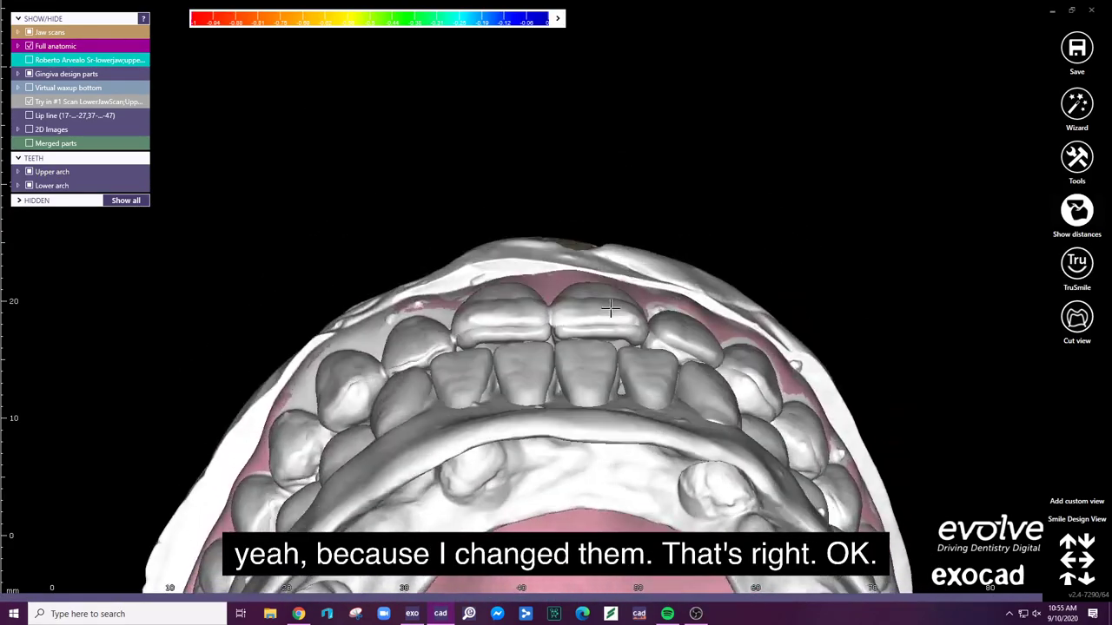
- Hide the try-in scan and set the lower central incisor's length to about 1.4
right_click_drag(611, 307, 571, 276)
left_click(29, 101)
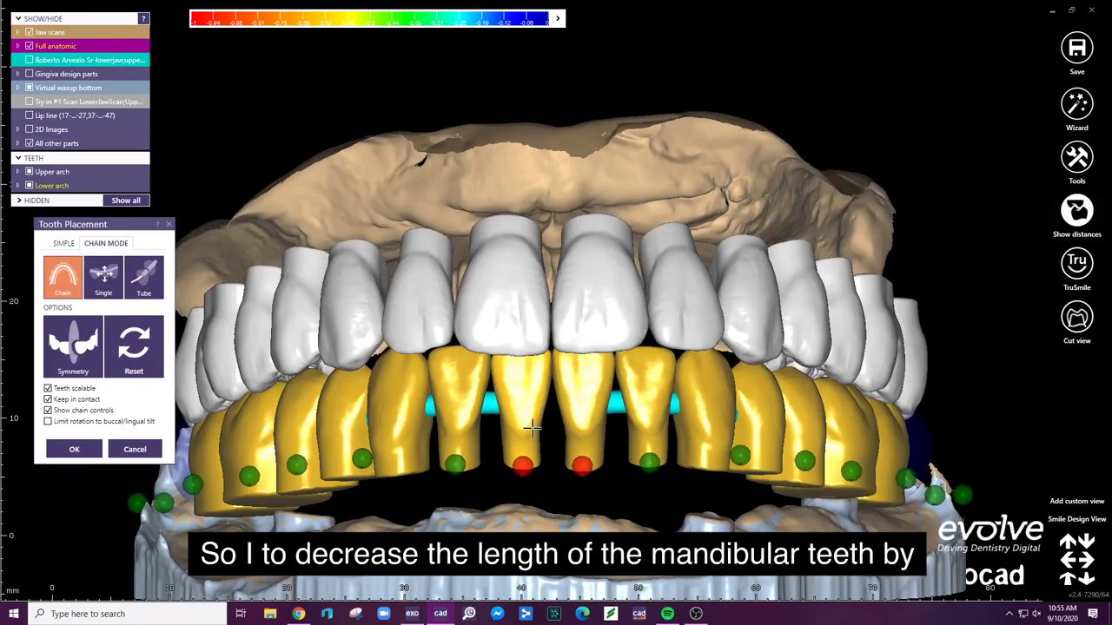
right_click_drag(532, 426, 525, 452)
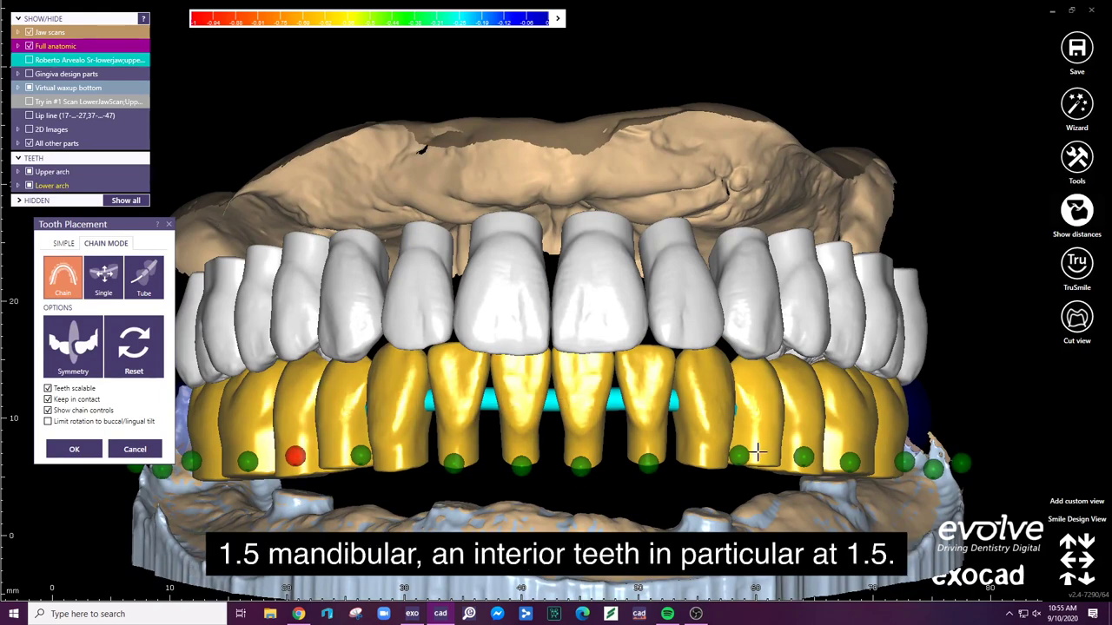
right_click_drag(591, 372, 591, 381)
left_click(516, 367)
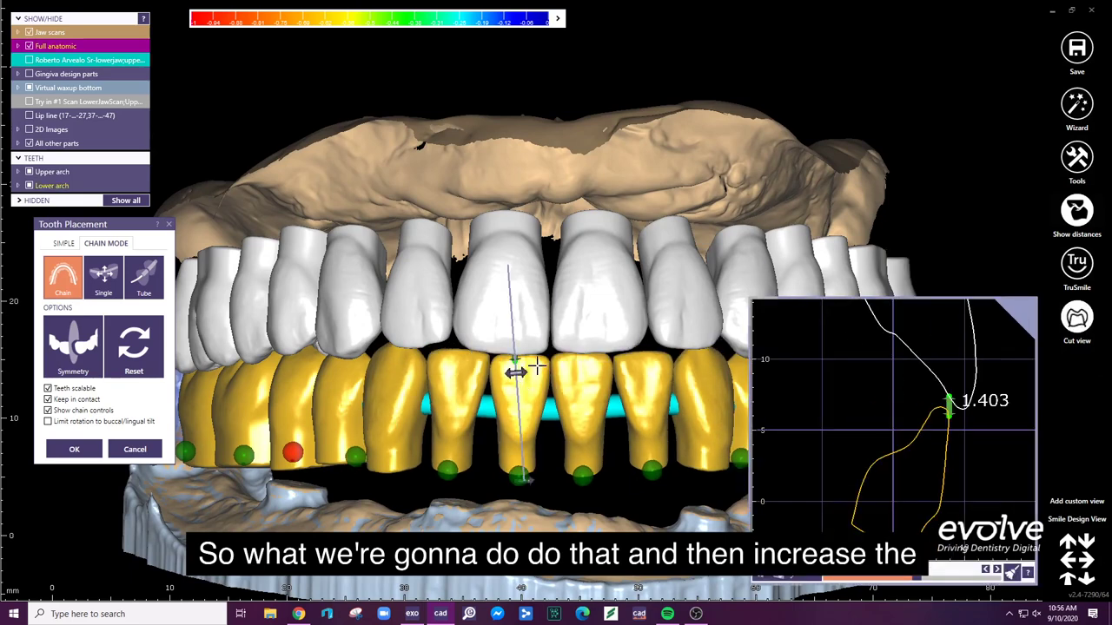
left_click(103, 276)
left_click(75, 439)
- Select upper front teeth 13–23 and move the central incisor's control point in Tooth Placement
left_click(531, 162)
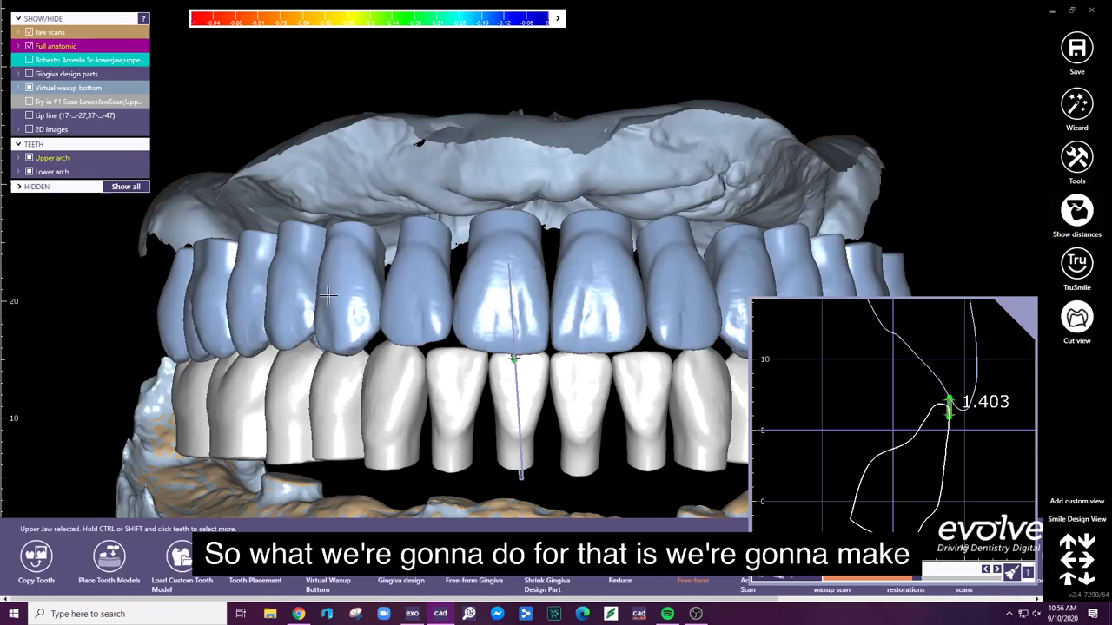
left_click(328, 293)
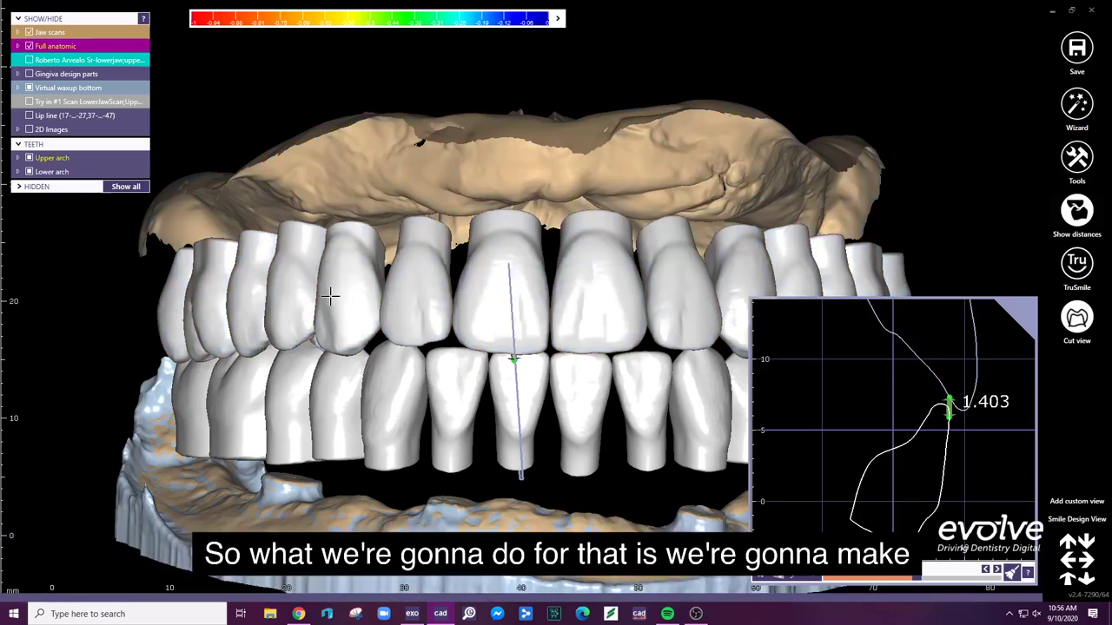
left_click(735, 281, "shift")
left_click(182, 556)
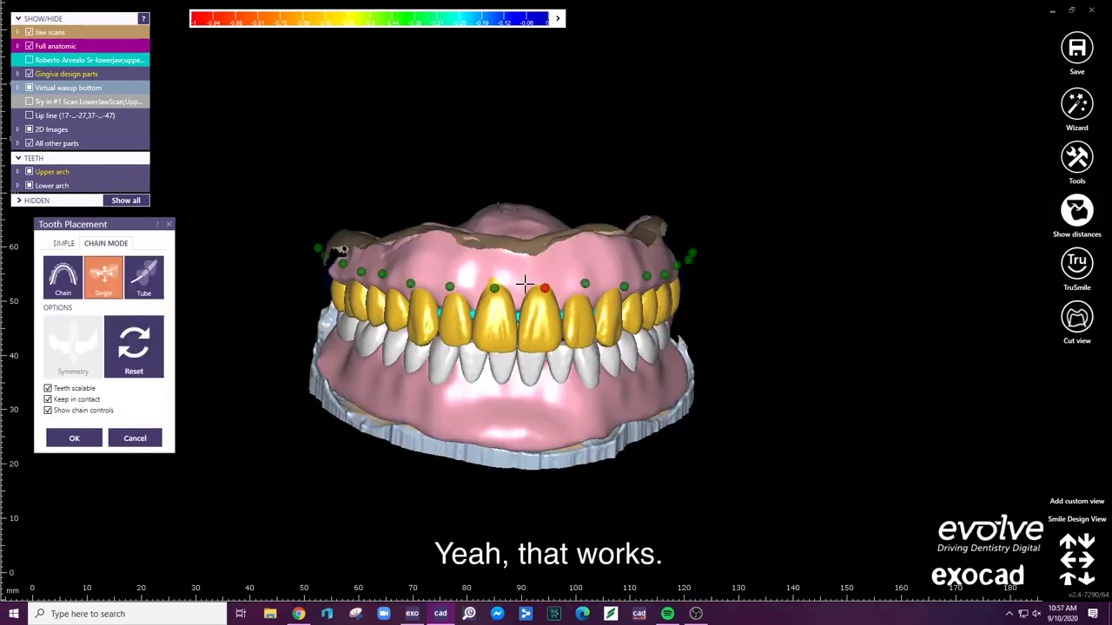
left_click(495, 288, "shift")
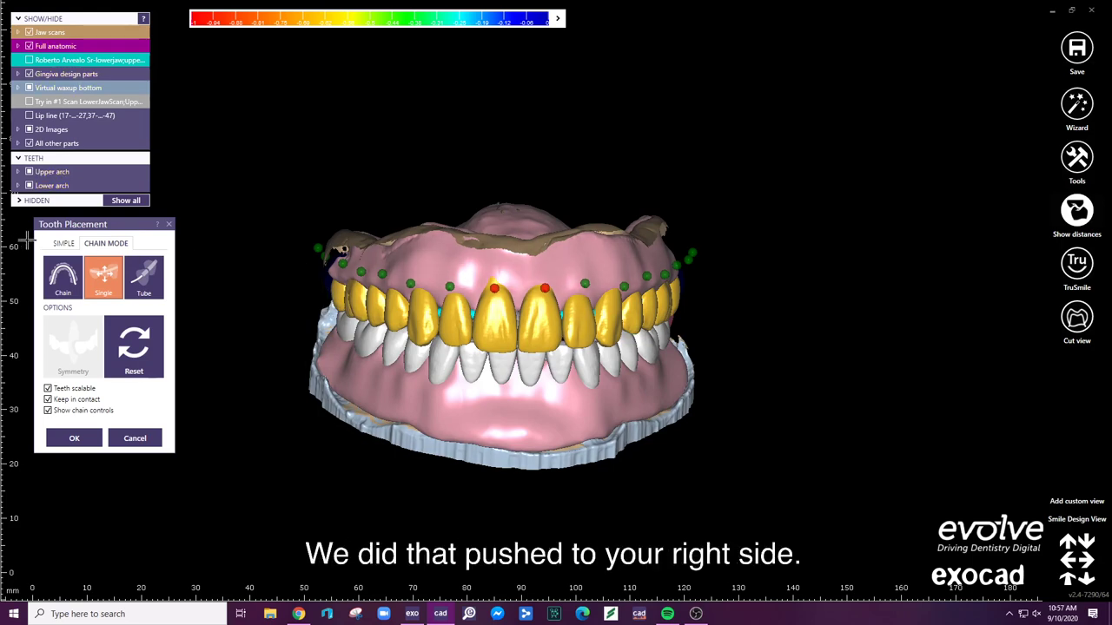
scroll(359, 249, "up", 5)
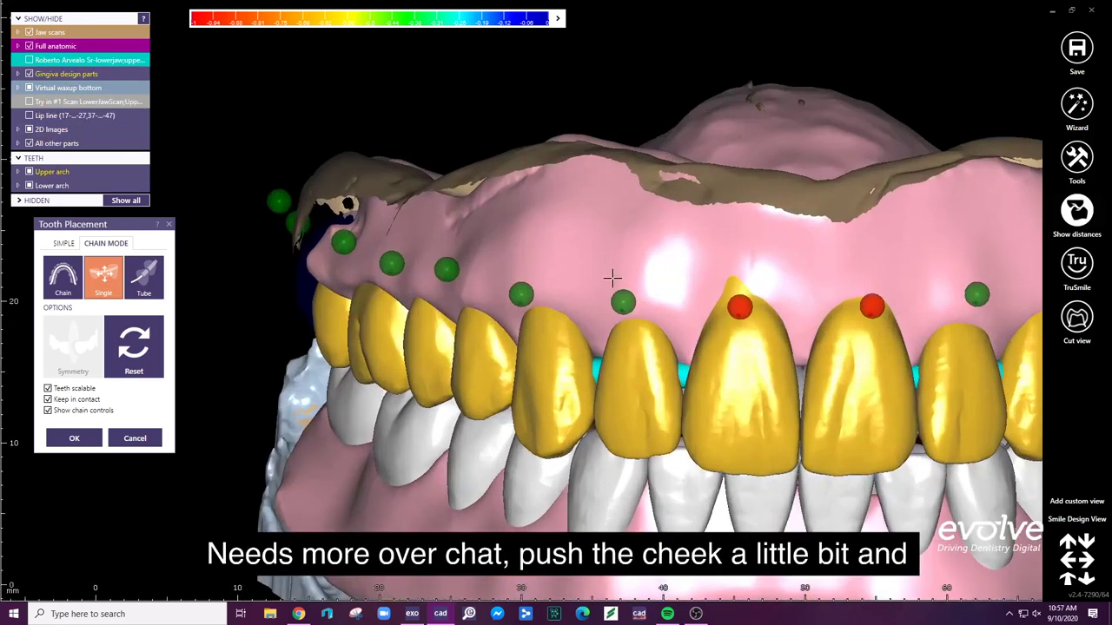
scroll(256, 365, "down", 3)
right_click_drag(238, 368, 455, 345)
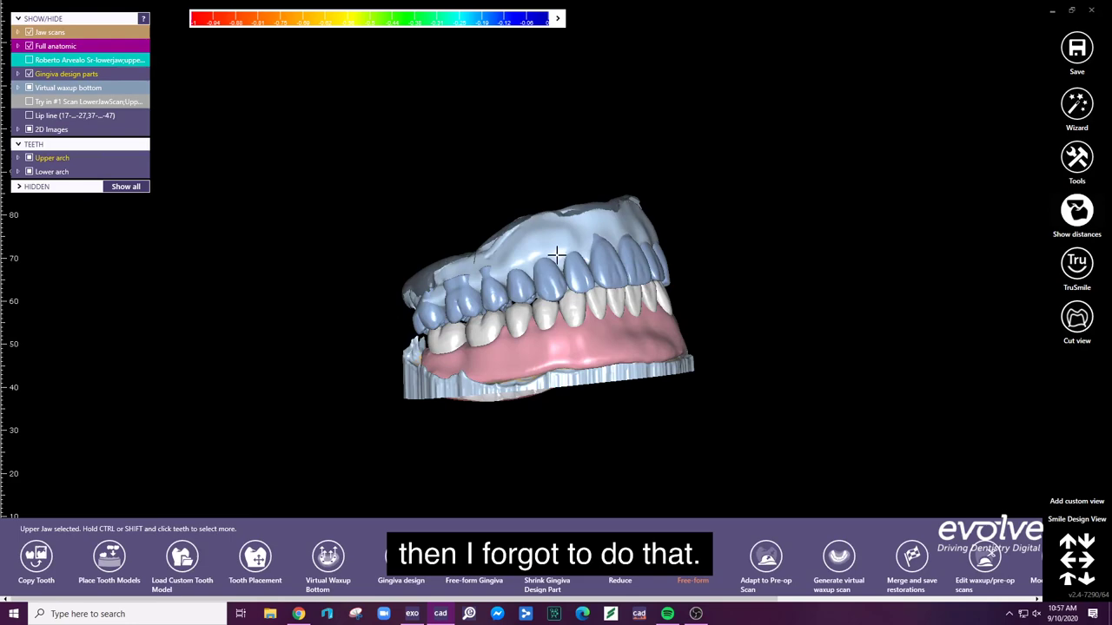
- Turn to the upper jaw scan and start Free-form scan data to engrave the post dam
right_click_drag(764, 401, 600, 367)
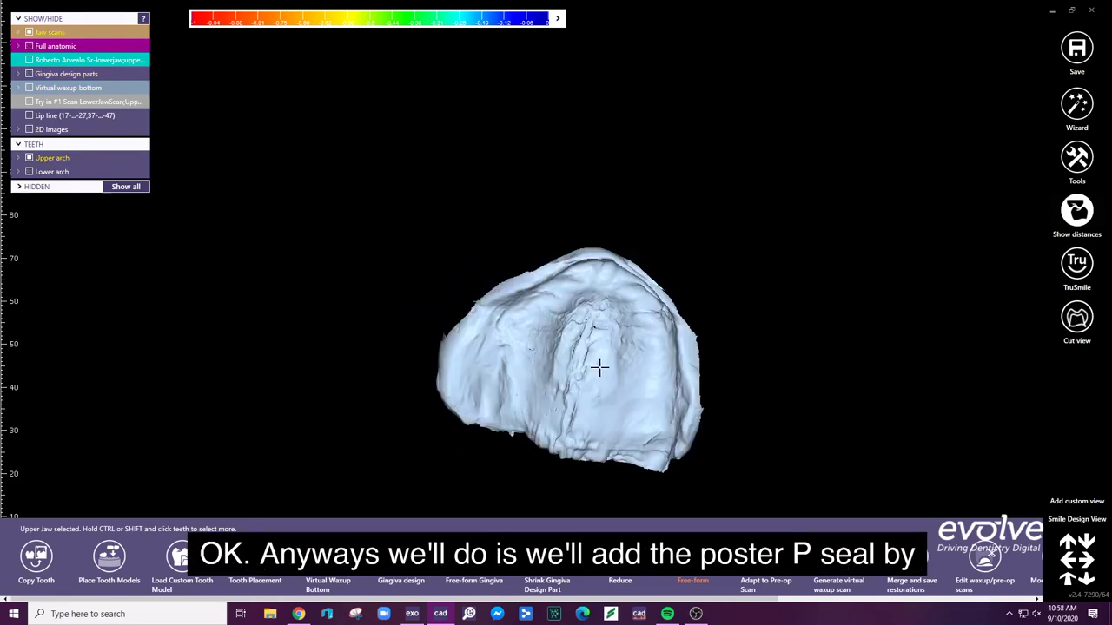
right_click_drag(550, 429, 548, 426)
right_click(548, 426)
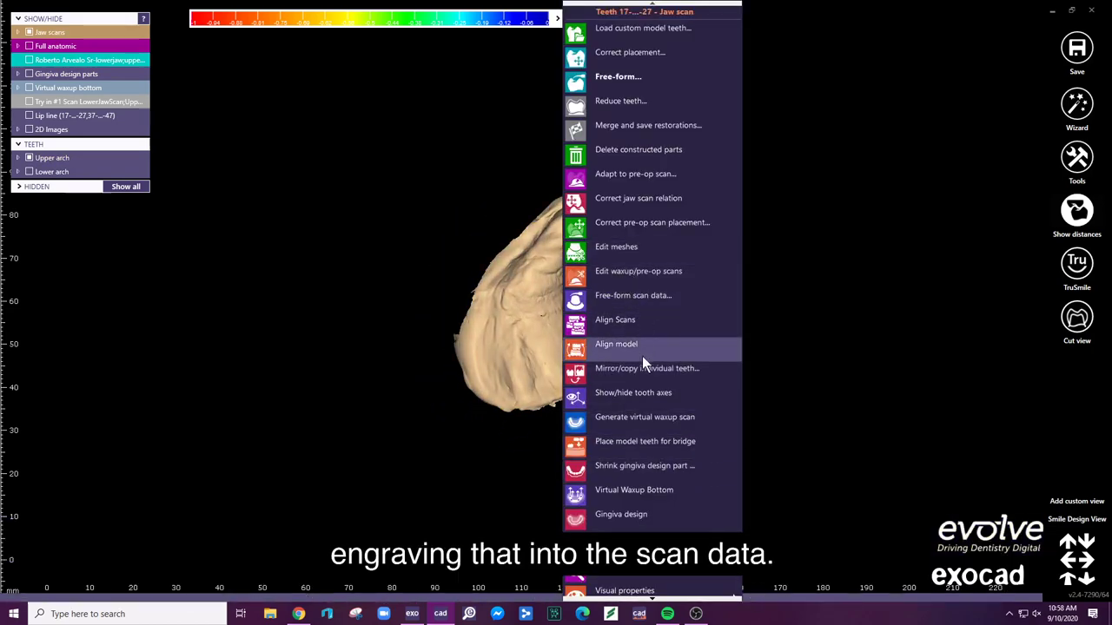
left_click(645, 297)
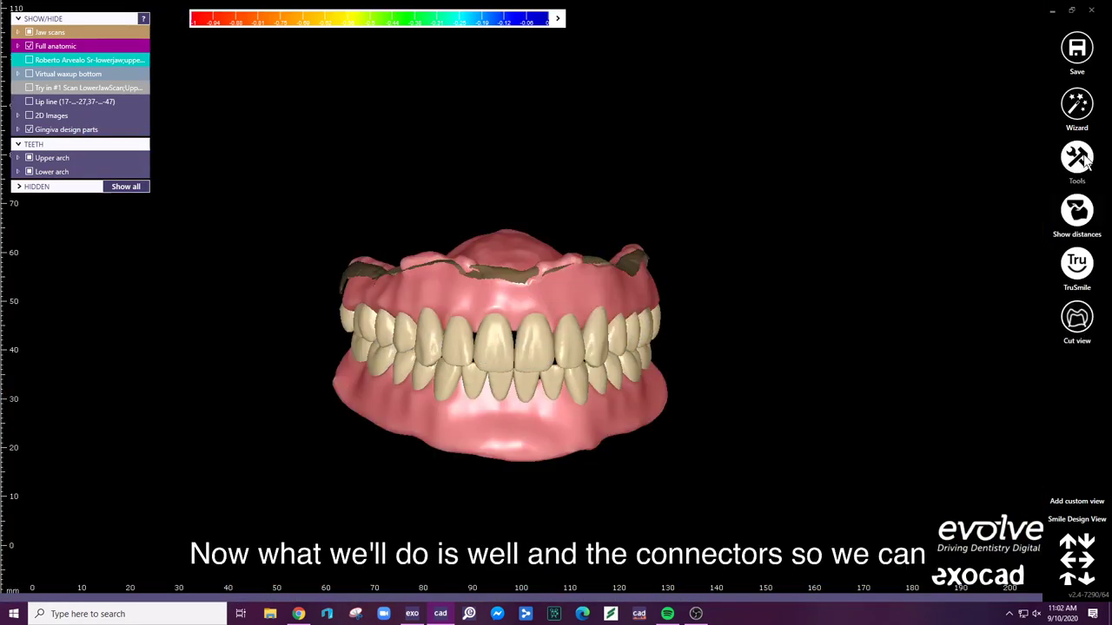
- Open Change Reconstruction Types from the Tools menu to show the tooth chart
left_click(1084, 159)
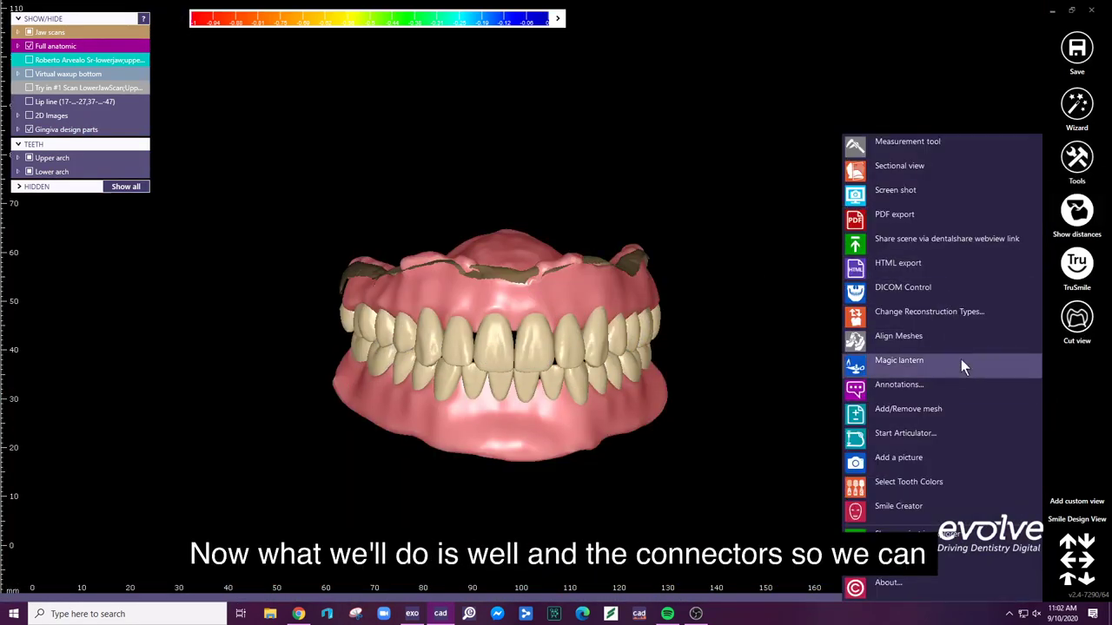
left_click(897, 312)
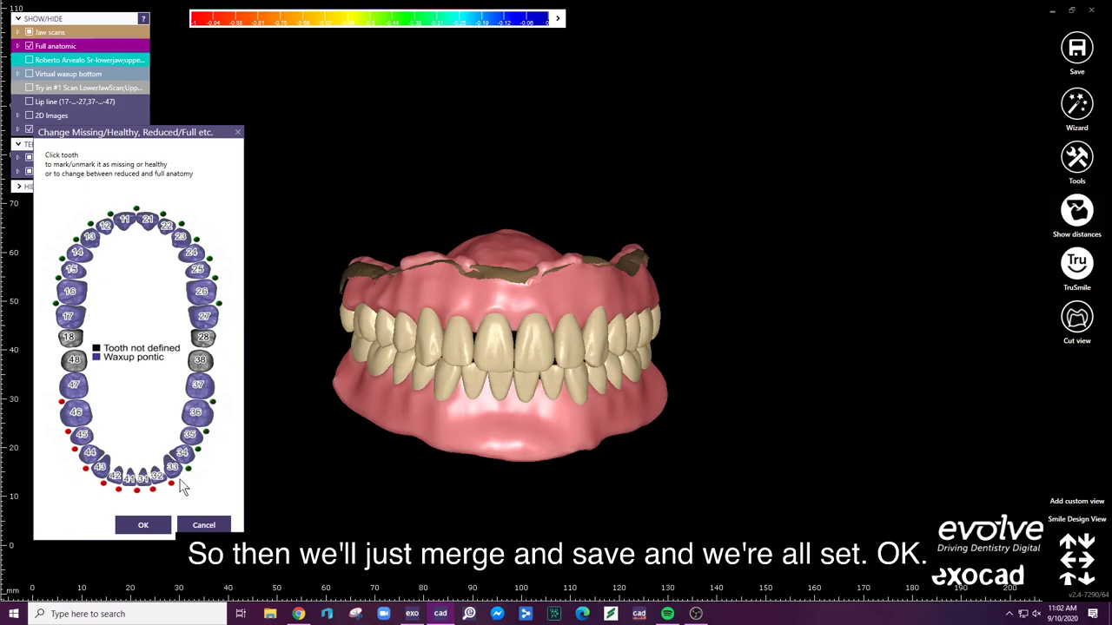
- Confirm the tooth chart connectors across both arches and start merging and saving the denture restorations
left_click(142, 525)
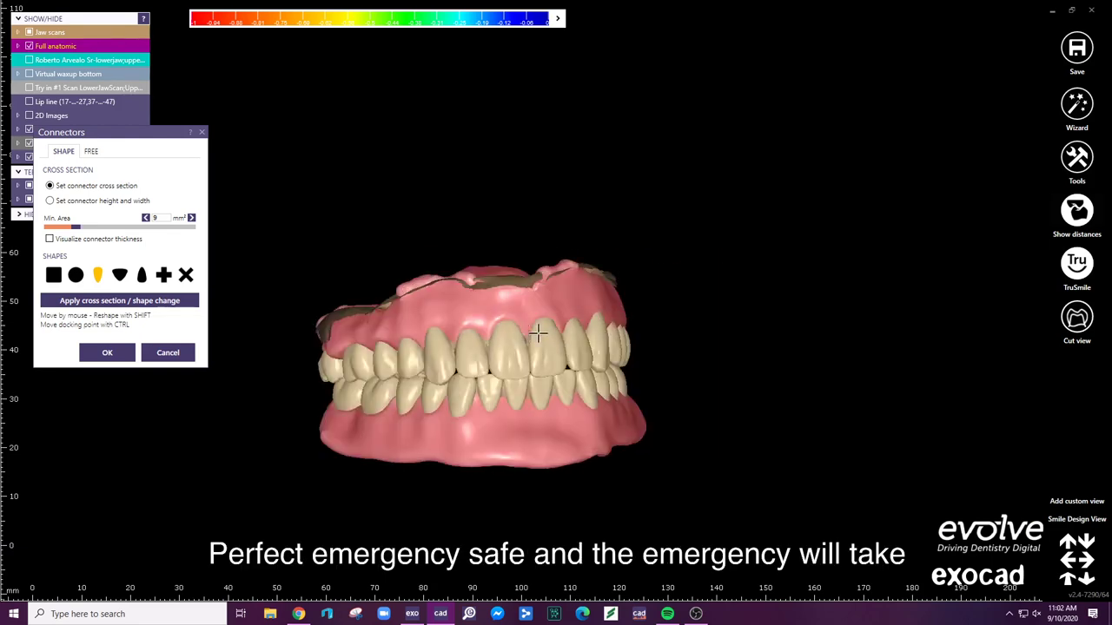
key("Return")
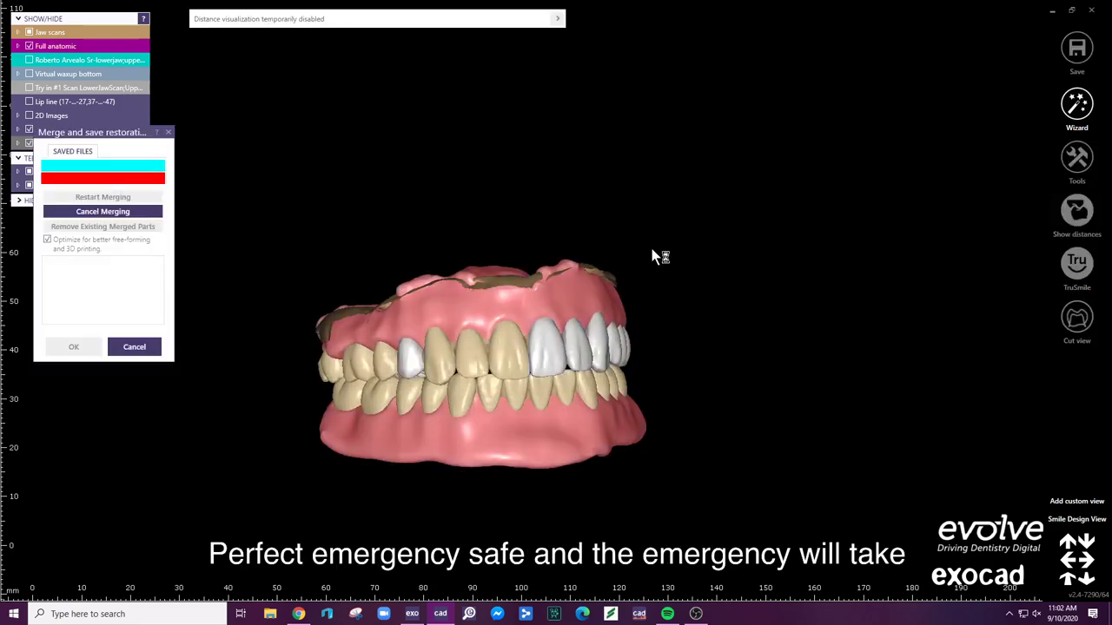